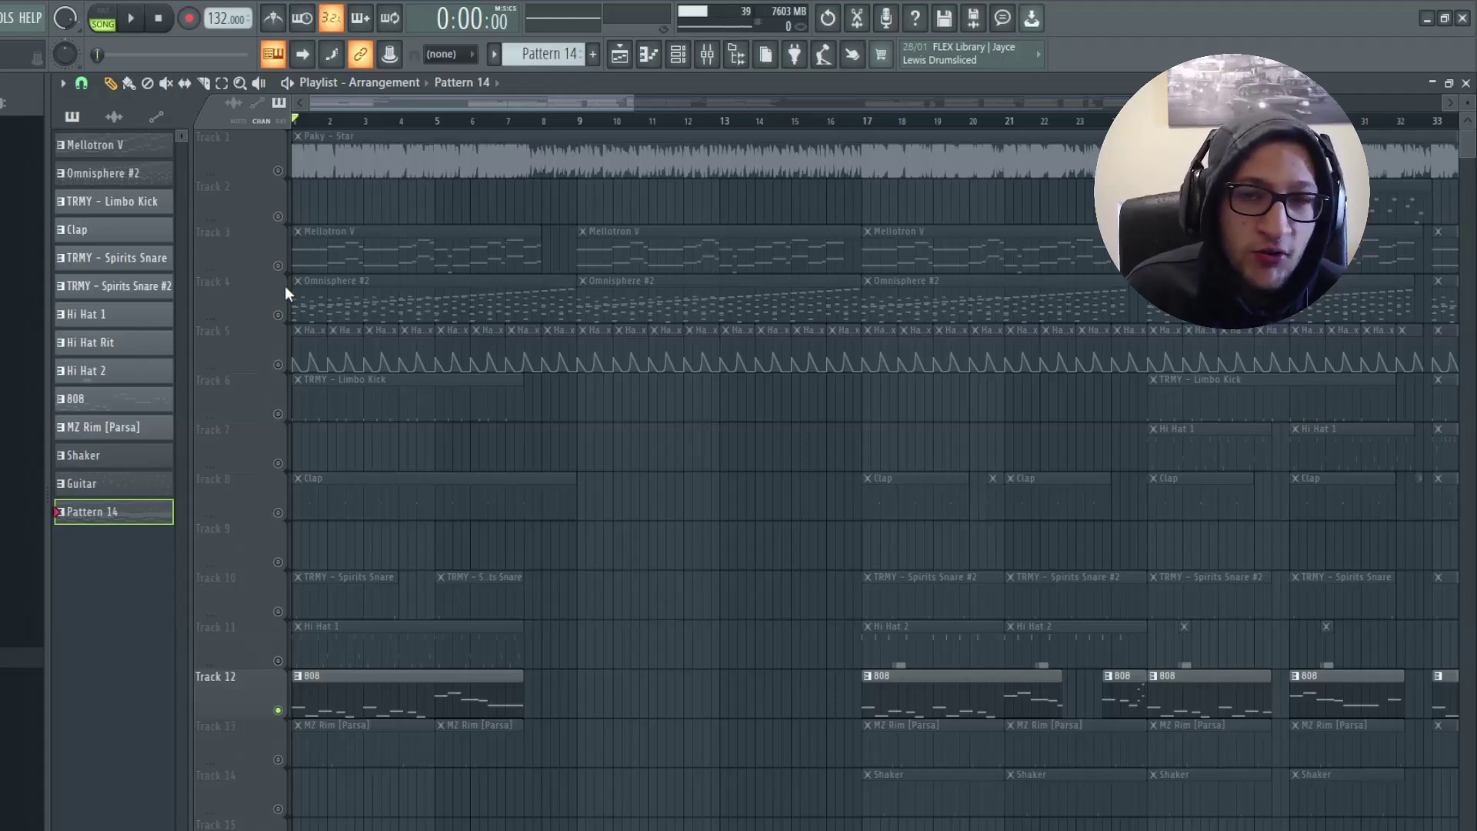
Open the Mellotron V pattern's Kontakt #2 channel and audition the Mellotron Flutes instrument on its on-screen keyboard
{"action": "left_click", "coordinate": [412, 254]}
{"action": "left_click", "coordinate": [389, 267]}
{"action": "left_click", "coordinate": [677, 54]}
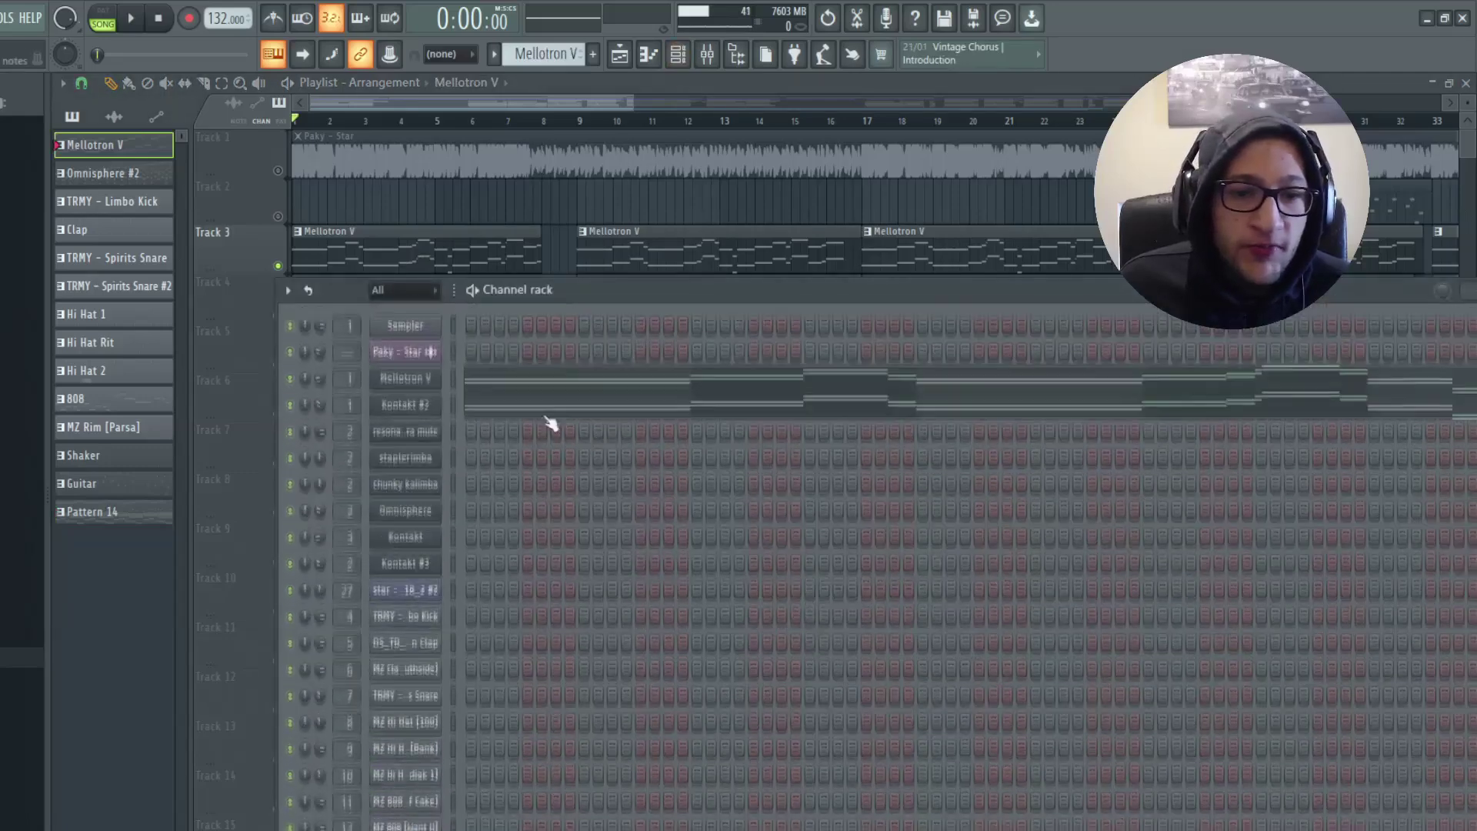
{"action": "left_click", "coordinate": [424, 413]}
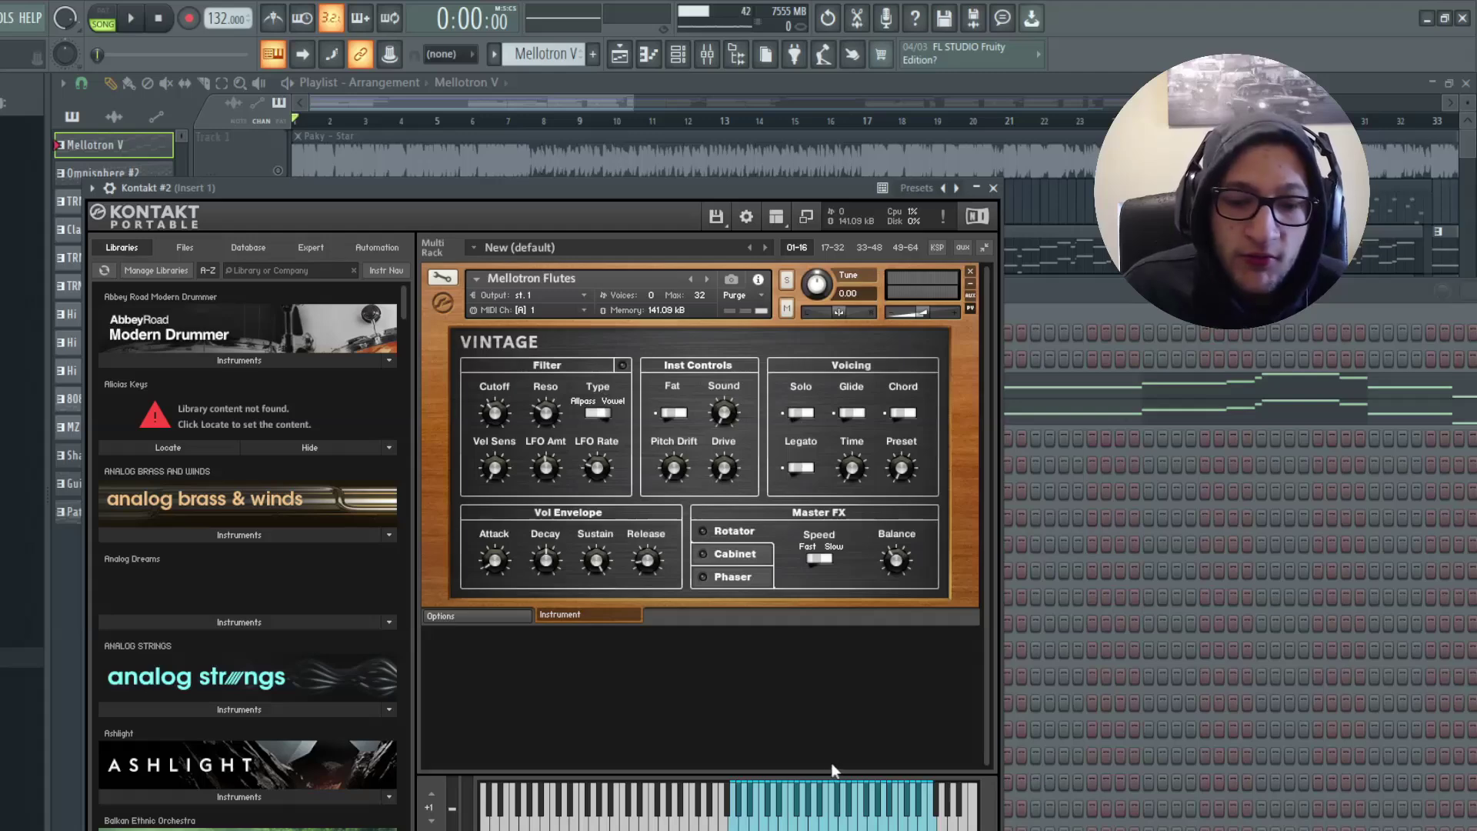
{"action": "left_click", "coordinate": [843, 828]}
{"action": "left_click", "coordinate": [852, 828]}
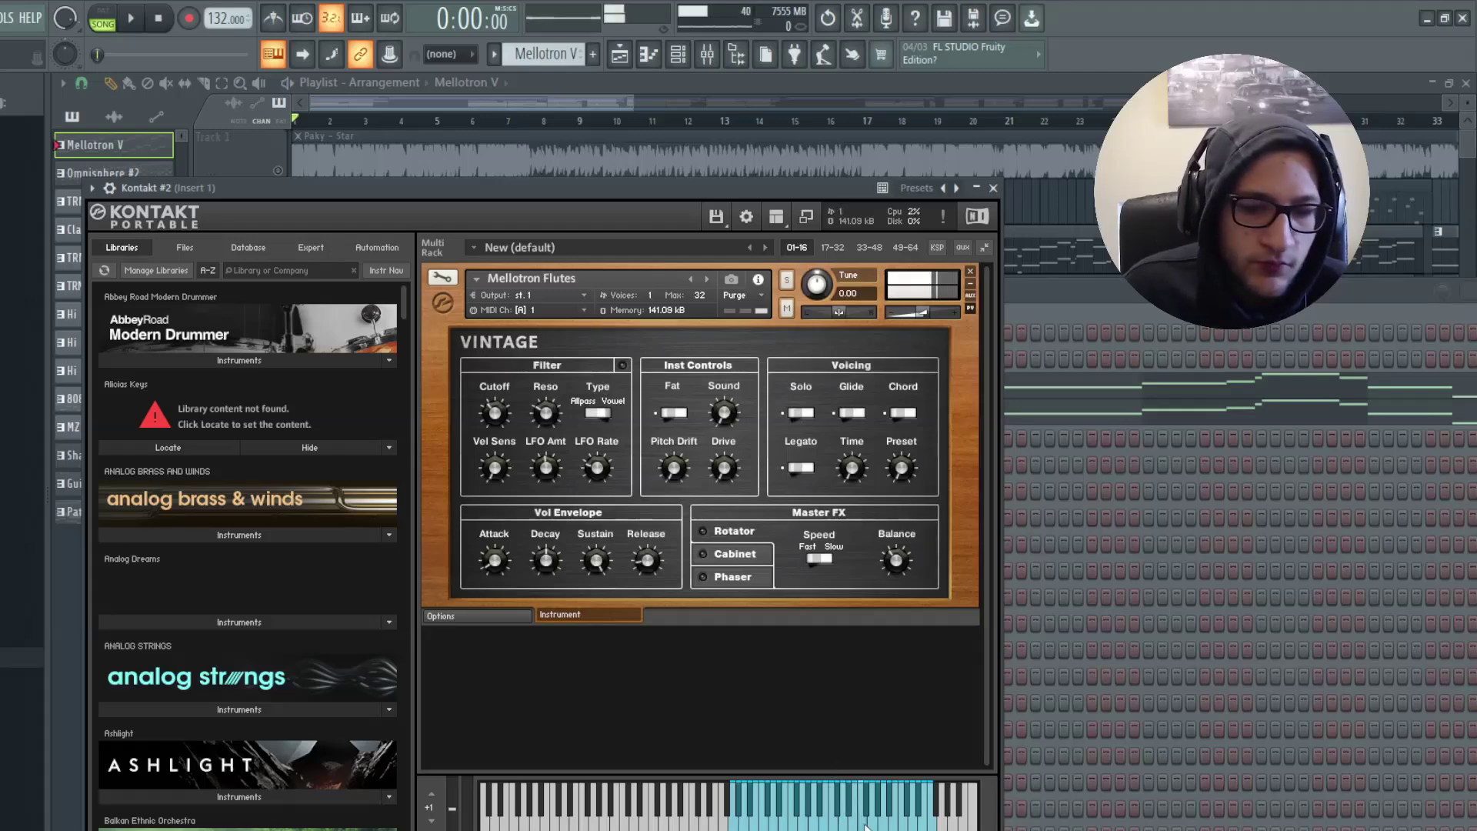
Inspect the effects loaded on mixer Insert 1, including Retro Color, the reverb and the Soundtoys EffectRack
{"action": "left_click", "coordinate": [707, 54]}
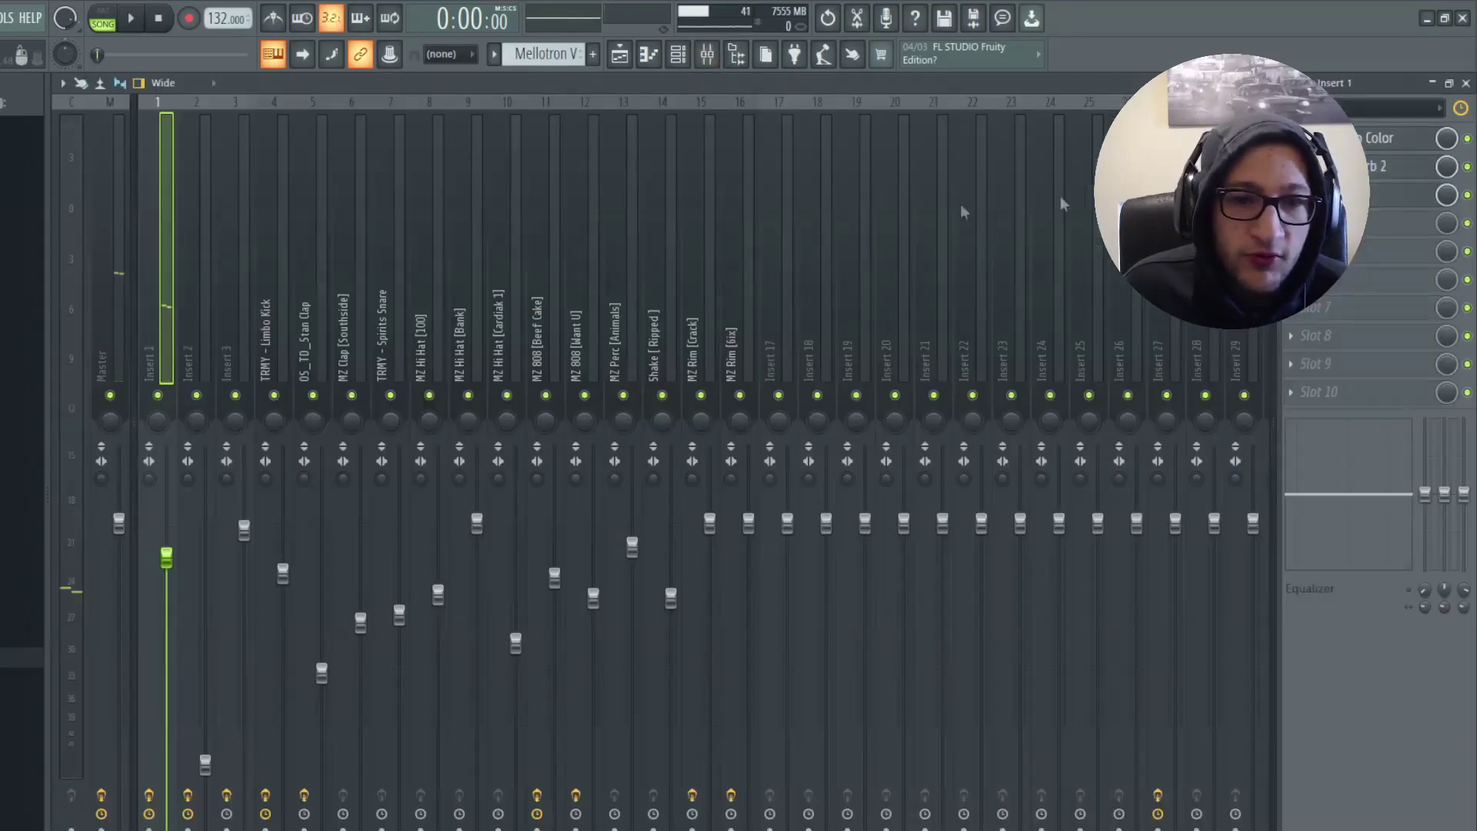
{"action": "left_click", "coordinate": [1348, 138]}
{"action": "left_click", "coordinate": [1377, 166]}
{"action": "left_click", "coordinate": [1377, 166]}
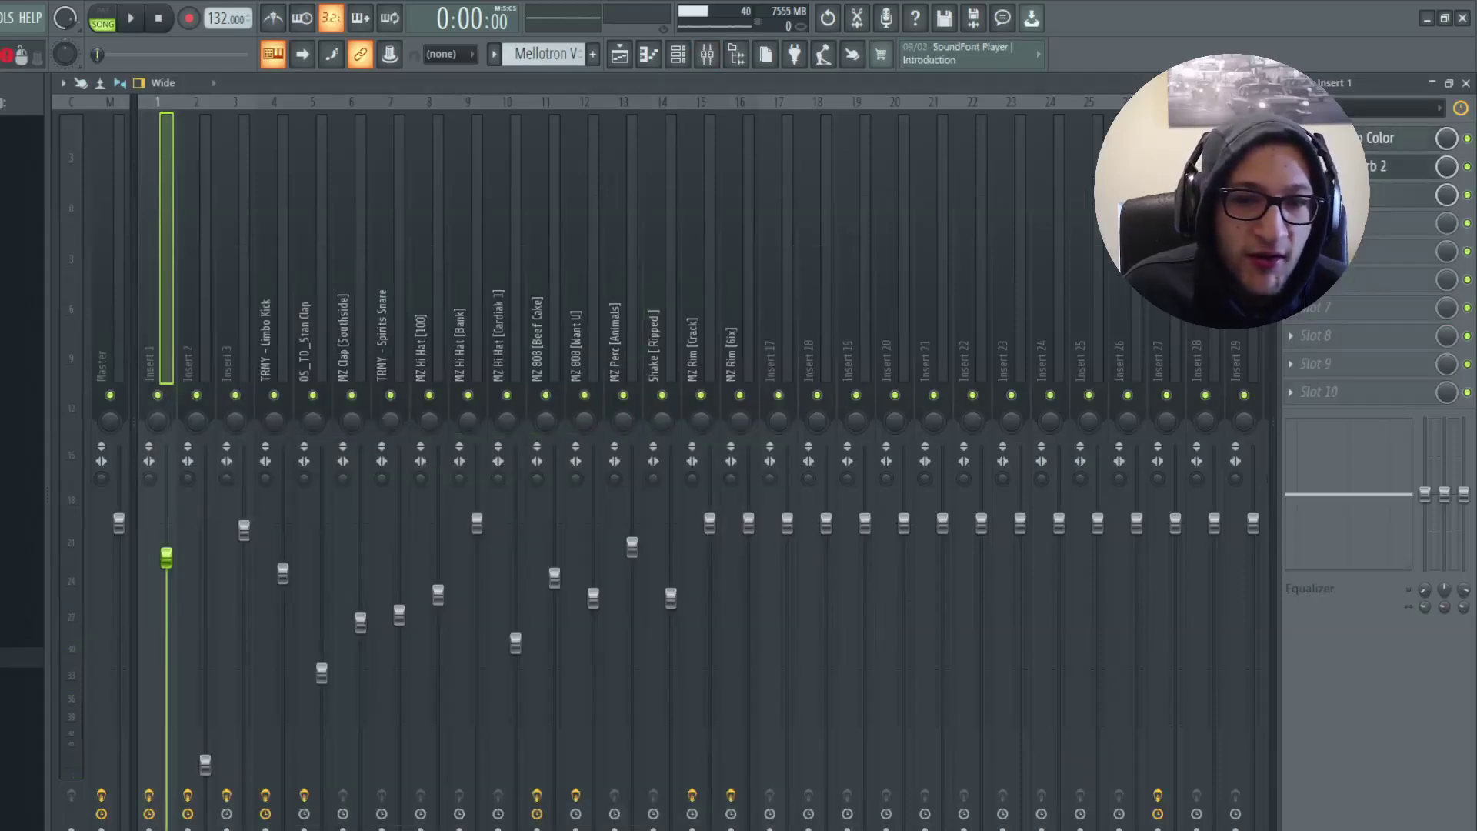
{"action": "left_click", "coordinate": [1376, 137]}
{"action": "left_click", "coordinate": [1385, 139]}
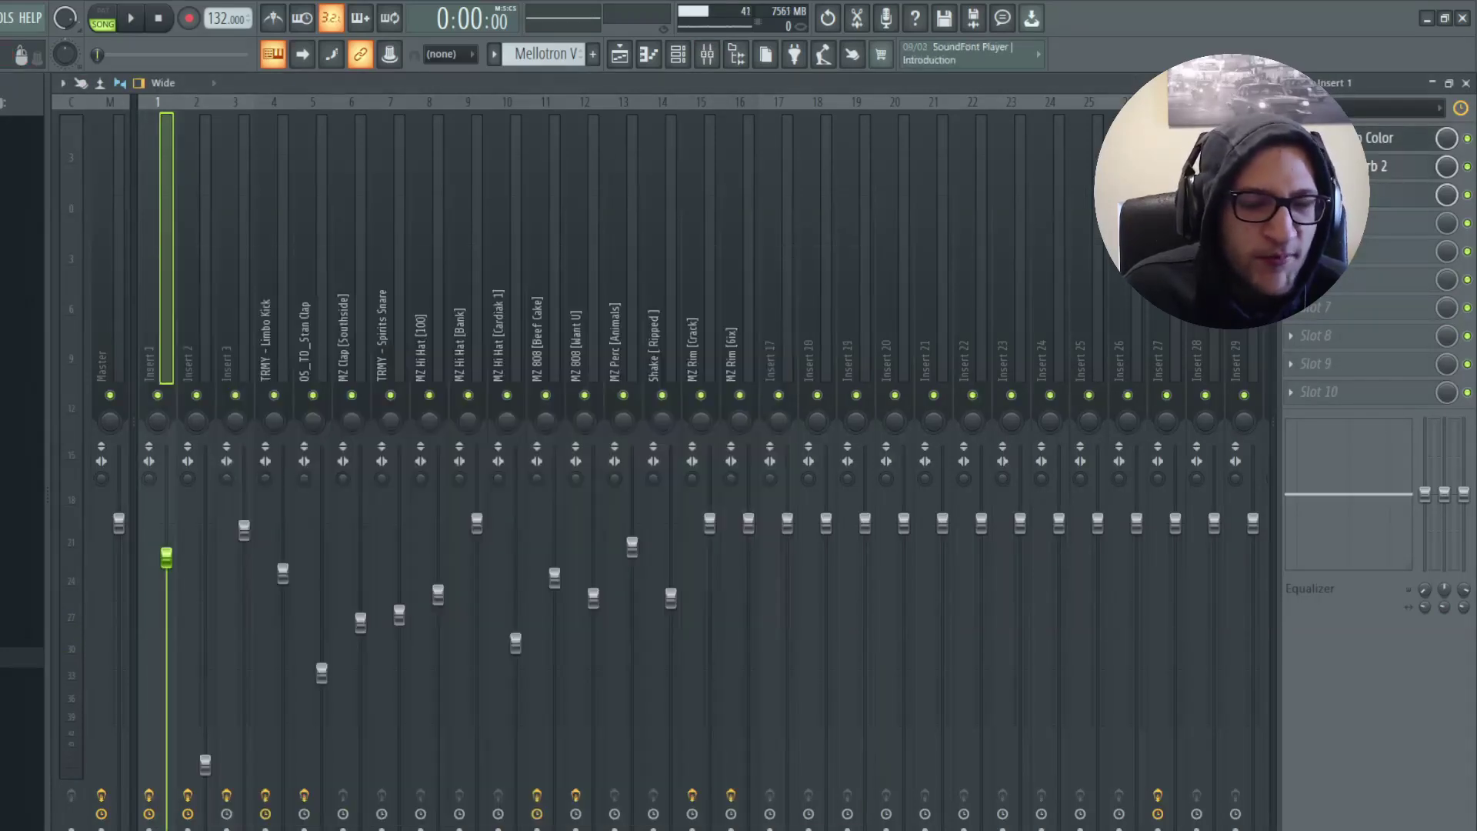
{"action": "left_click", "coordinate": [1409, 164]}
{"action": "left_click", "coordinate": [1358, 195]}
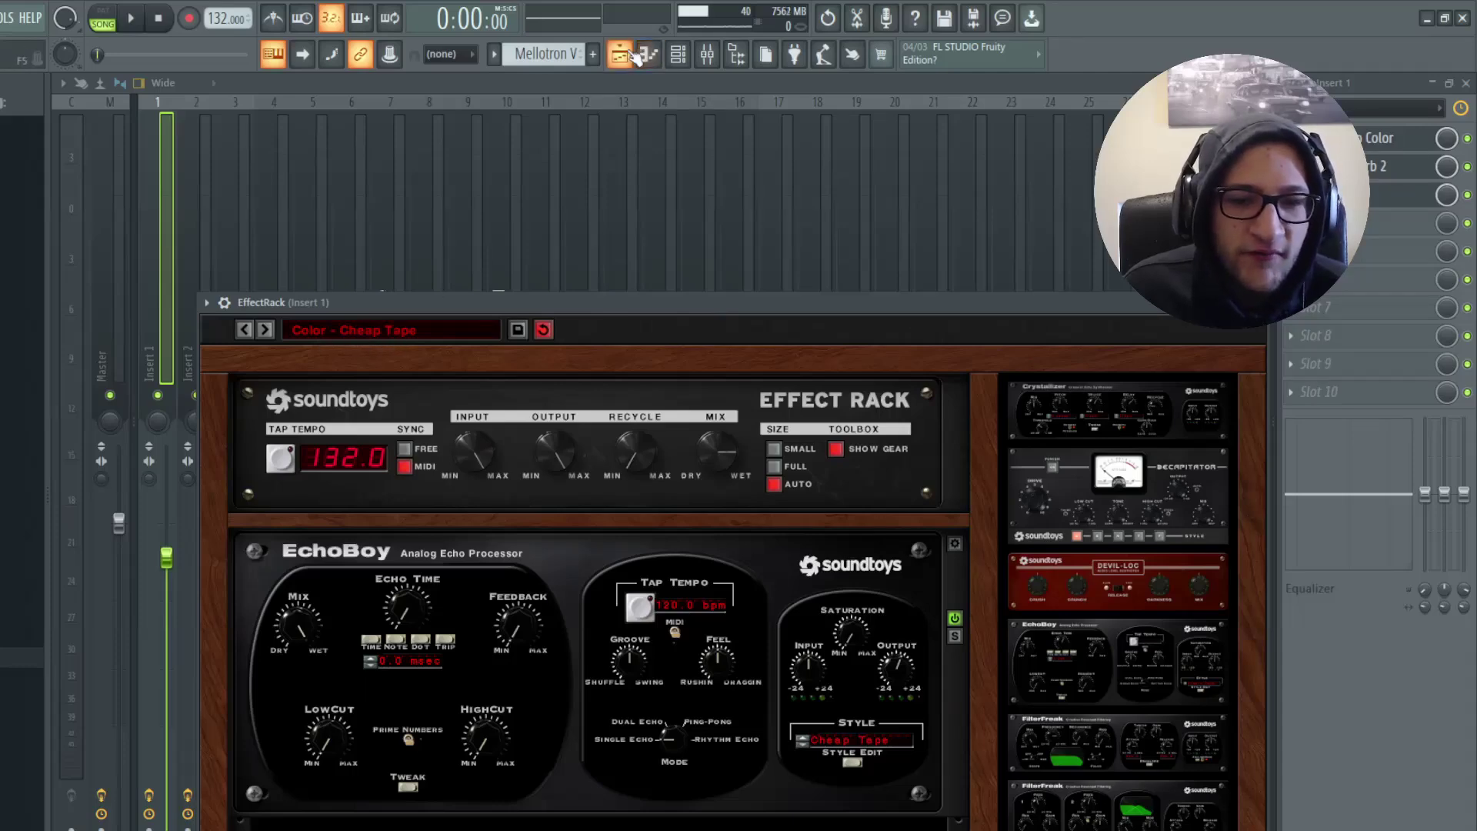
Open the Mellotron V melody from the playlist in the piano roll and play it back
{"action": "key", "text": "F5"}
{"action": "double_click", "coordinate": [310, 241]}
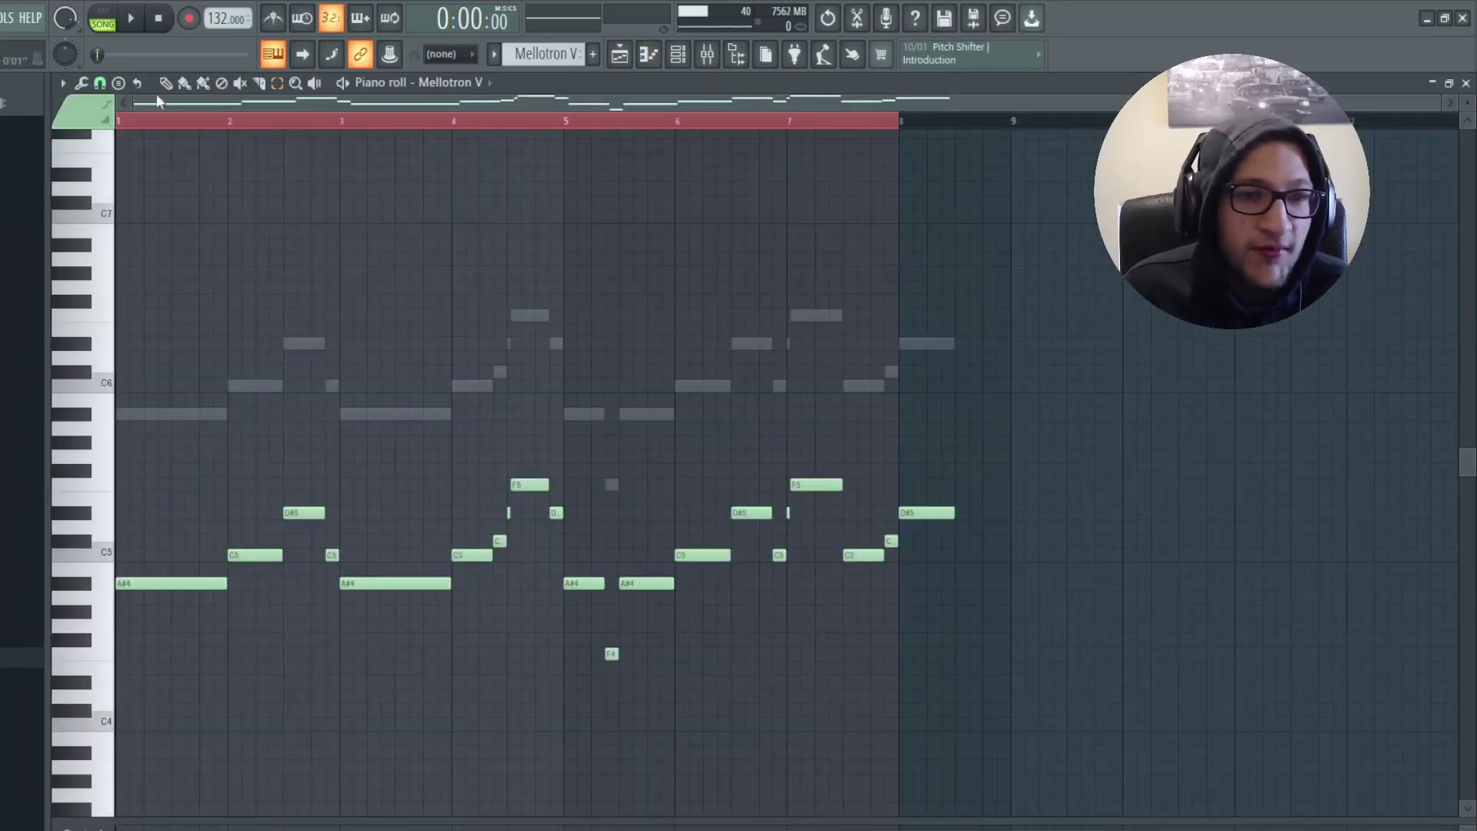
{"action": "key", "text": "space"}
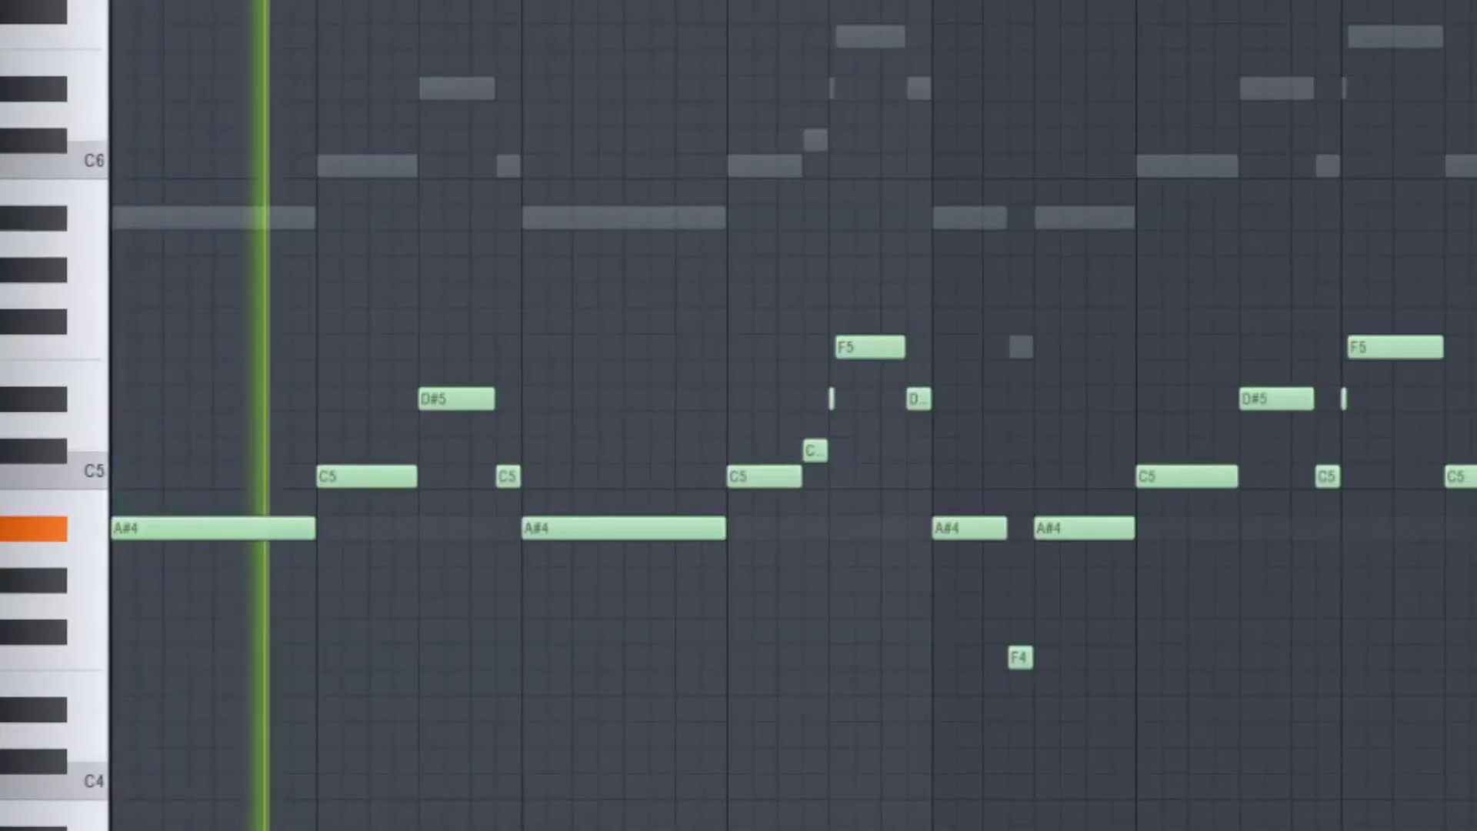
{"action": "key", "text": "ctrl+a"}
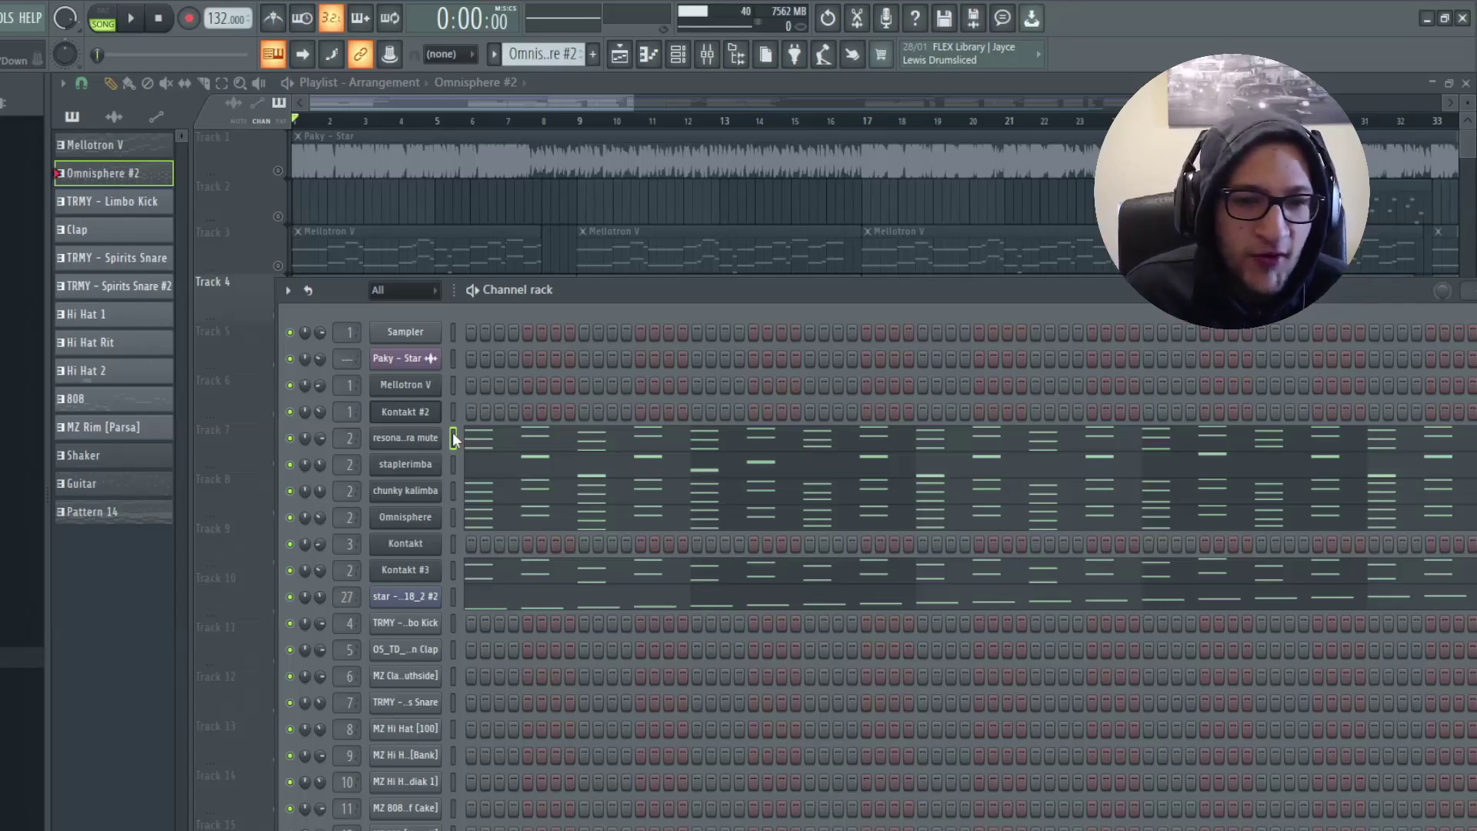
Inspect the Omnisphere patches on the resonator zimbira mute, staplerimba, chunky kalimba and Omnisphere channels of the Omnisphere #2 pattern
{"action": "left_click", "coordinate": [427, 437]}
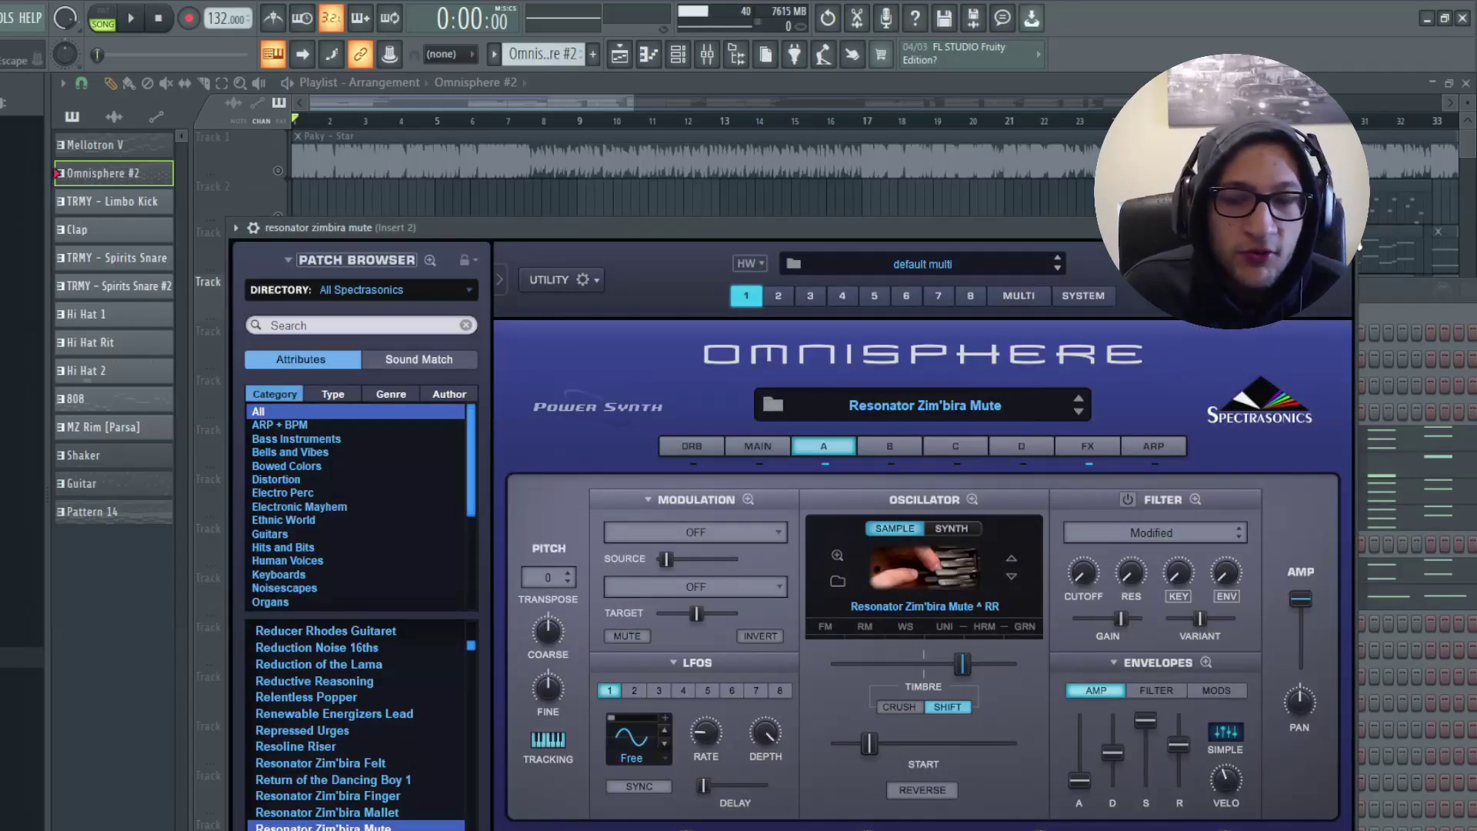
{"action": "left_click", "coordinate": [1344, 228]}
{"action": "left_click", "coordinate": [439, 464]}
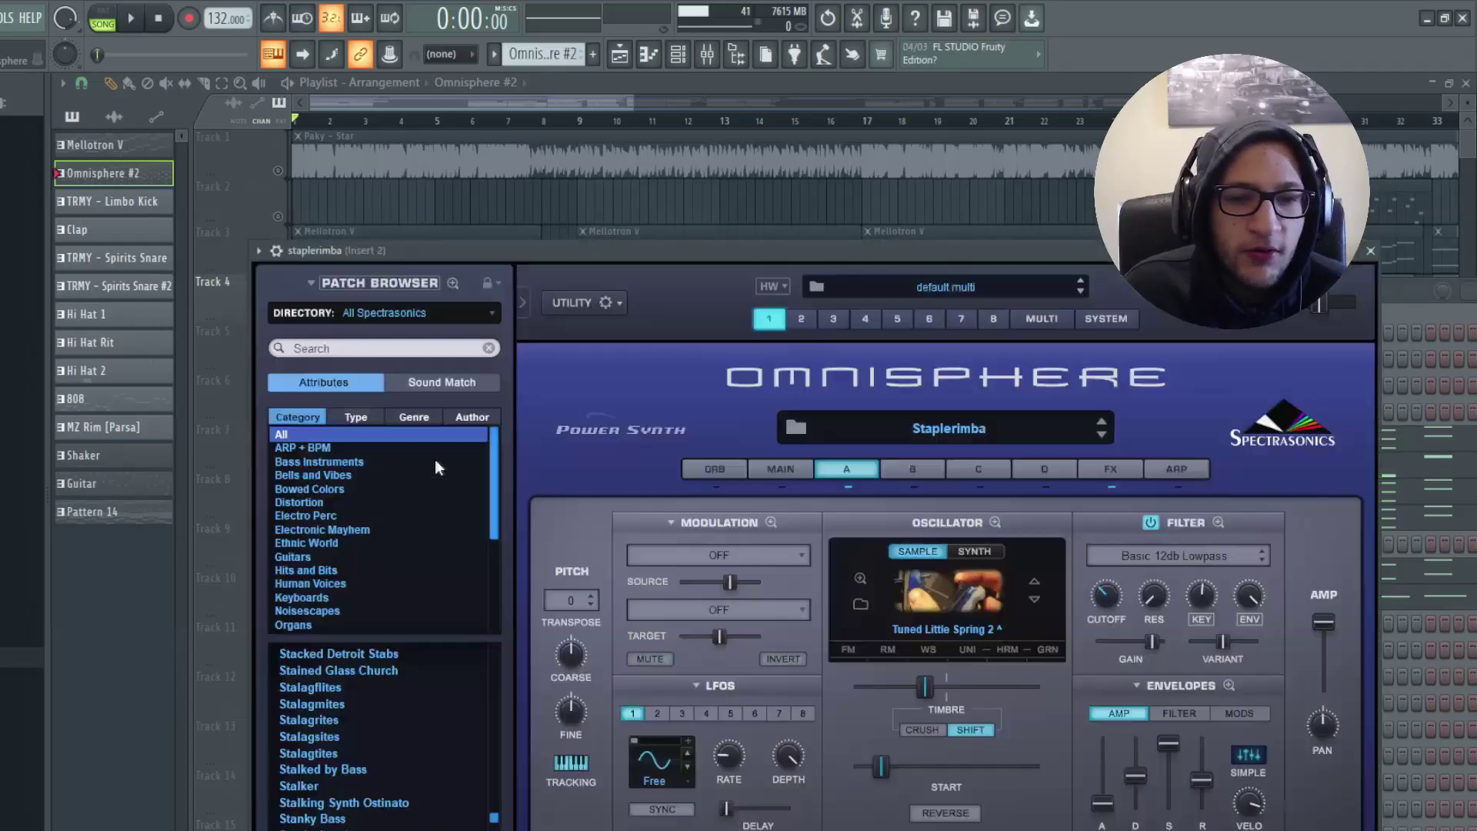
{"action": "left_click", "coordinate": [1370, 250]}
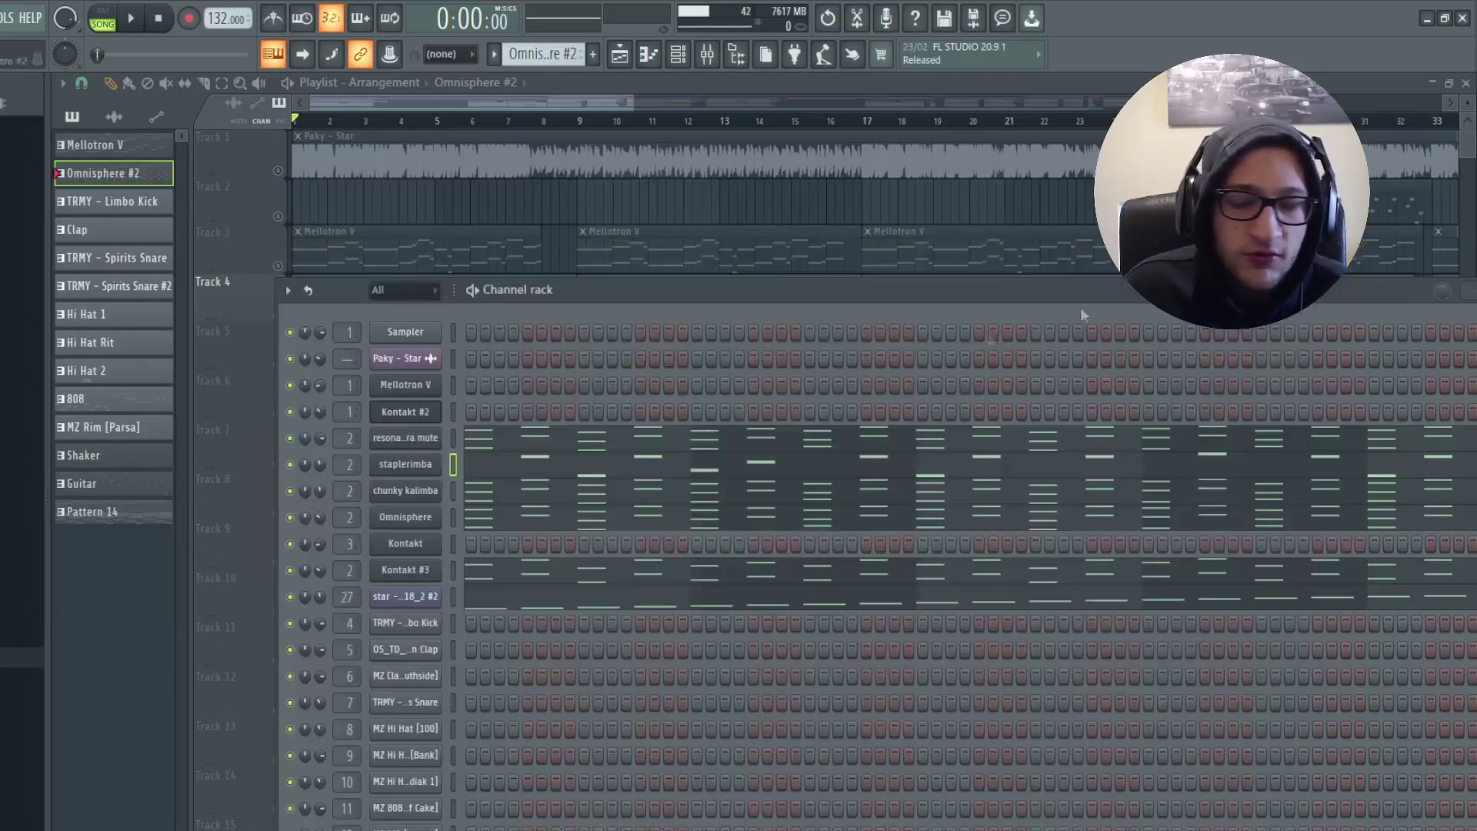
{"action": "left_click", "coordinate": [443, 496]}
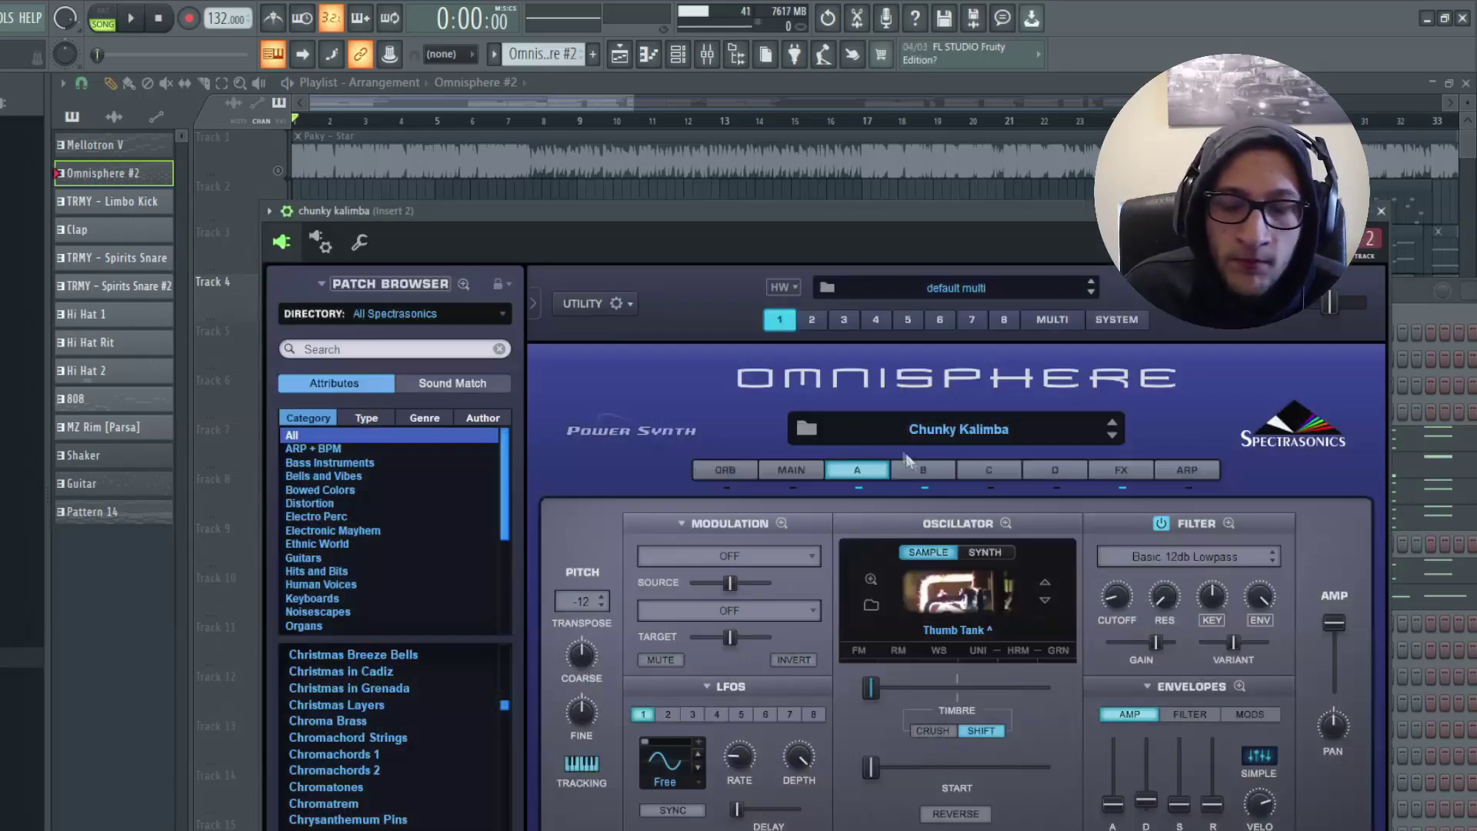
{"action": "left_click", "coordinate": [1382, 211]}
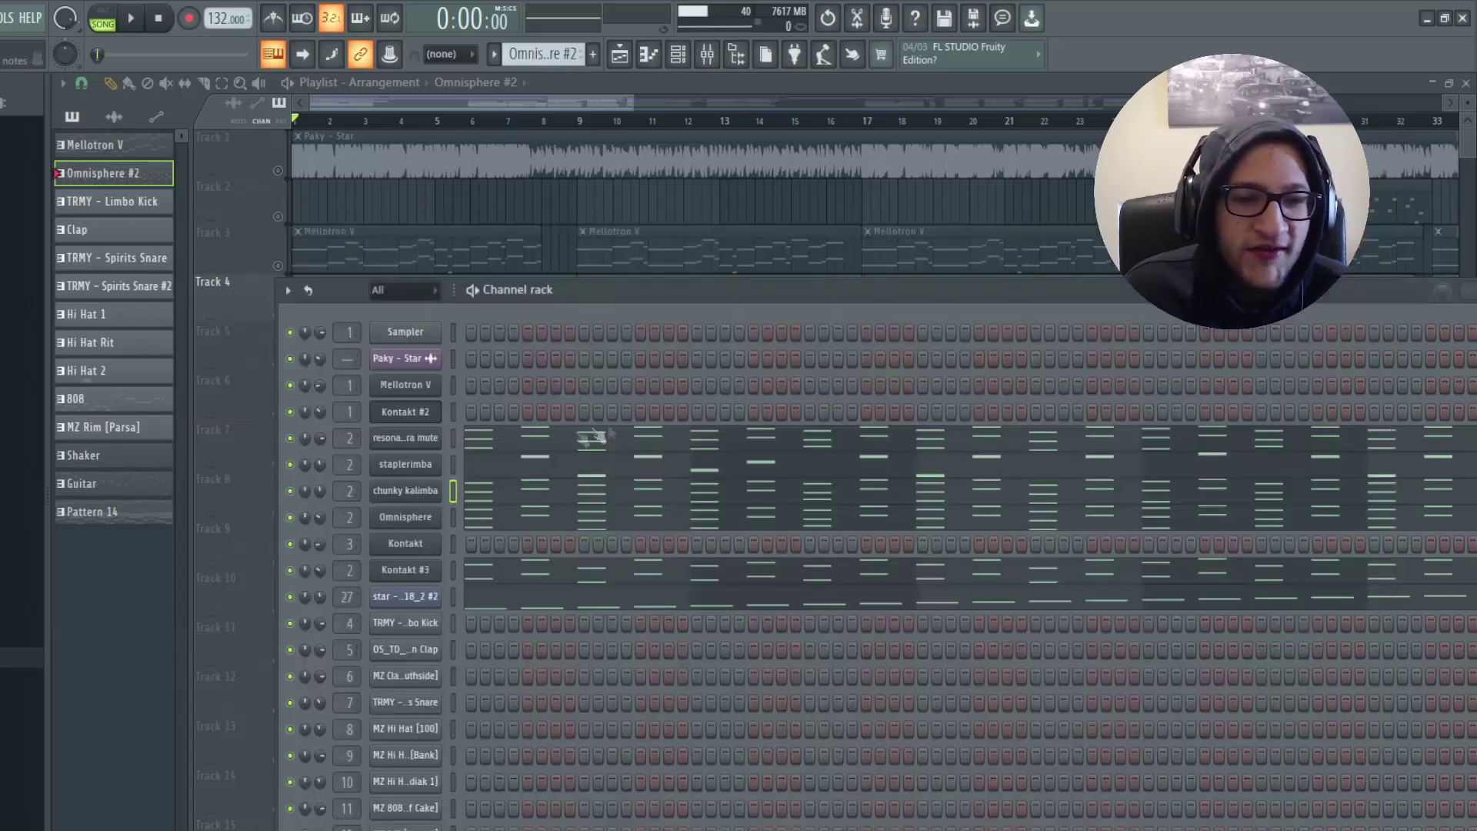
{"action": "left_click", "coordinate": [452, 506]}
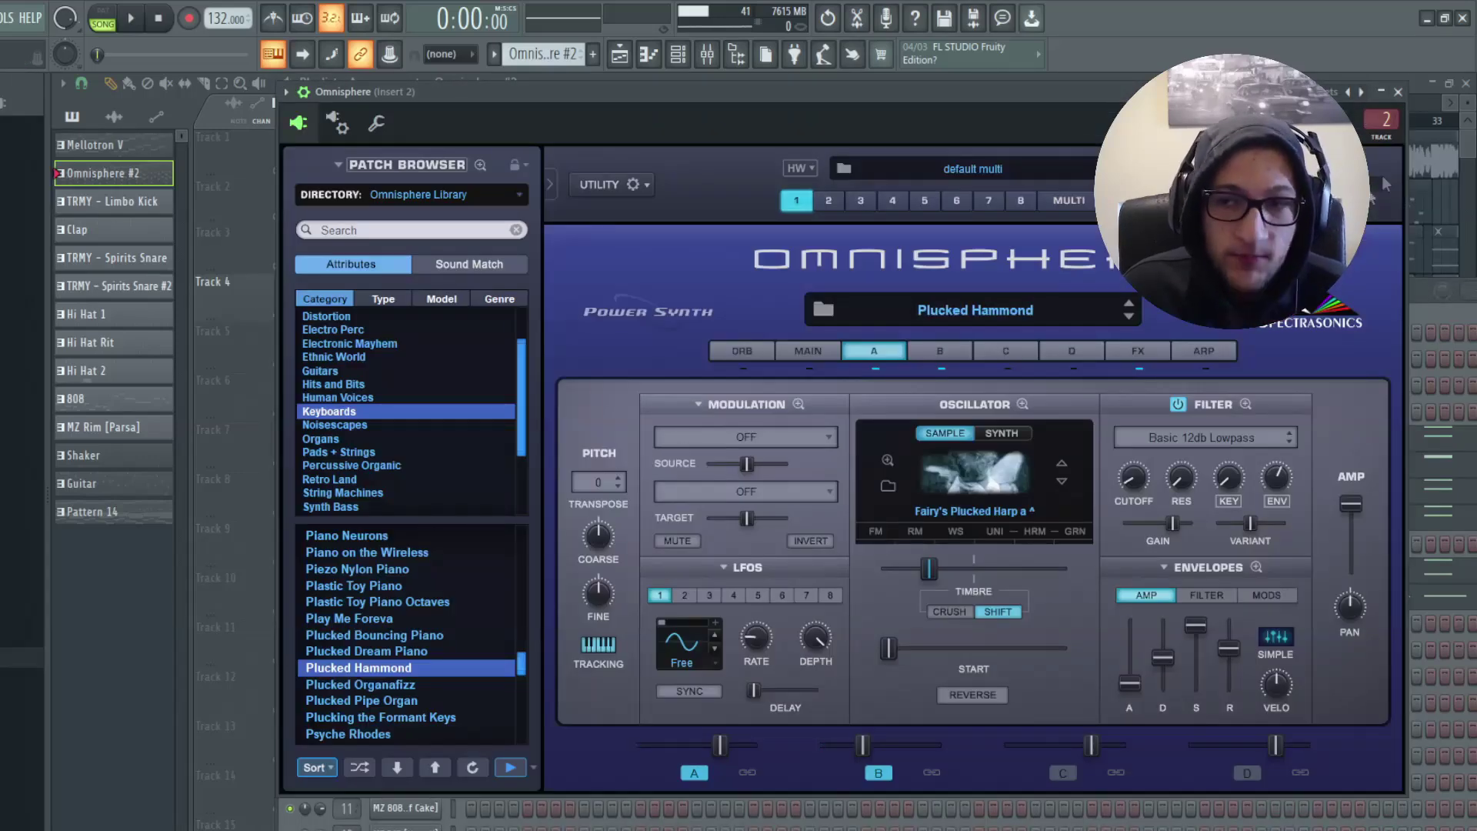
{"action": "left_click", "coordinate": [1398, 91]}
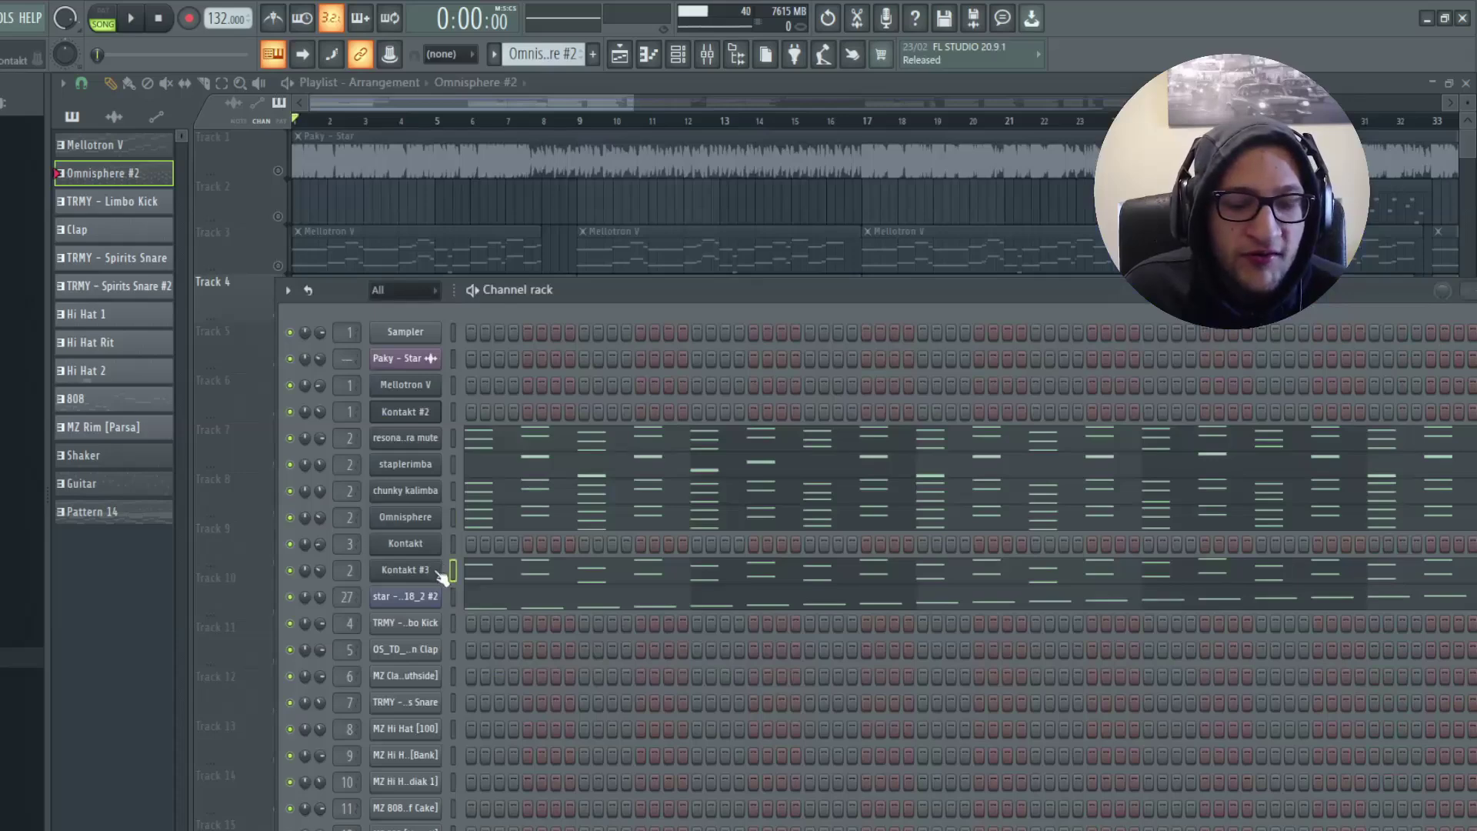
Inspect the Session Strings 2 instrument on the Kontakt #3 channel and its notes in the piano roll
{"action": "left_click", "coordinate": [442, 575]}
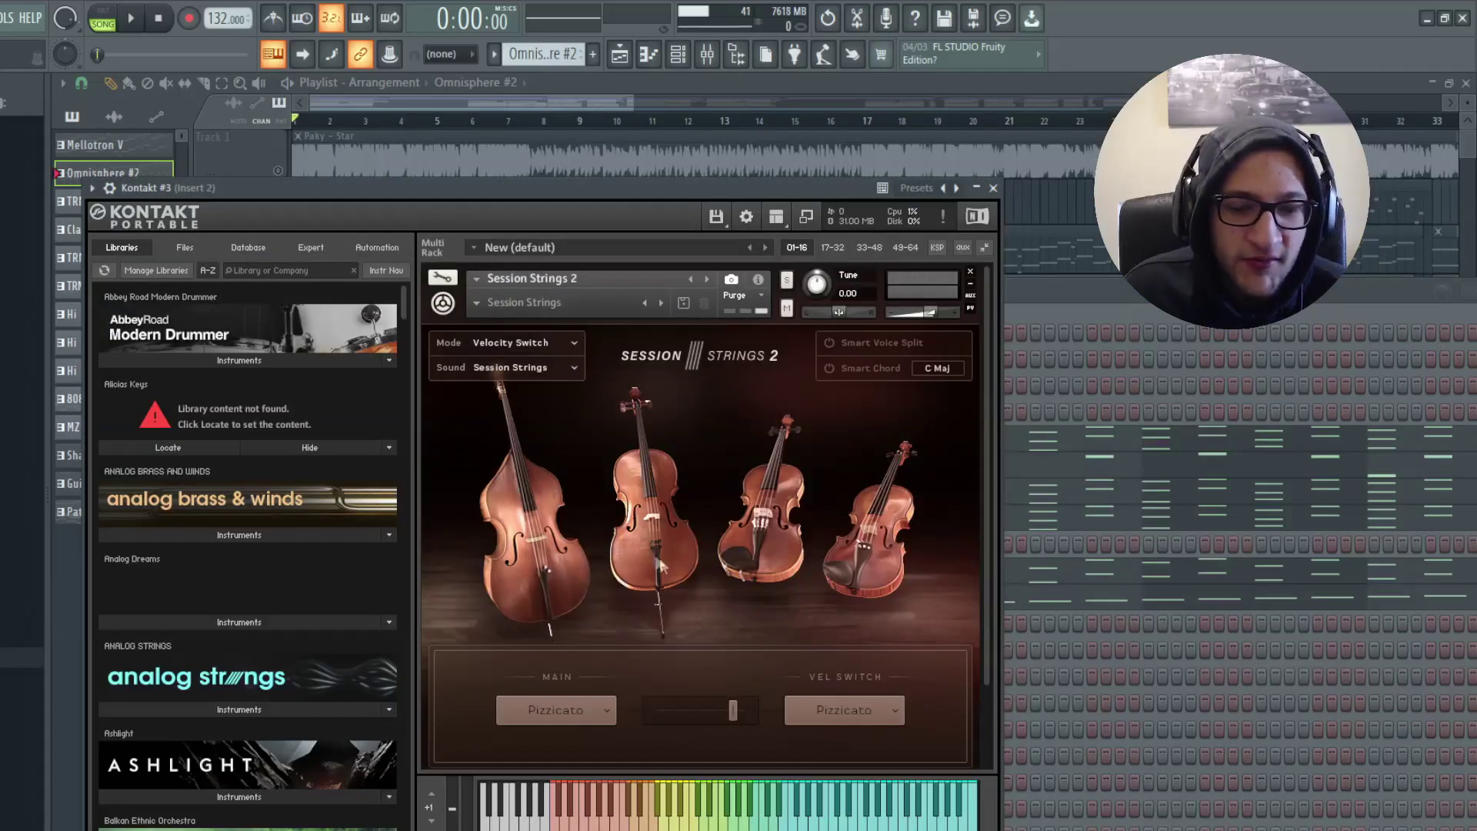
{"action": "scroll", "coordinate": [677, 544], "scroll_direction": "down", "scroll_amount": 1}
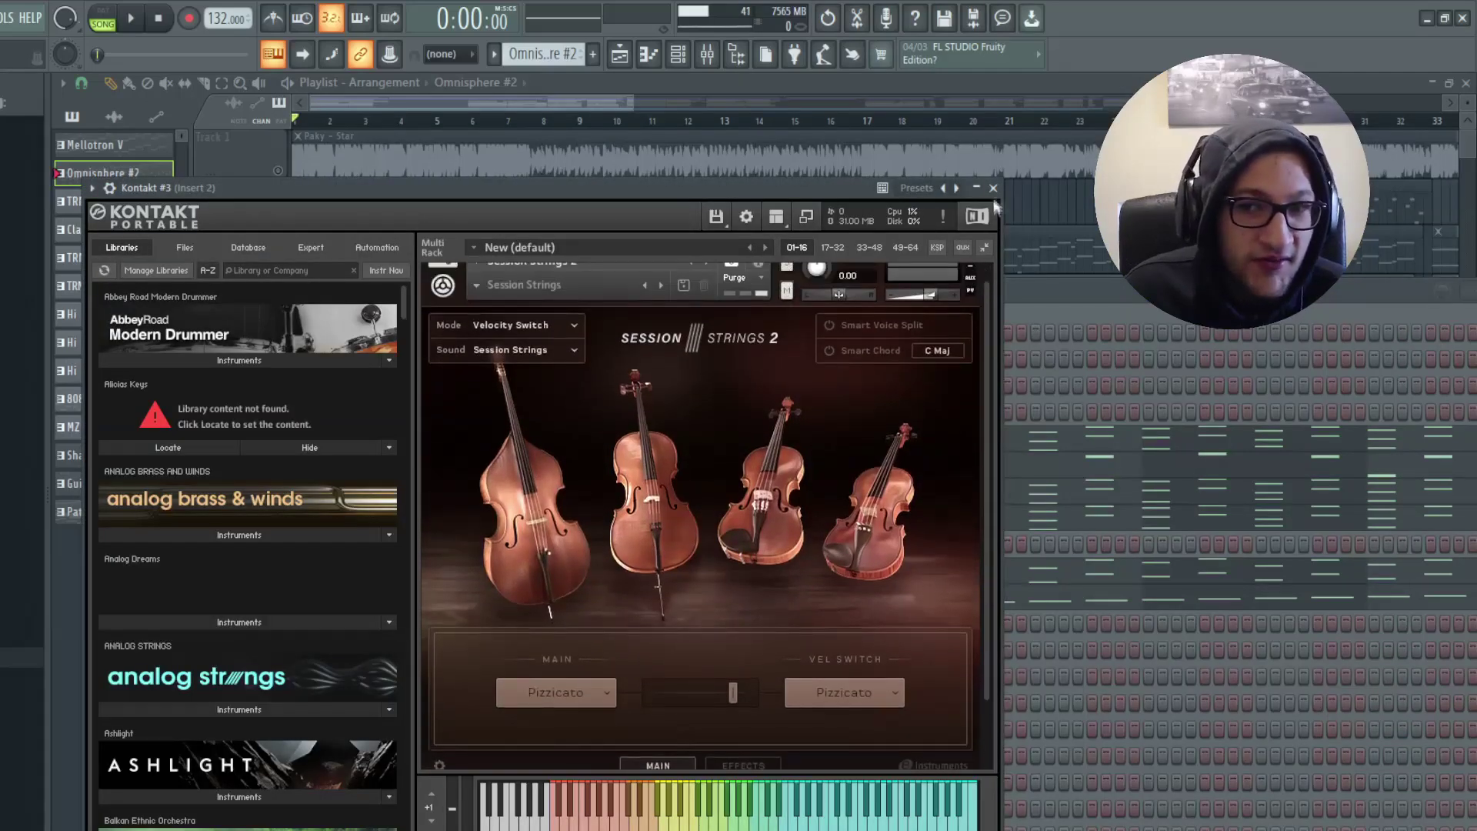
{"action": "left_click", "coordinate": [993, 188]}
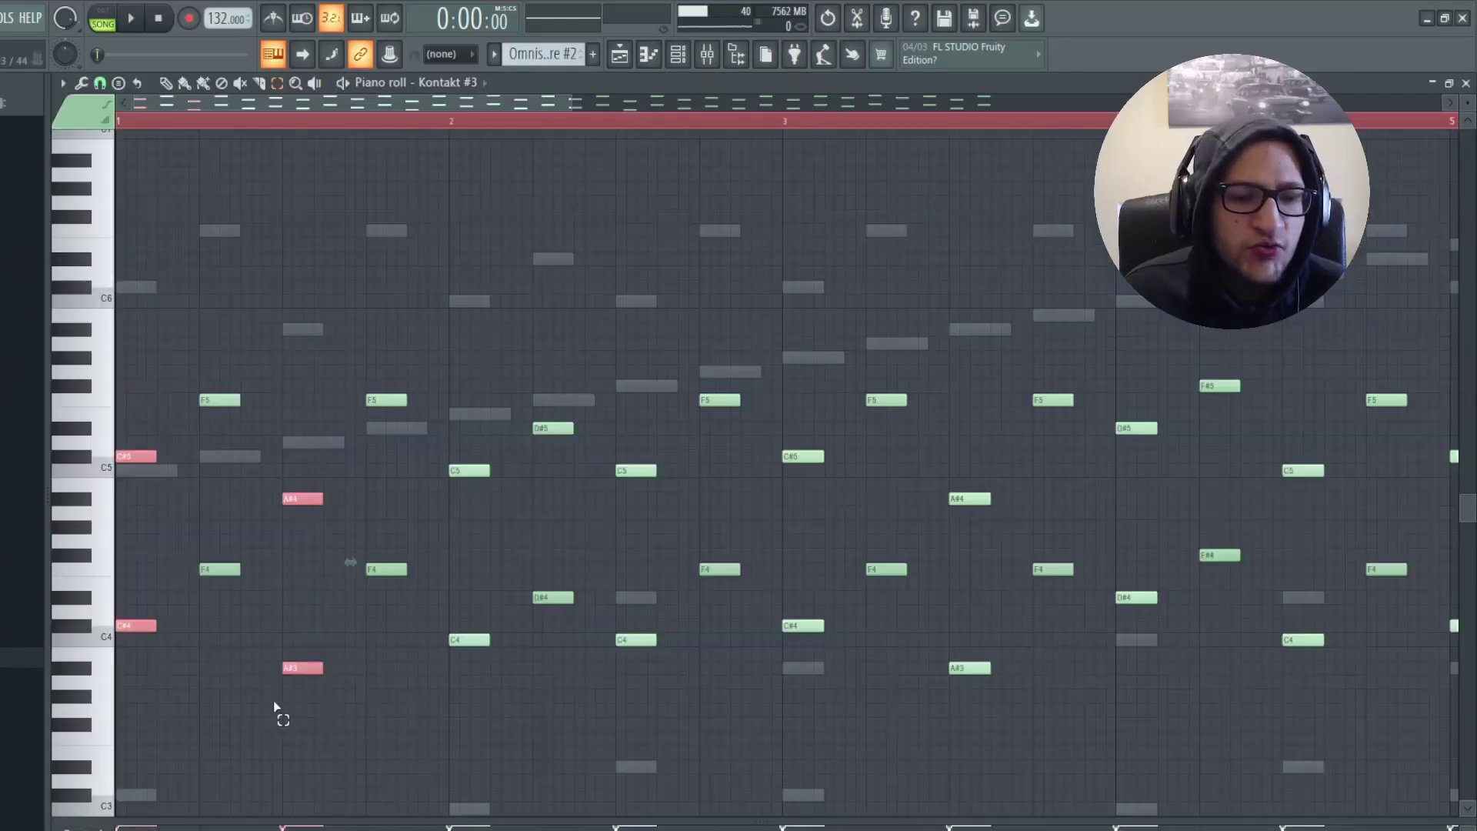
{"action": "left_click", "coordinate": [248, 653]}
Raise the Insert 2 mixer fader to slightly above the Insert 1 fader and start playback
{"action": "left_click_drag", "start_coordinate": [206, 754], "coordinate": [205, 545]}
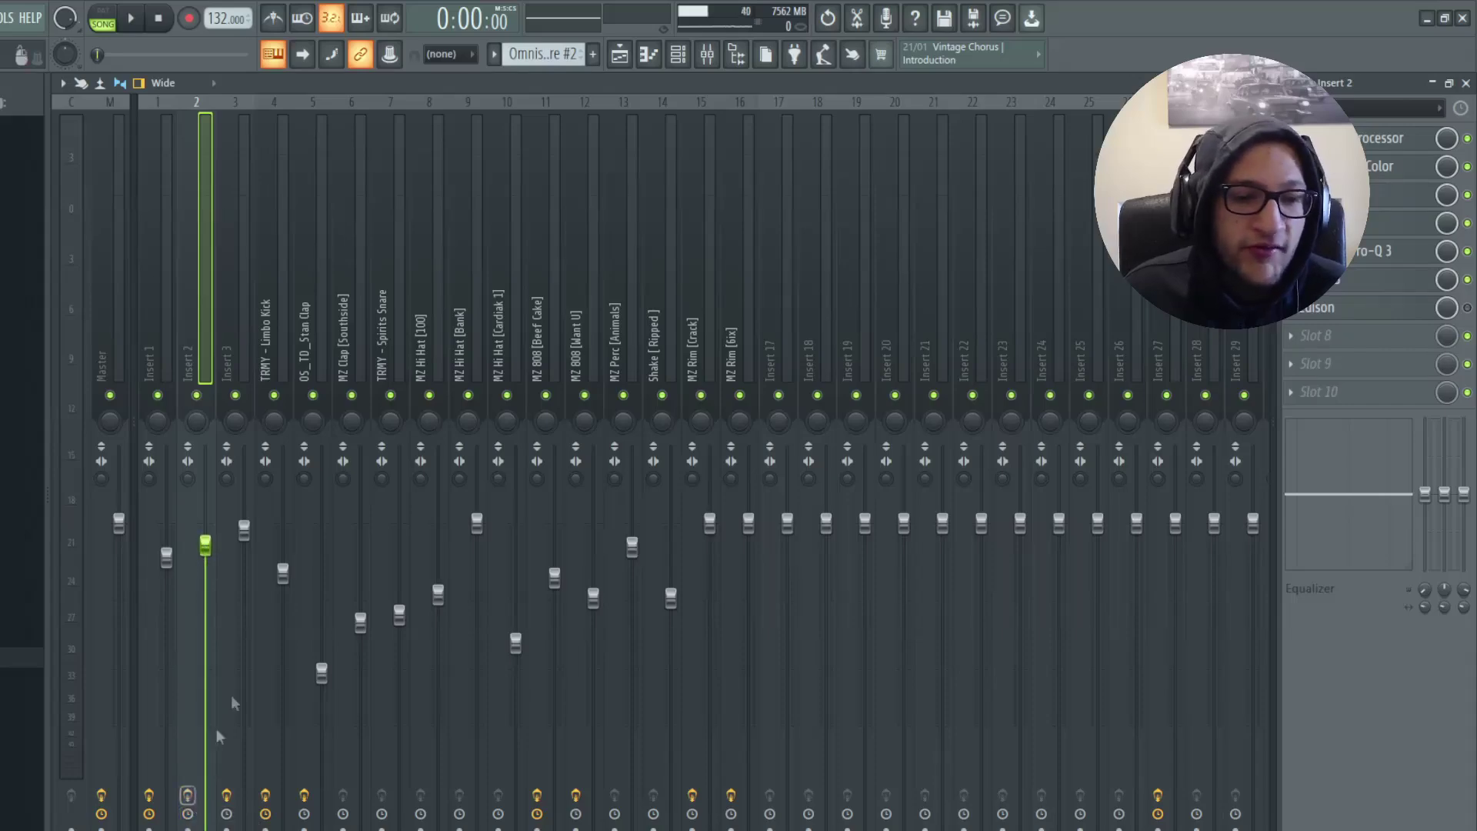
{"action": "key", "text": "space"}
Open the resonator zimbira mute channel in the piano roll and examine its full note pattern during playback
{"action": "left_click", "coordinate": [678, 54]}
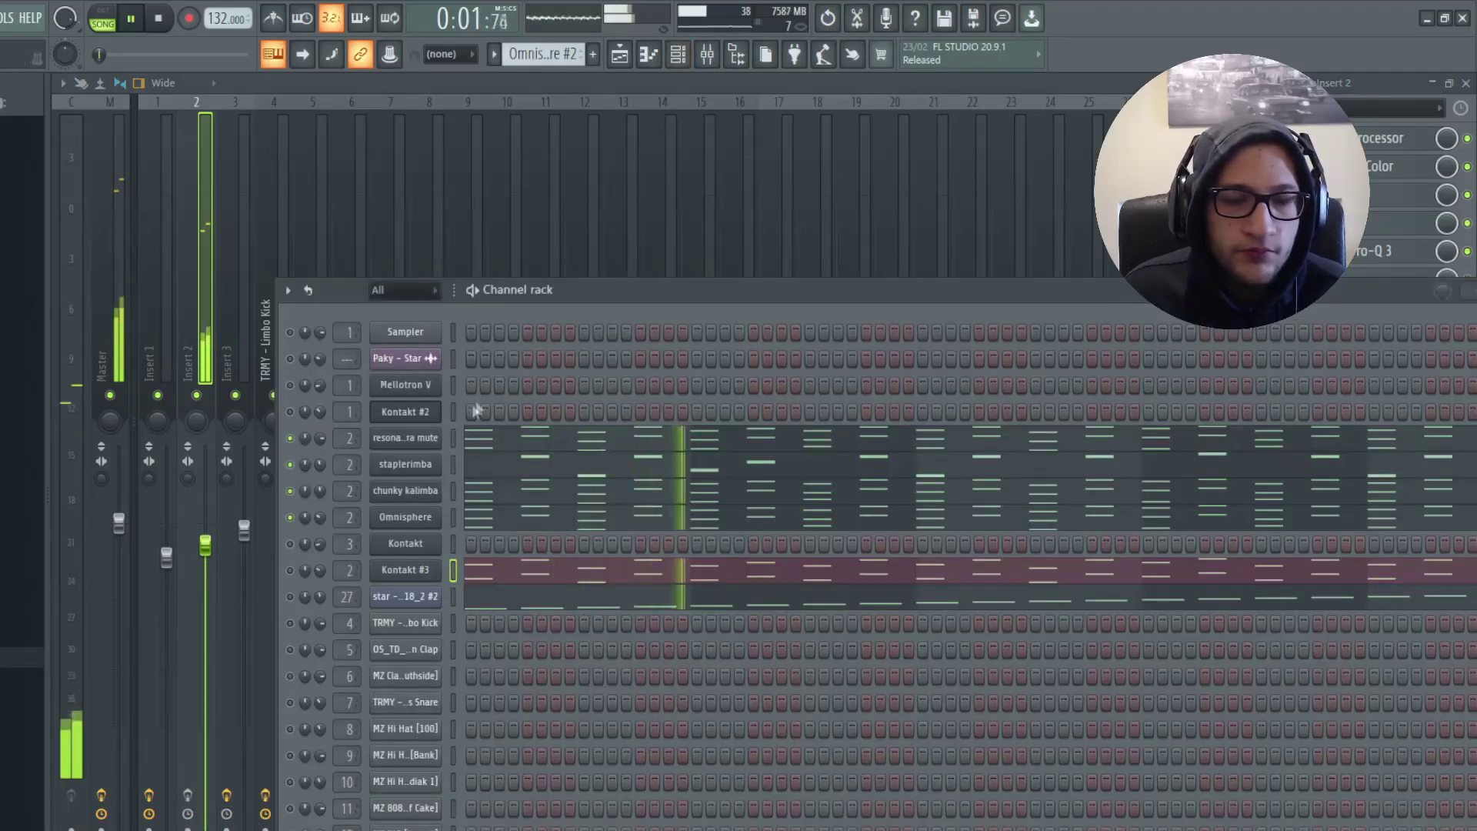
{"action": "left_click", "coordinate": [470, 438]}
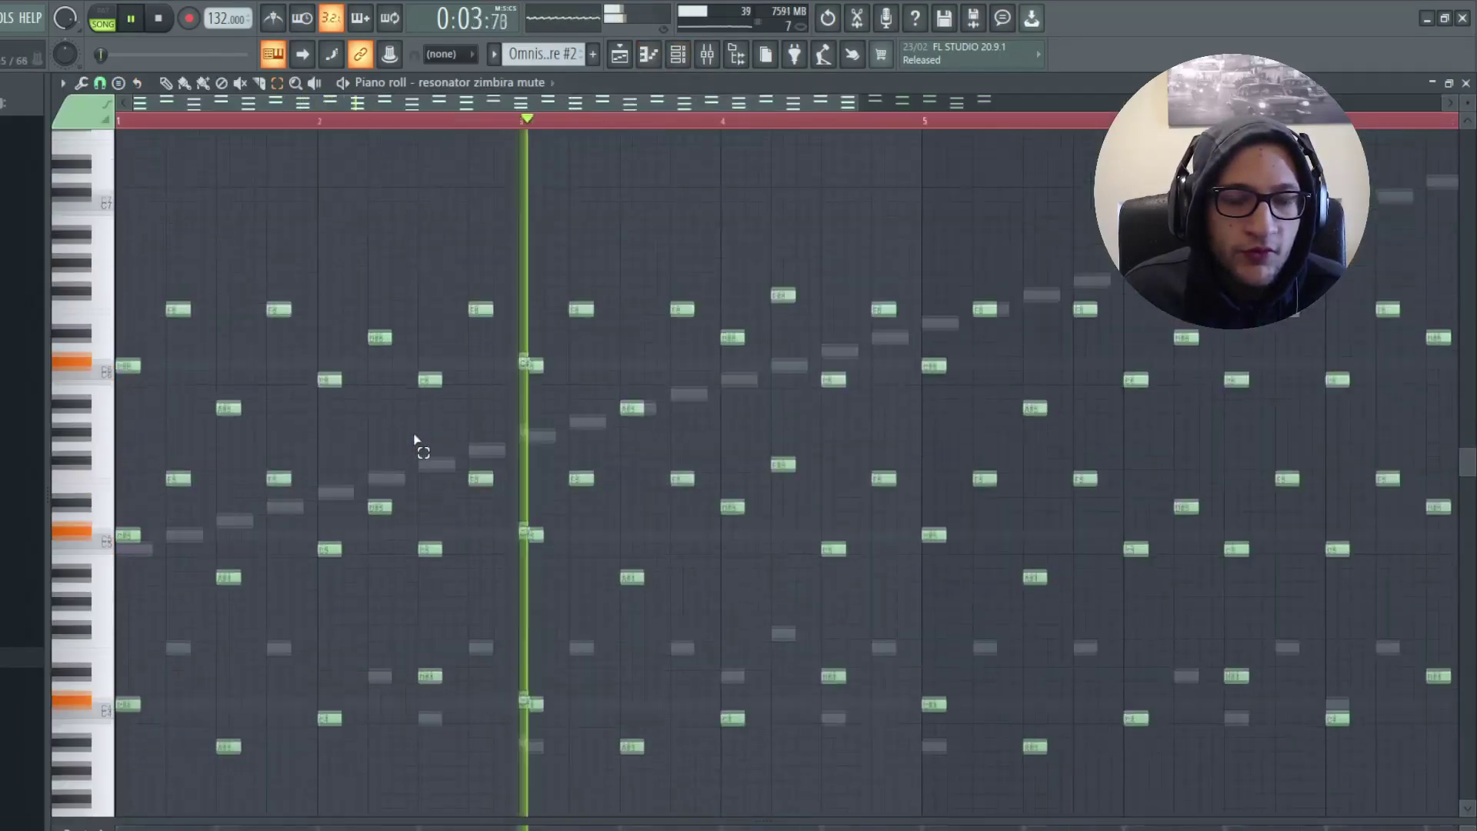
{"action": "scroll", "coordinate": [416, 440], "scroll_direction": "up", "scroll_amount": 1}
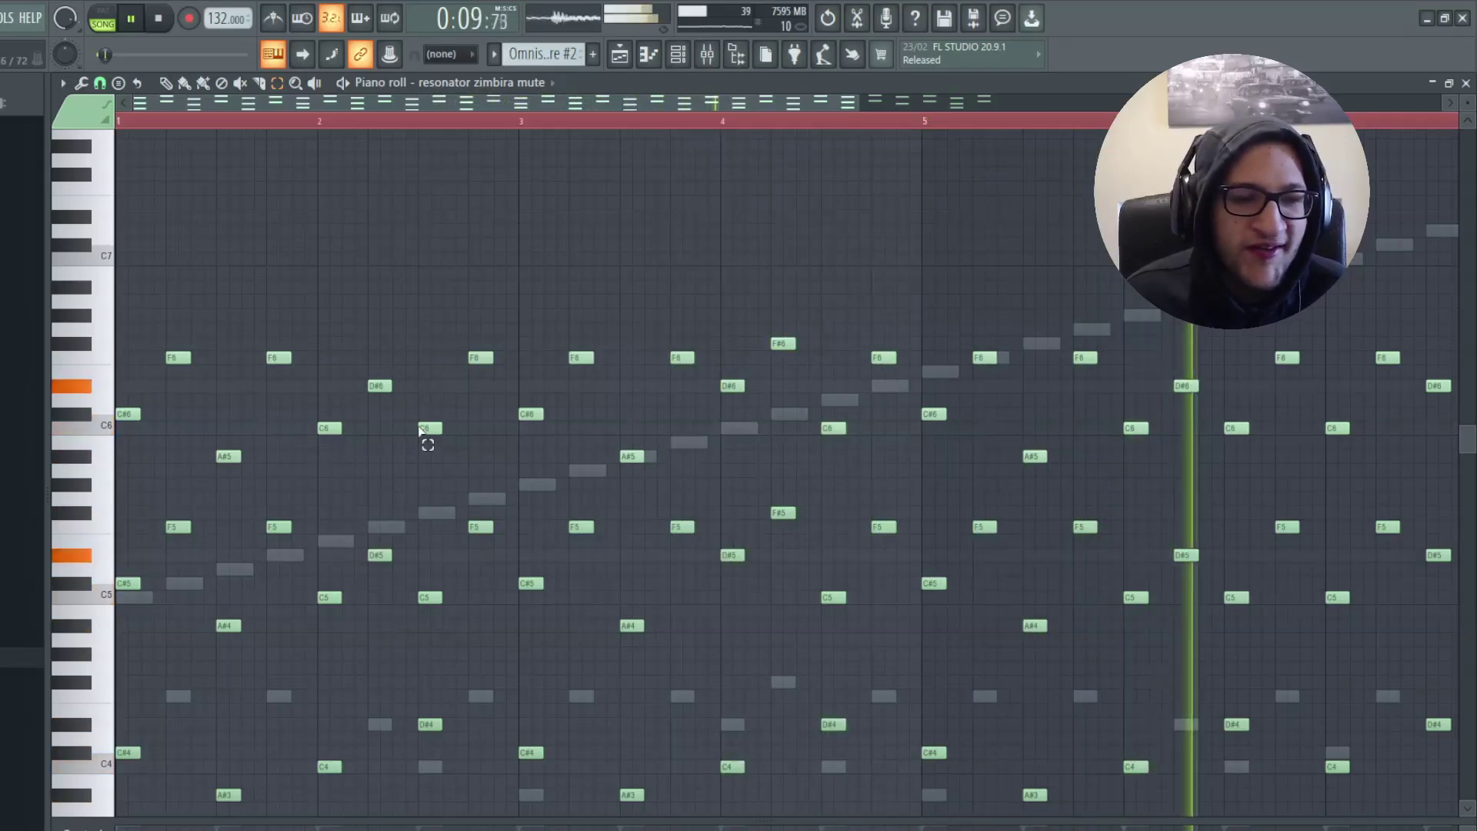
{"action": "scroll", "coordinate": [415, 372], "scroll_direction": "down", "scroll_amount": 2}
{"action": "left_click_drag", "start_coordinate": [189, 339], "coordinate": [116, 420]}
{"action": "left_click", "coordinate": [174, 400]}
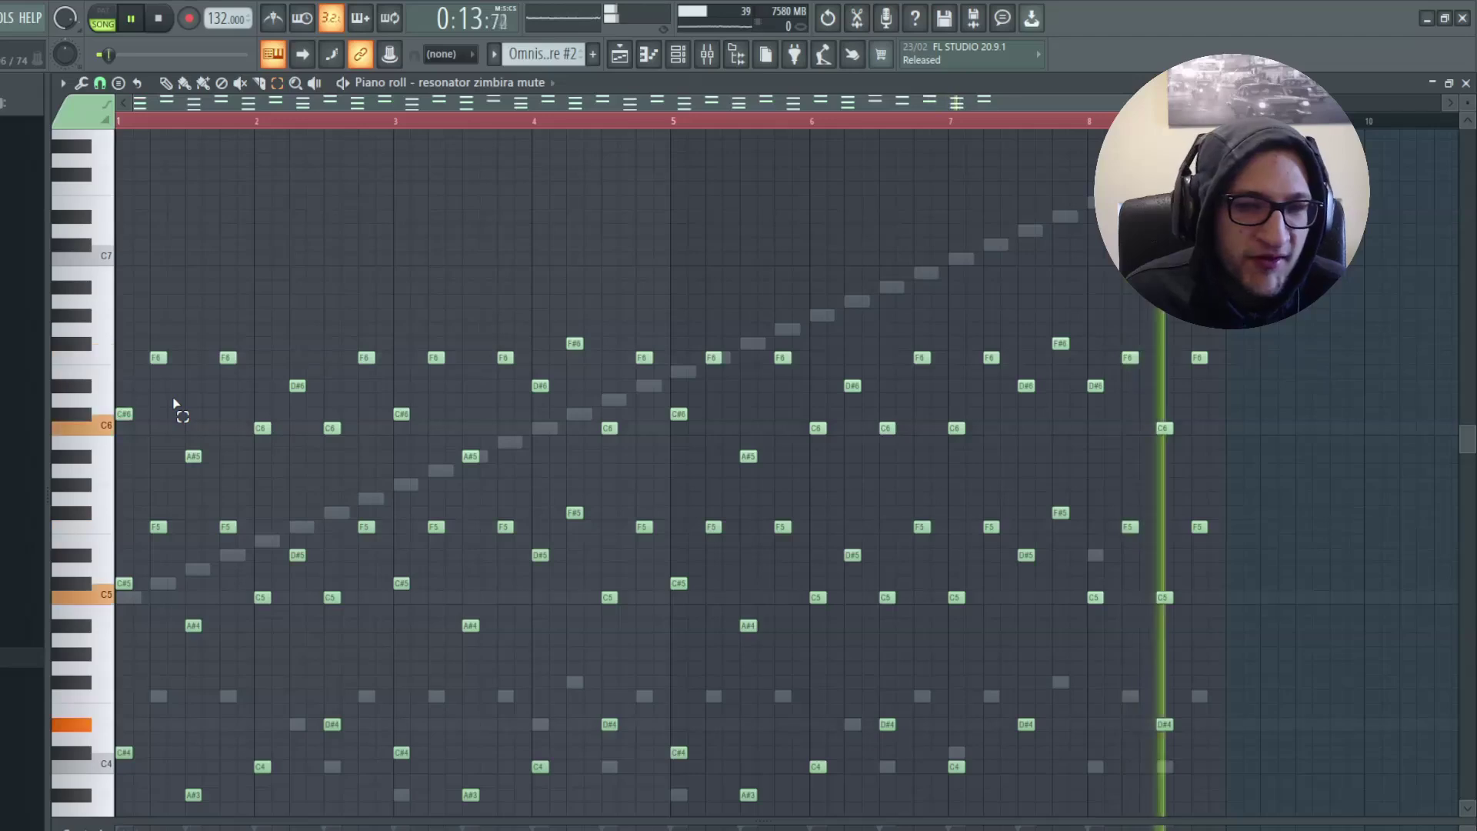
{"action": "key", "text": "space"}
Audition the pattern's layers by soloing resonator zimbira mute, chunky kalimba, Omnisphere and Kontakt #3 one by one, and restore all layers
{"action": "key", "text": "F6"}
{"action": "right_click", "coordinate": [290, 438]}
{"action": "key", "text": "space"}
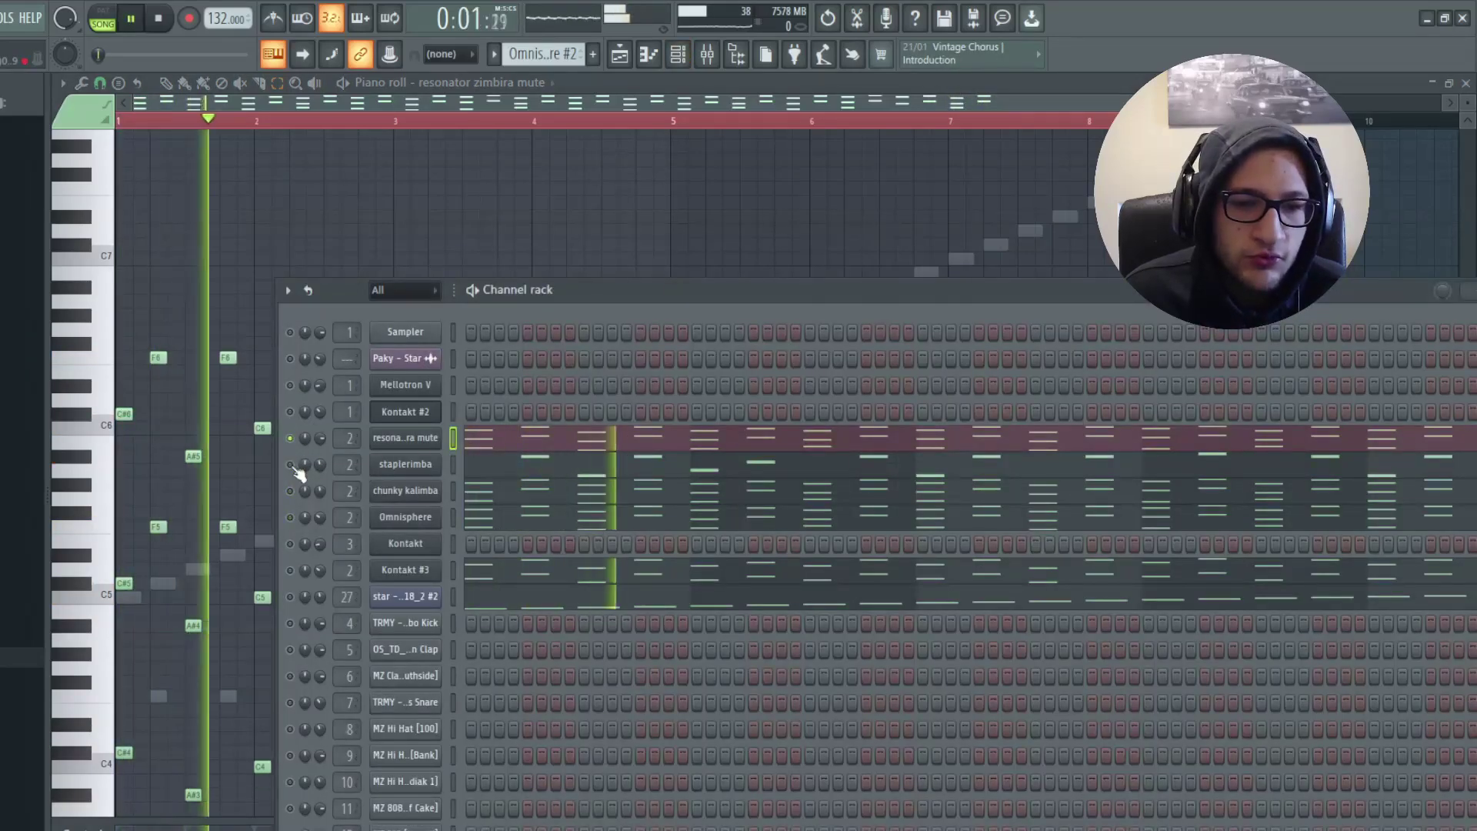
{"action": "right_click", "coordinate": [290, 491]}
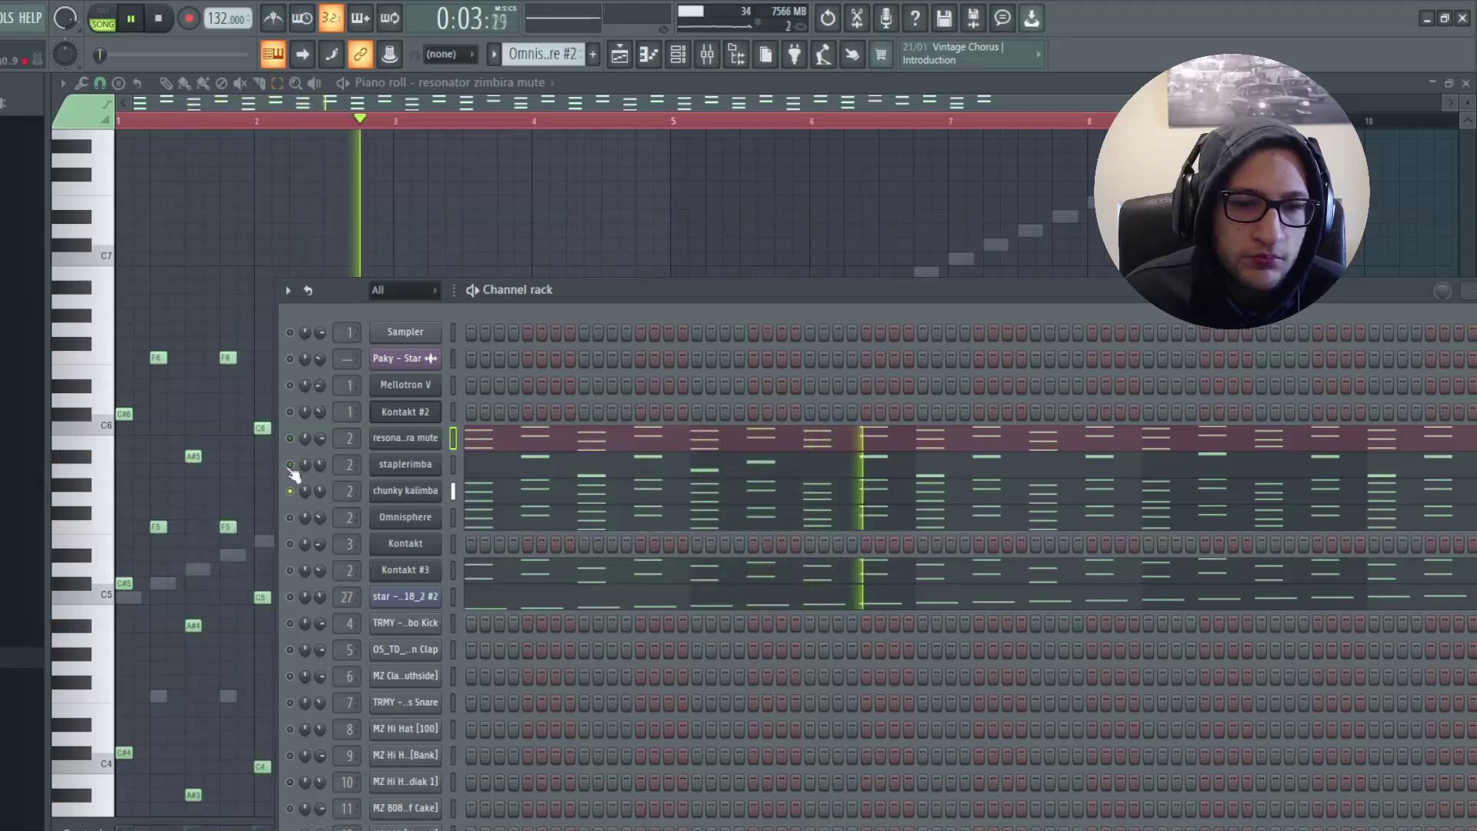
{"action": "right_click", "coordinate": [290, 517]}
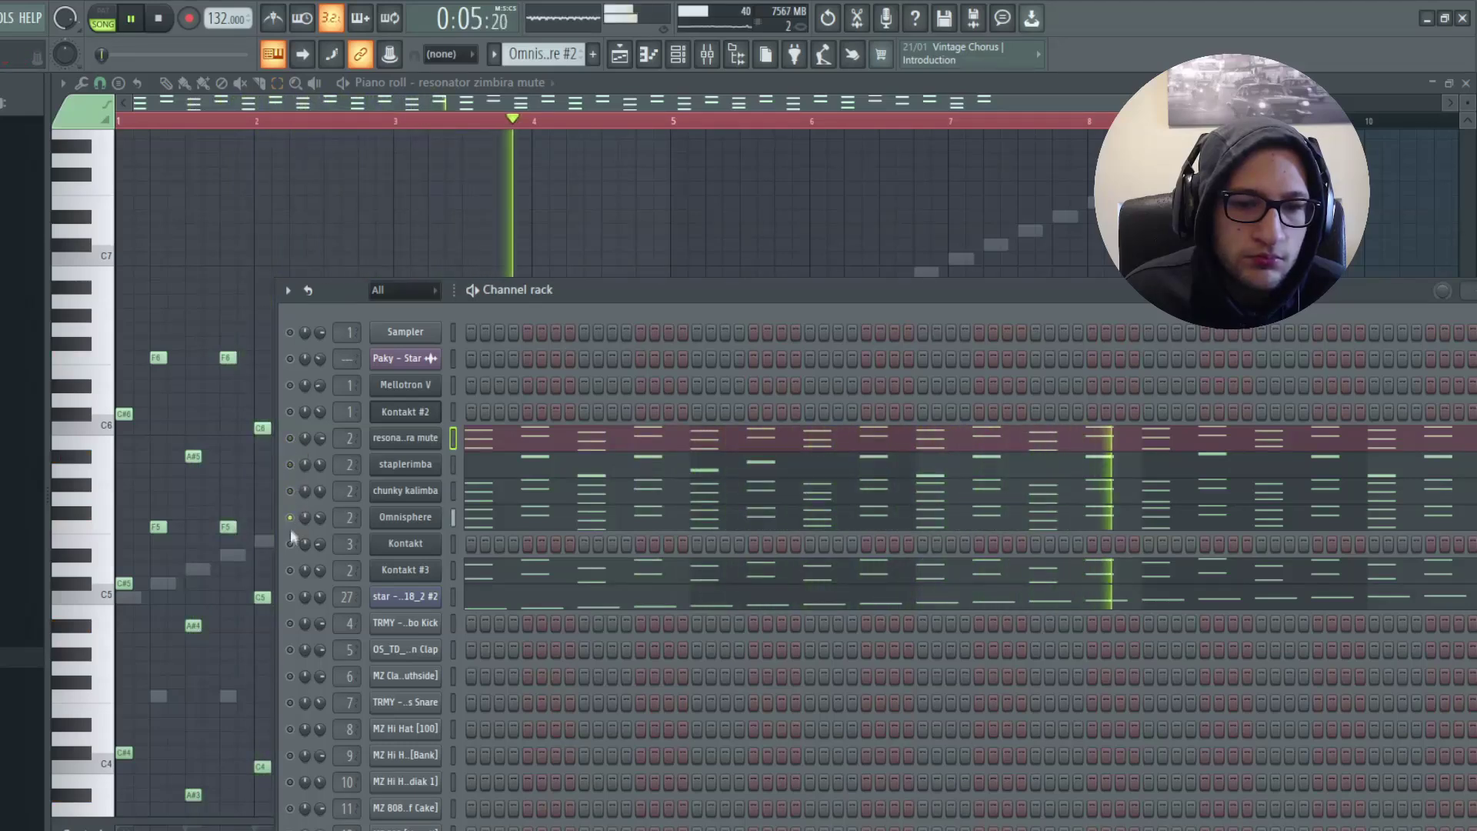
{"action": "key", "text": "space"}
{"action": "right_click", "coordinate": [290, 570]}
{"action": "key", "text": "space"}
{"action": "right_click", "coordinate": [290, 570]}
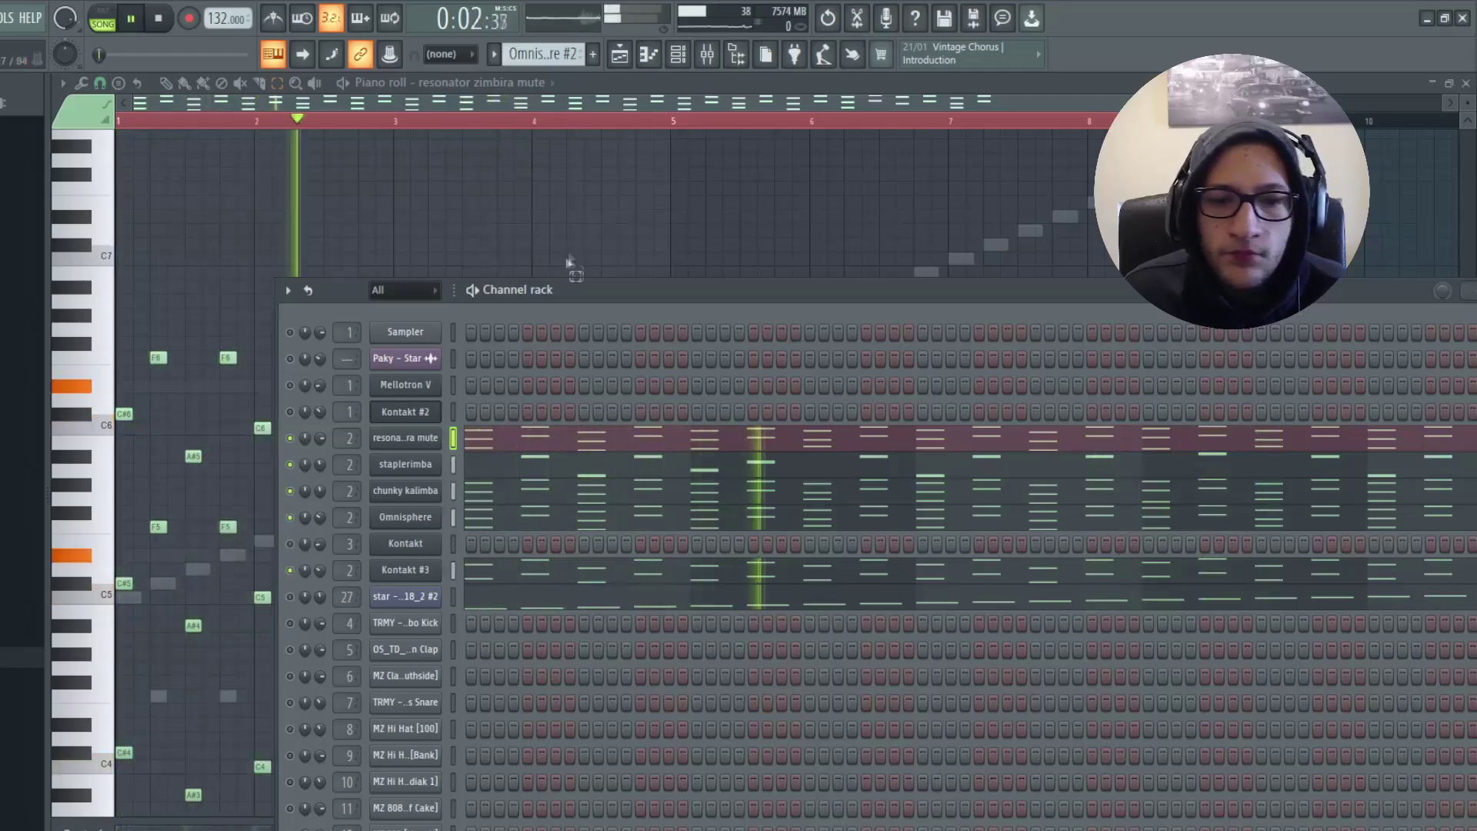
Stop playback and inspect the effects on mixer Insert 2, including RC-20 Retro Color, the Soundtoys EffectRack and Pro-Q 3
{"action": "key", "text": "F9"}
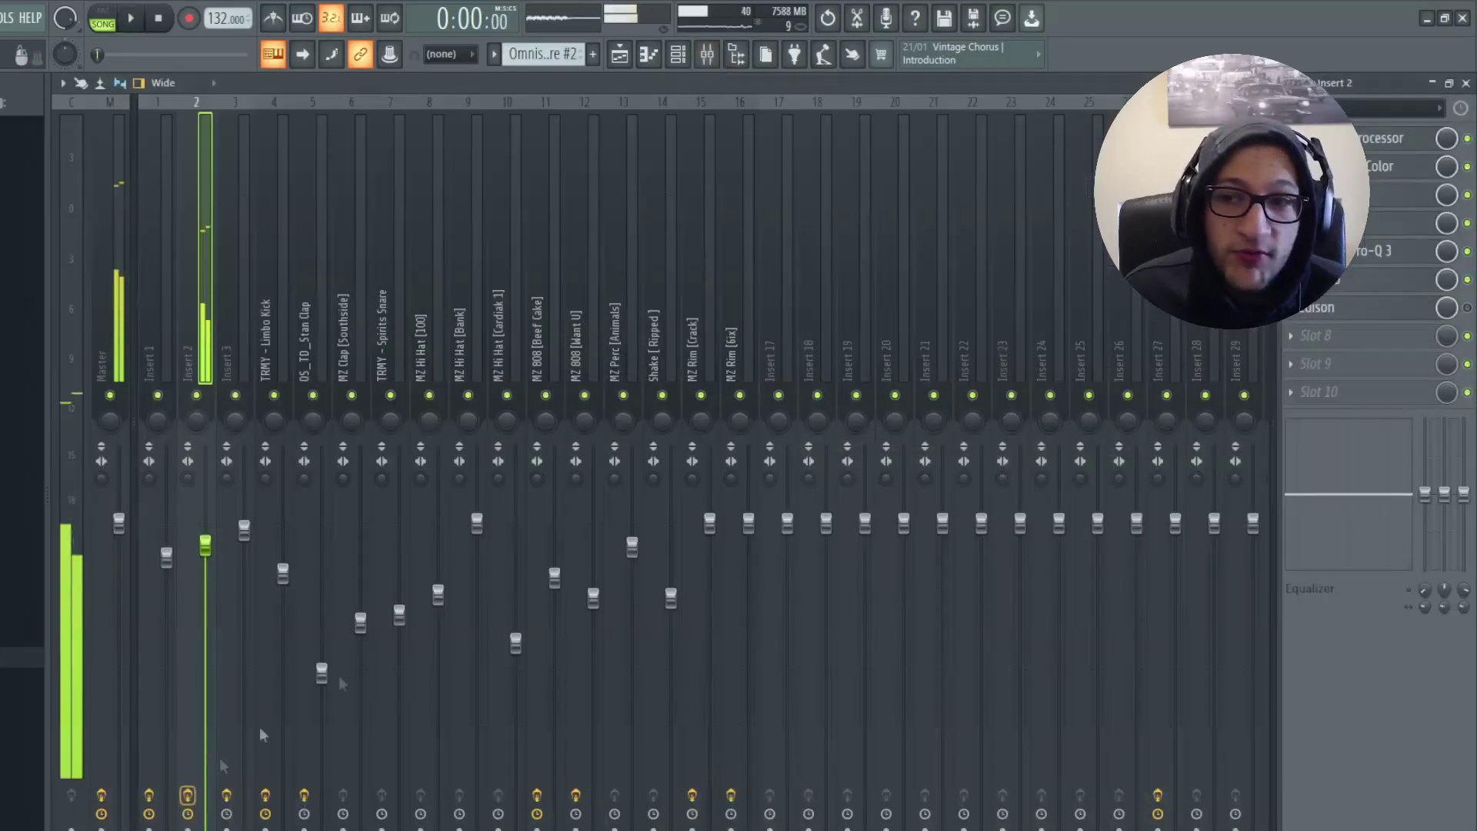
{"action": "key", "text": "space"}
{"action": "left_click", "coordinate": [1343, 138]}
{"action": "left_click", "coordinate": [1342, 138]}
{"action": "left_click", "coordinate": [1342, 167]}
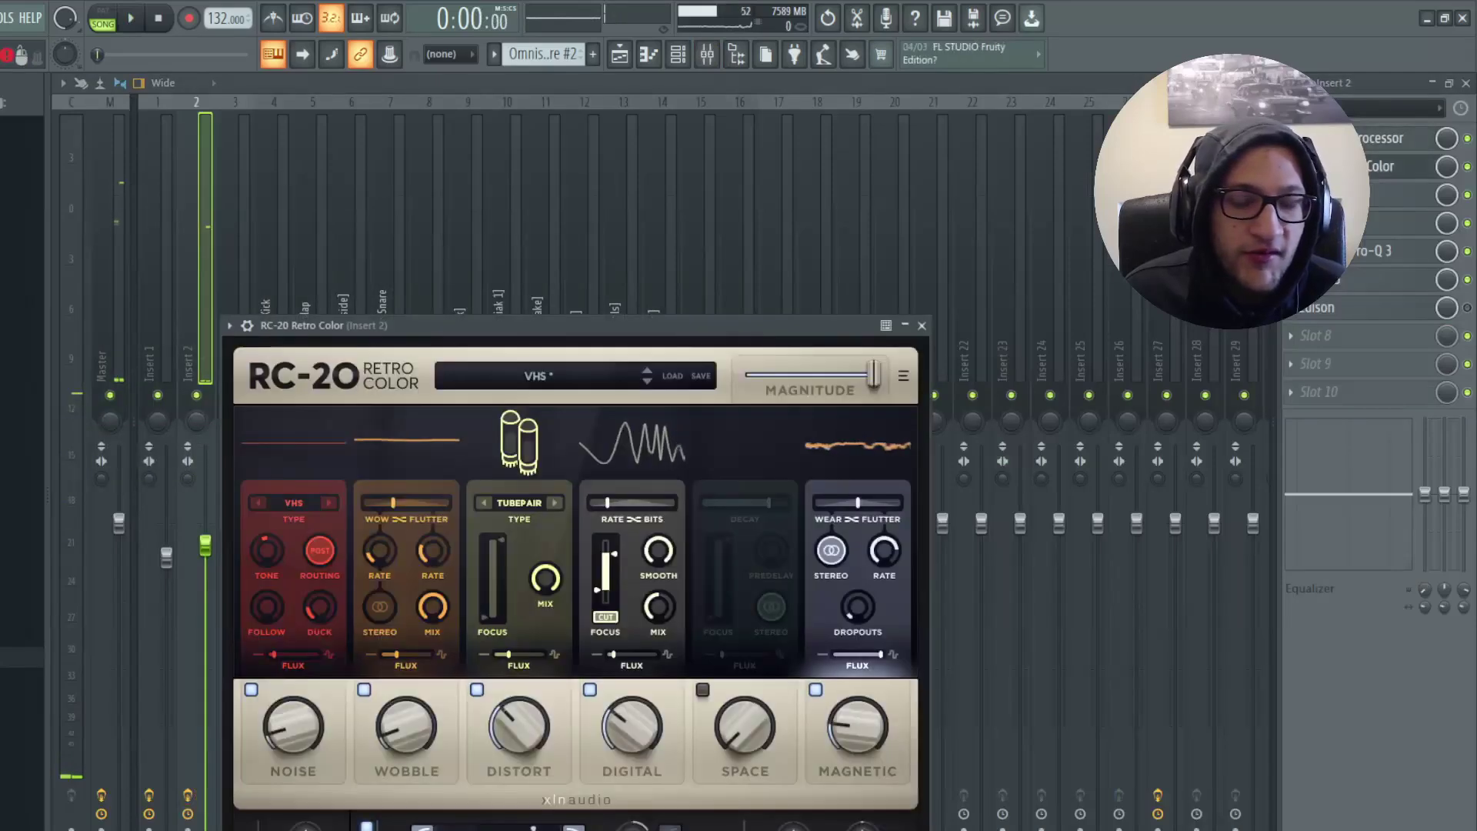
{"action": "left_click", "coordinate": [1343, 195]}
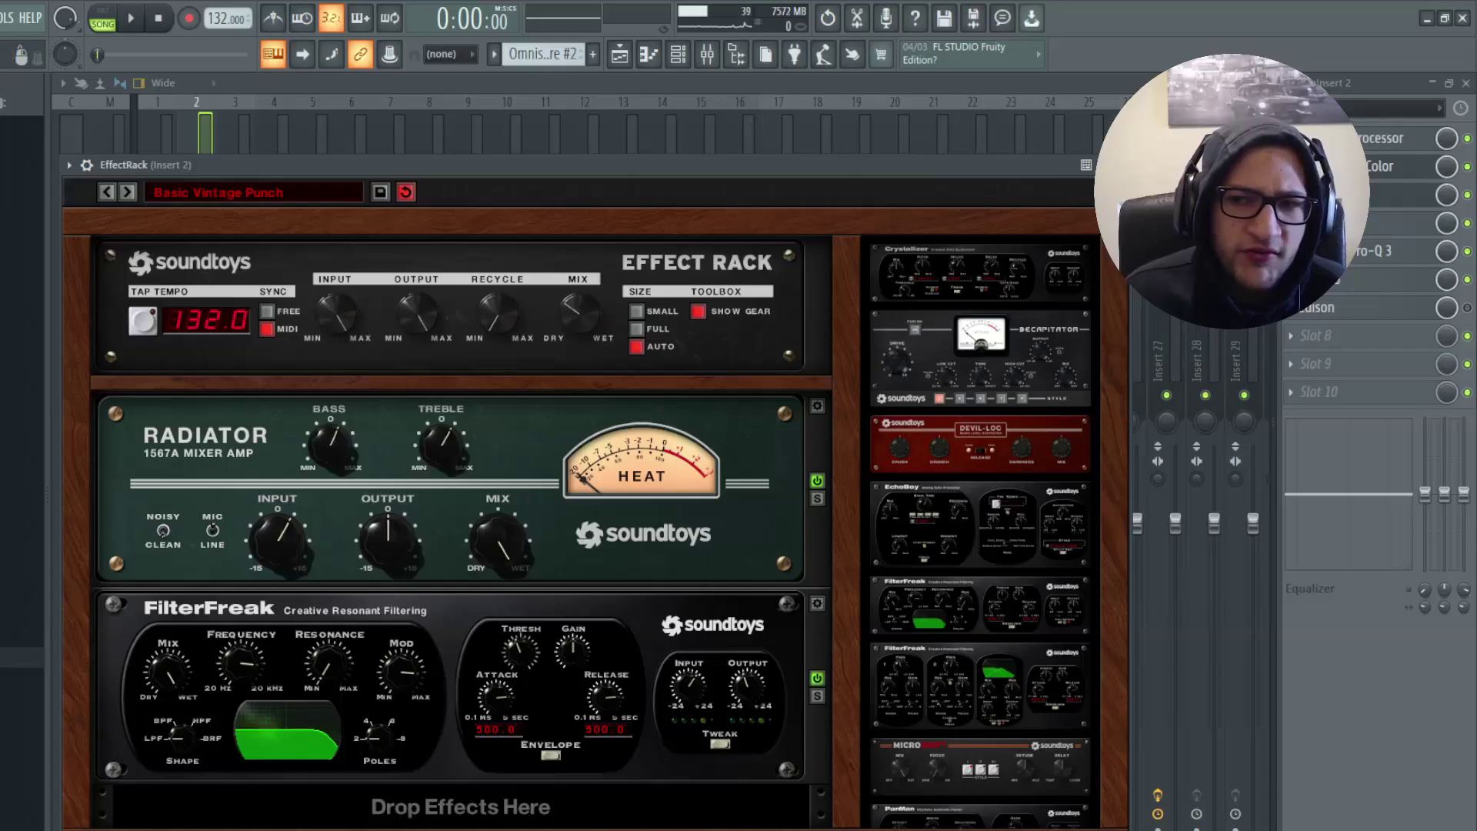
{"action": "left_click", "coordinate": [1377, 251]}
{"action": "left_click", "coordinate": [1341, 252]}
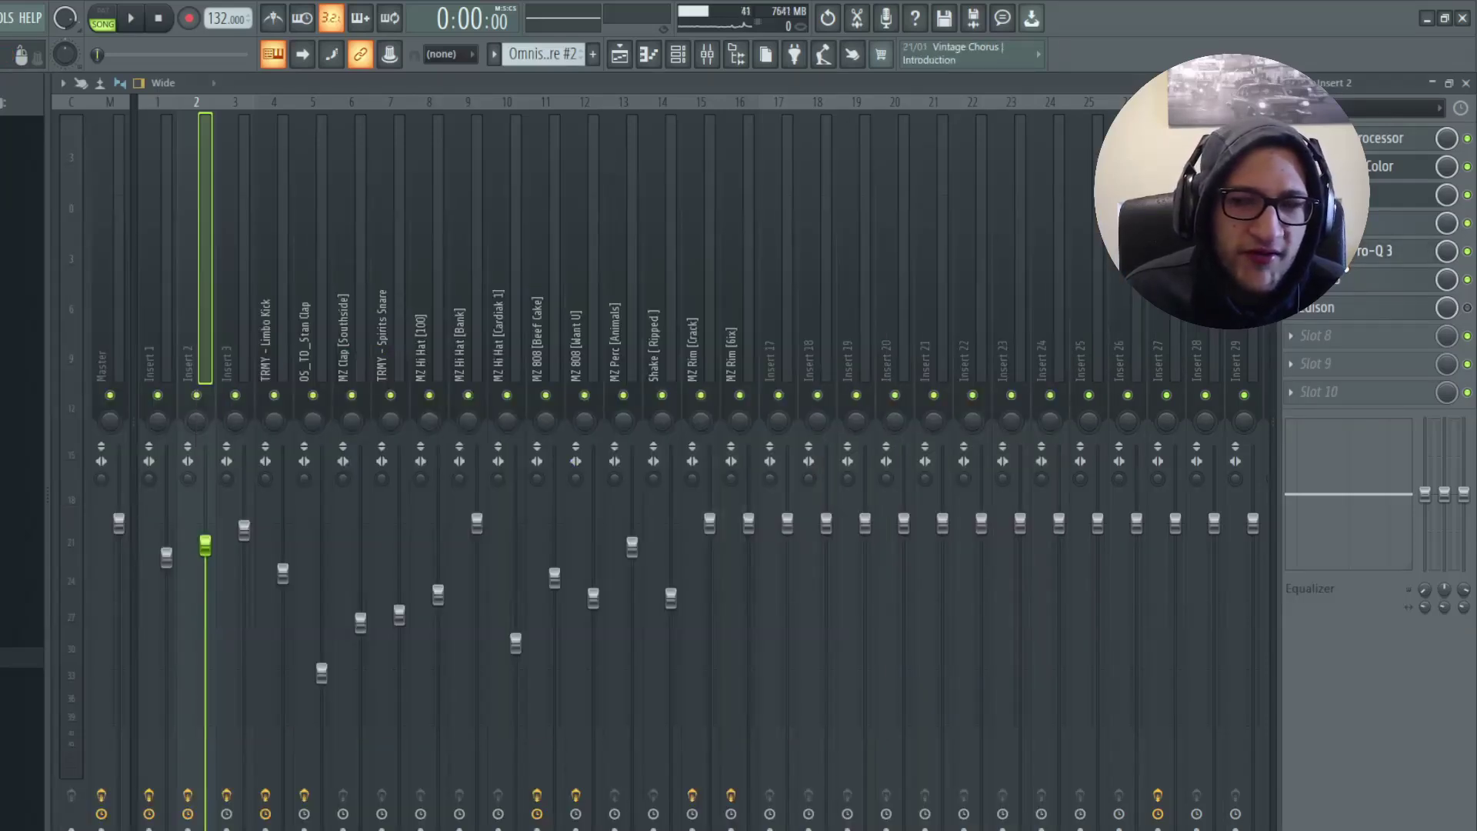
Open the HalfTime effect on Insert 2 and show its Mix automation clips in the playlist
{"action": "left_click", "coordinate": [1346, 223]}
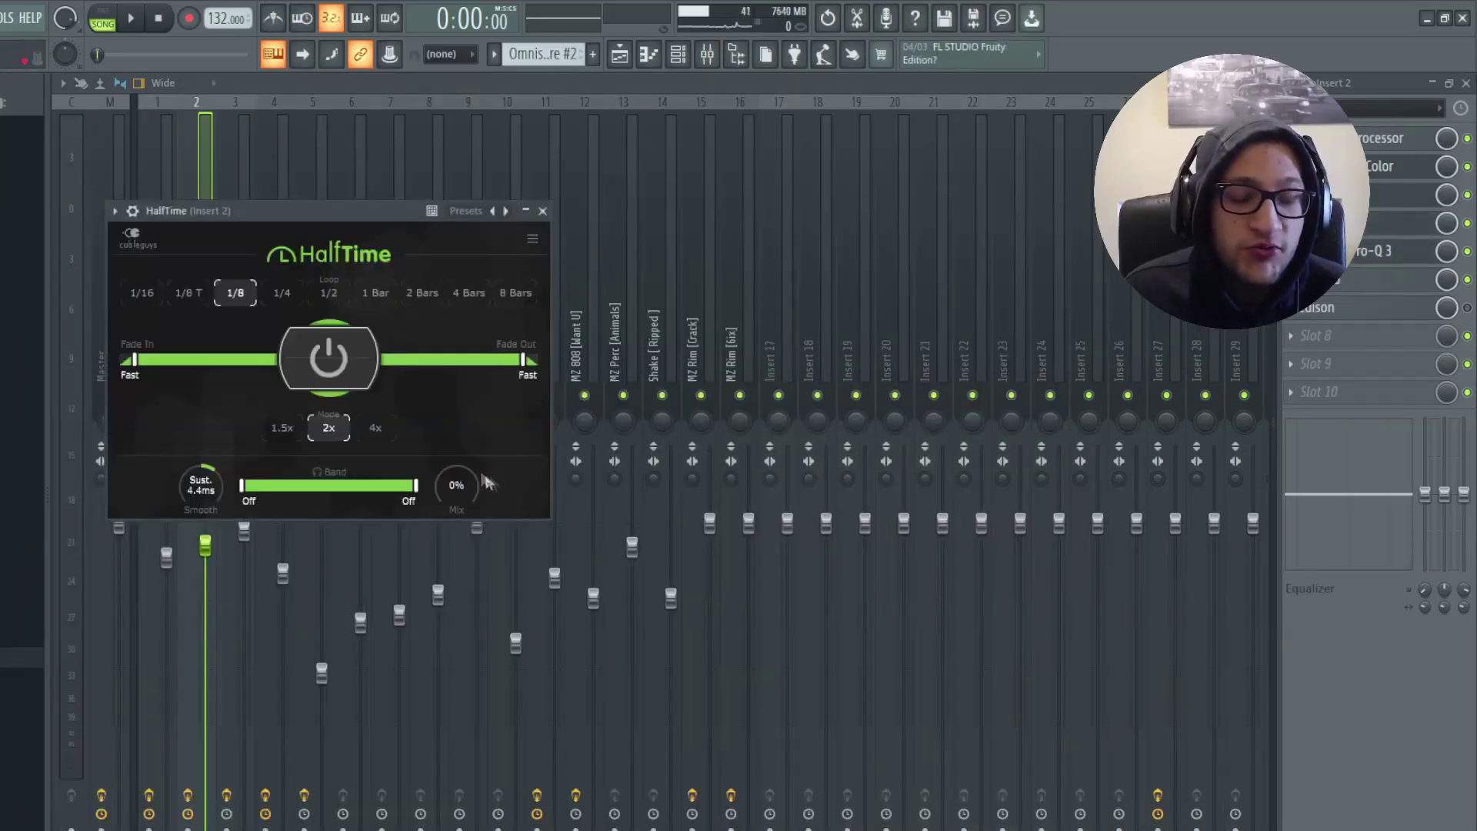
{"action": "left_click", "coordinate": [615, 65]}
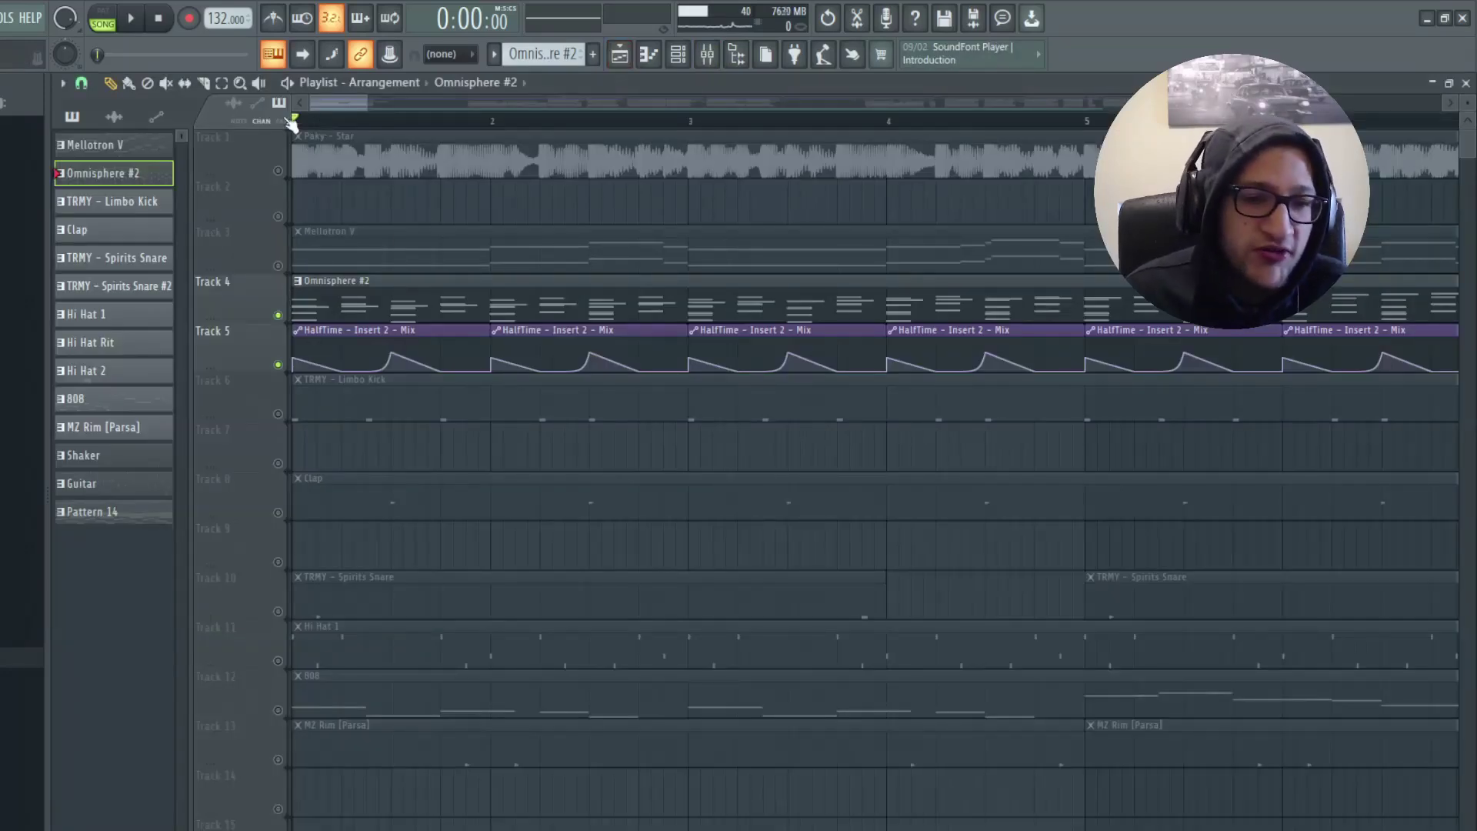
Play the Omnisphere #2 pattern with its HalfTime automation and inspect the sixth effect slot on mixer Insert 2
{"action": "key", "text": "space"}
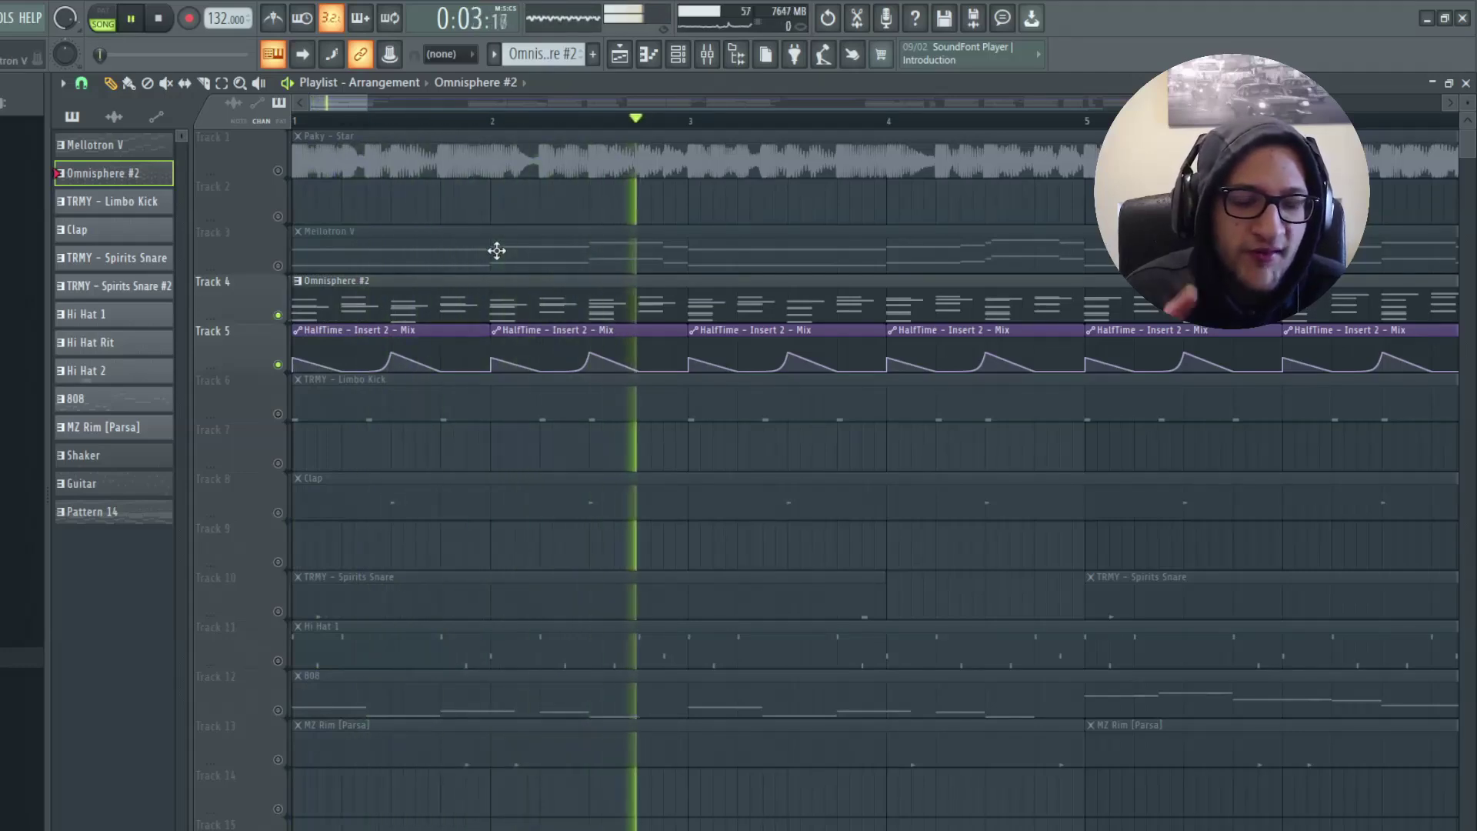
{"action": "left_click", "coordinate": [707, 55]}
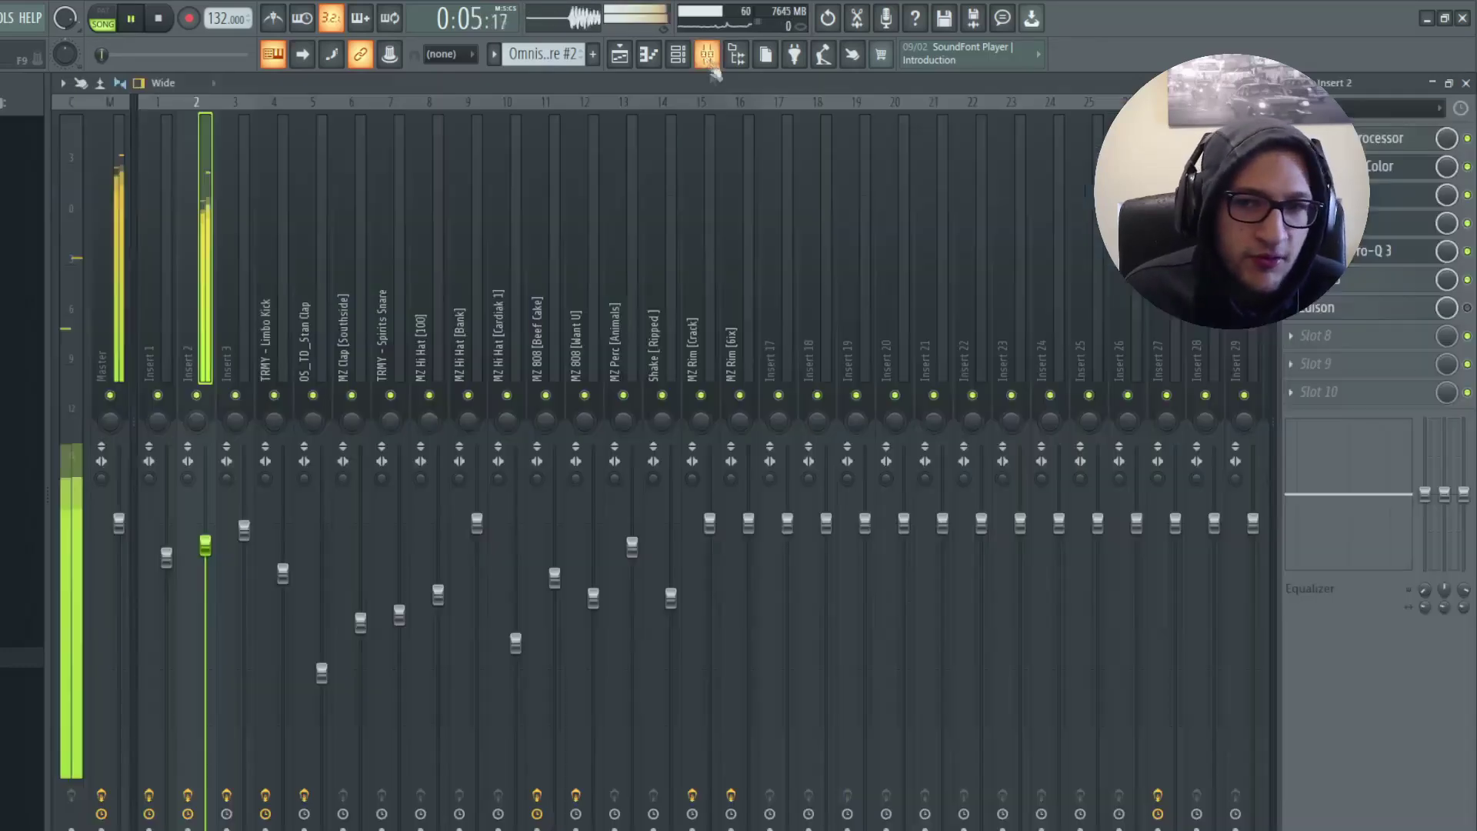
{"action": "left_click", "coordinate": [1320, 279]}
{"action": "left_click", "coordinate": [228, 290]}
{"action": "left_click", "coordinate": [542, 210]}
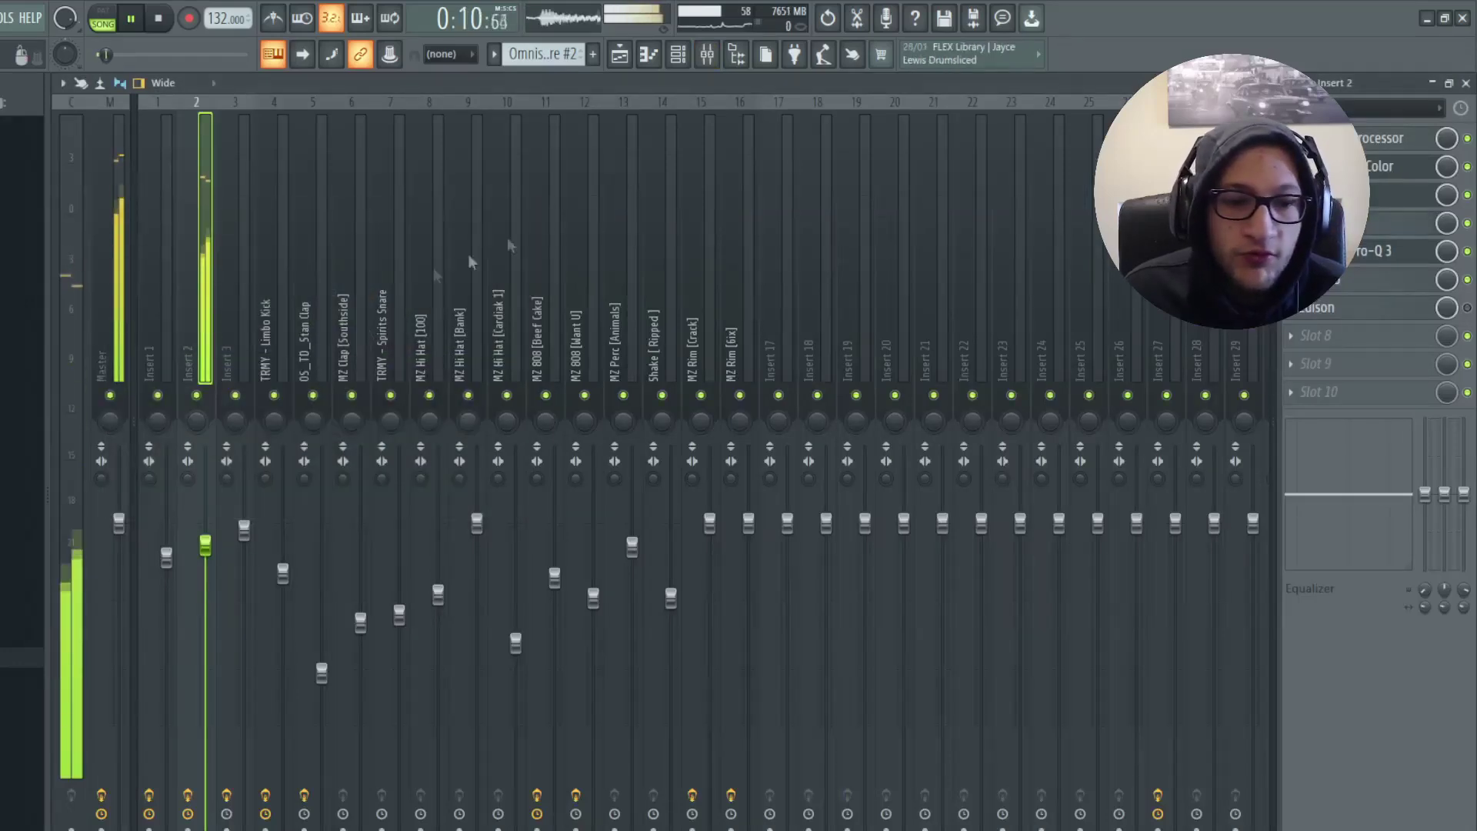
{"action": "key", "text": "space"}
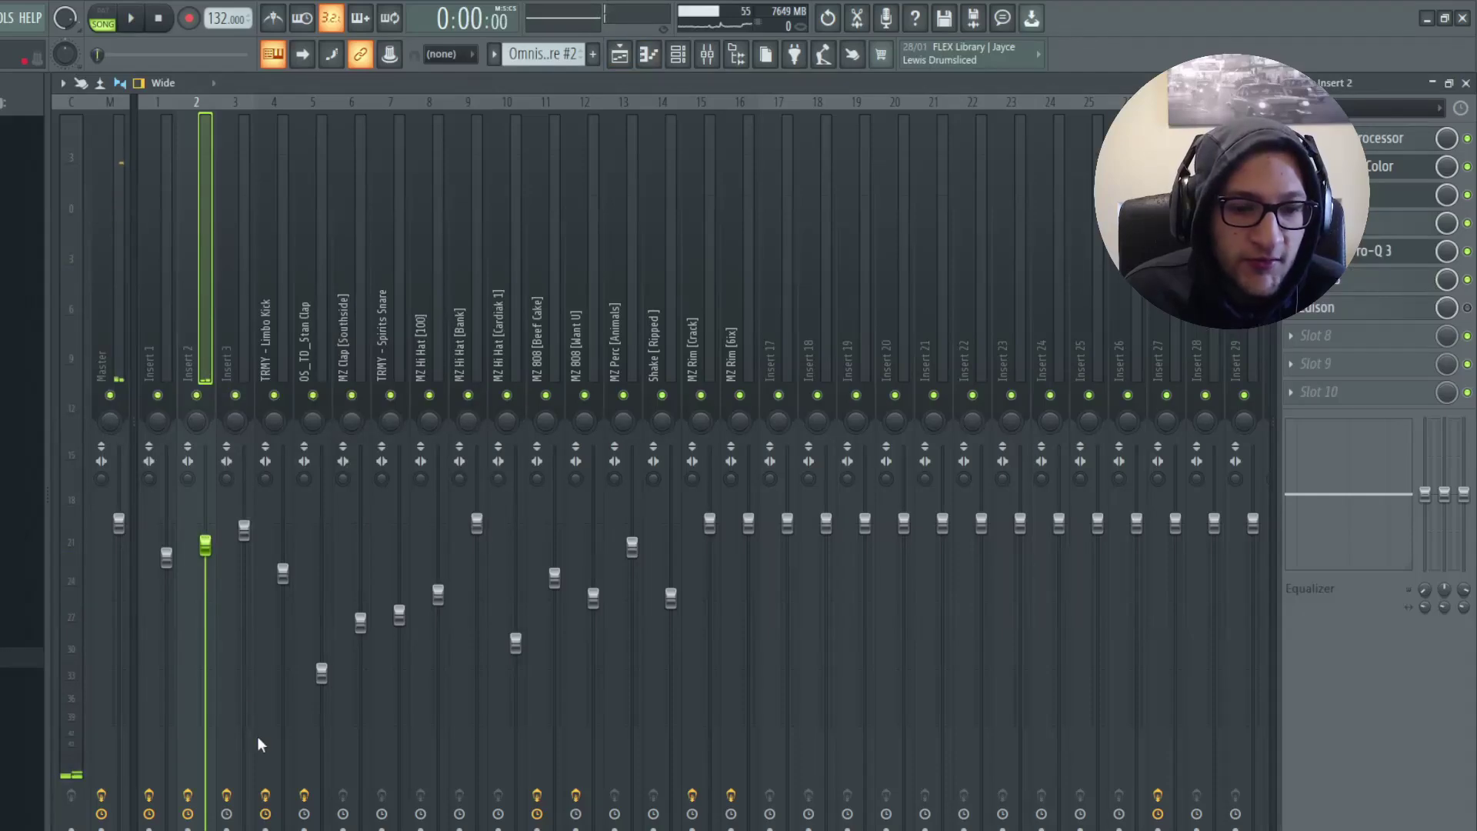
Open the star slicer channel on Insert 27, examine its Fruity Slicer settings and slice notes, and close the plugin window
{"action": "left_click", "coordinate": [620, 54]}
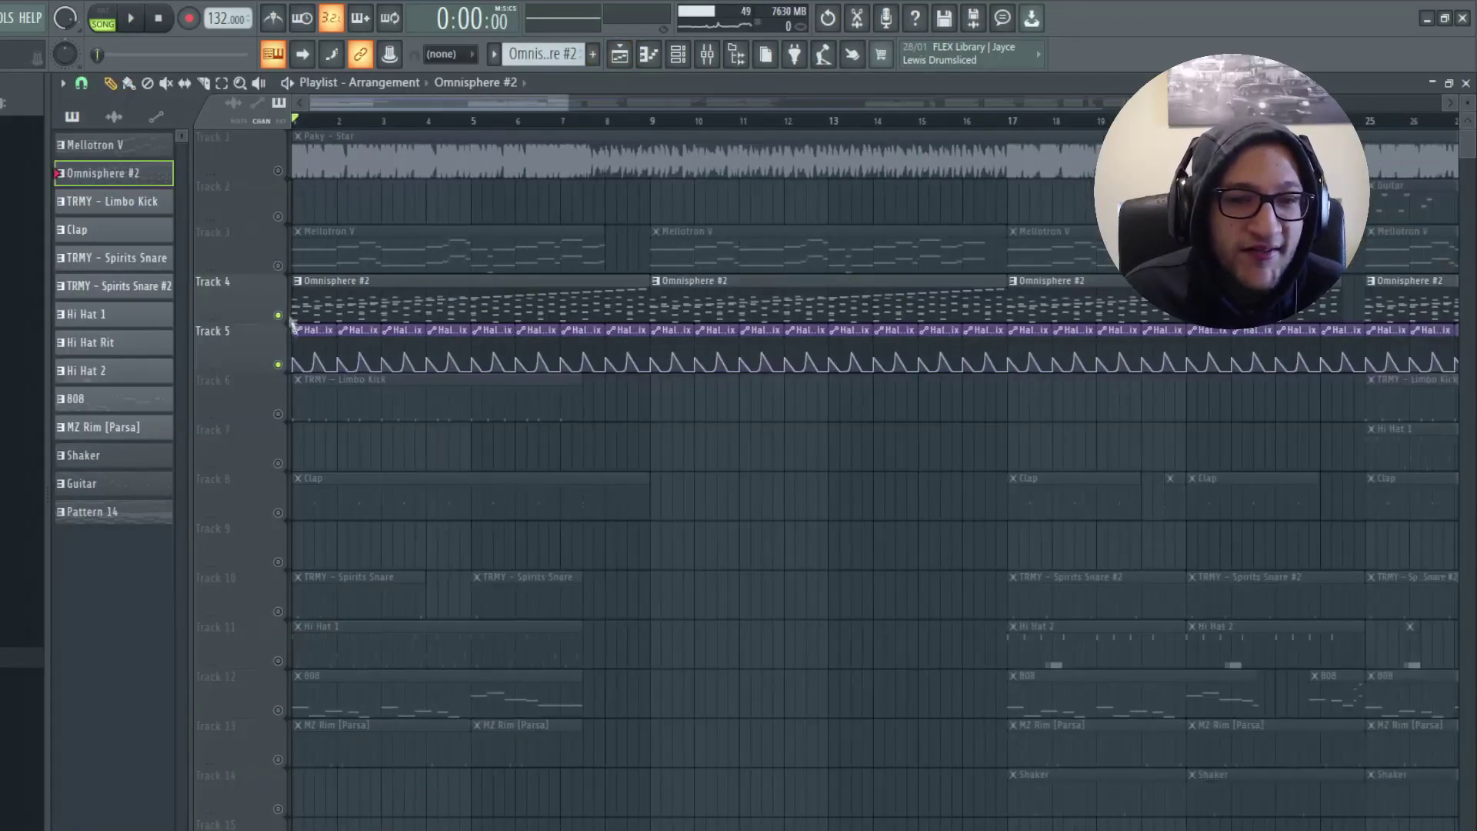
{"action": "left_click", "coordinate": [678, 53]}
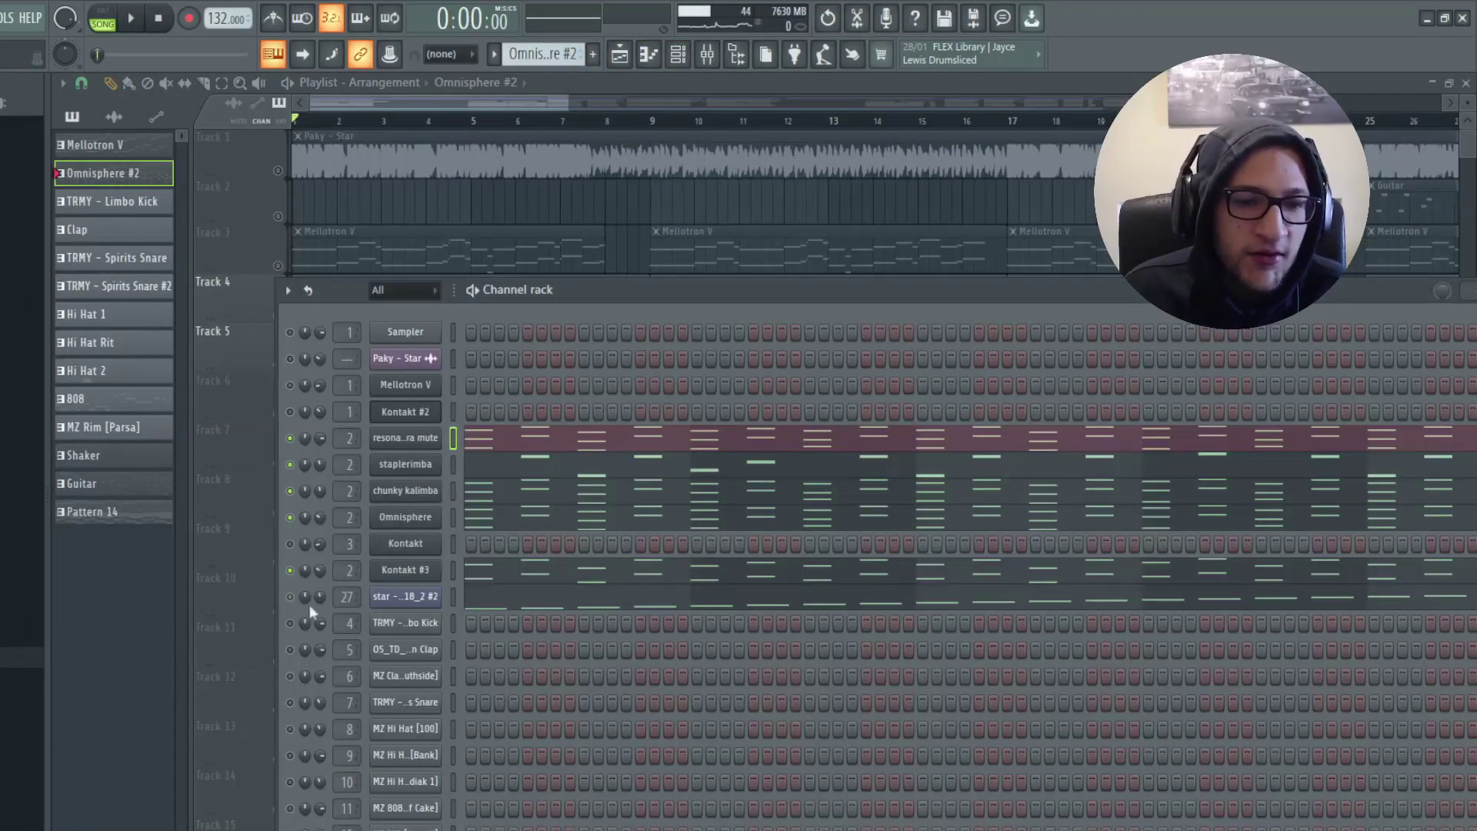
{"action": "left_click", "coordinate": [400, 597]}
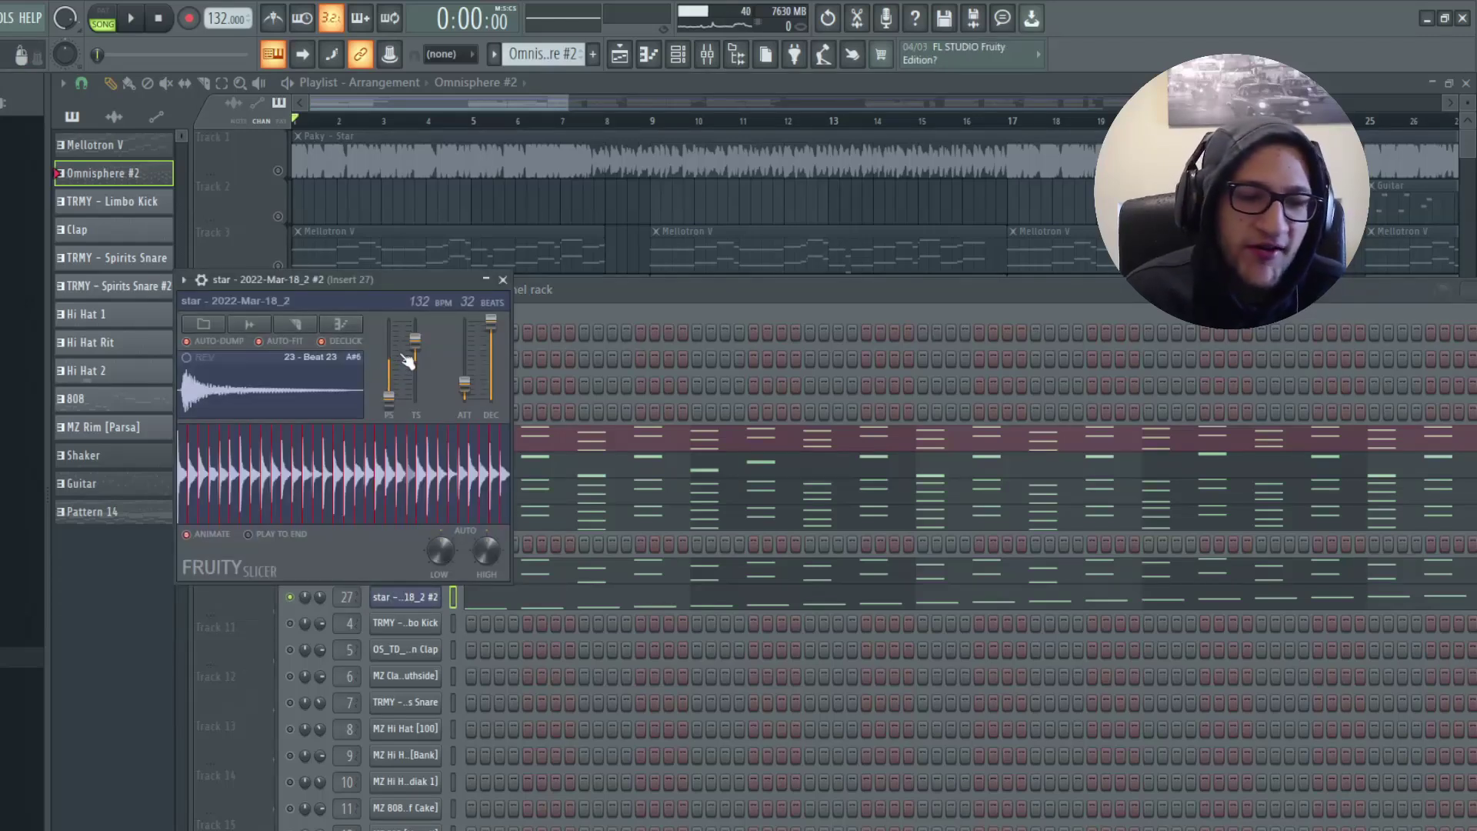
{"action": "left_click", "coordinate": [502, 280]}
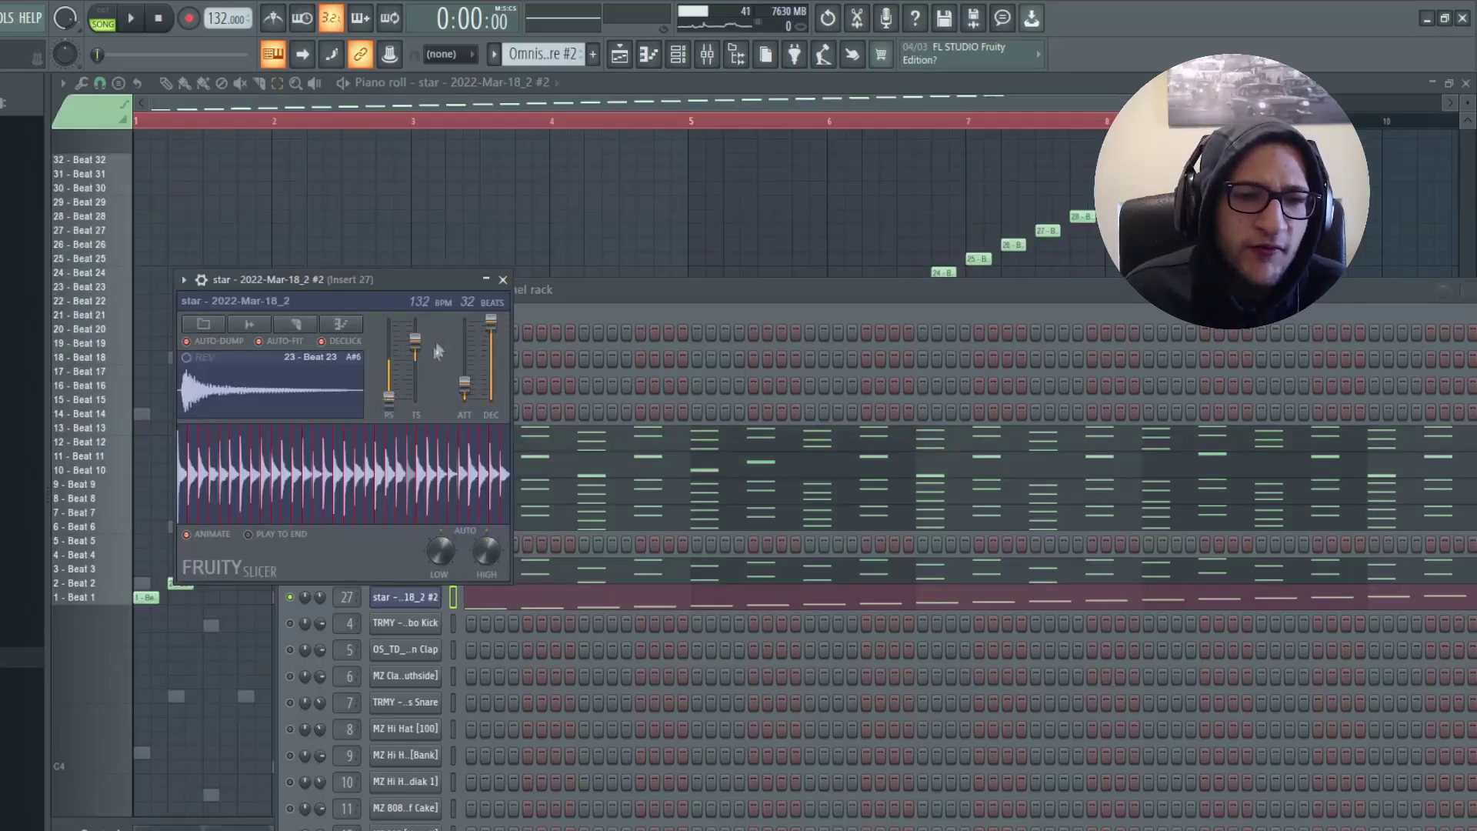
{"action": "left_click", "coordinate": [502, 280]}
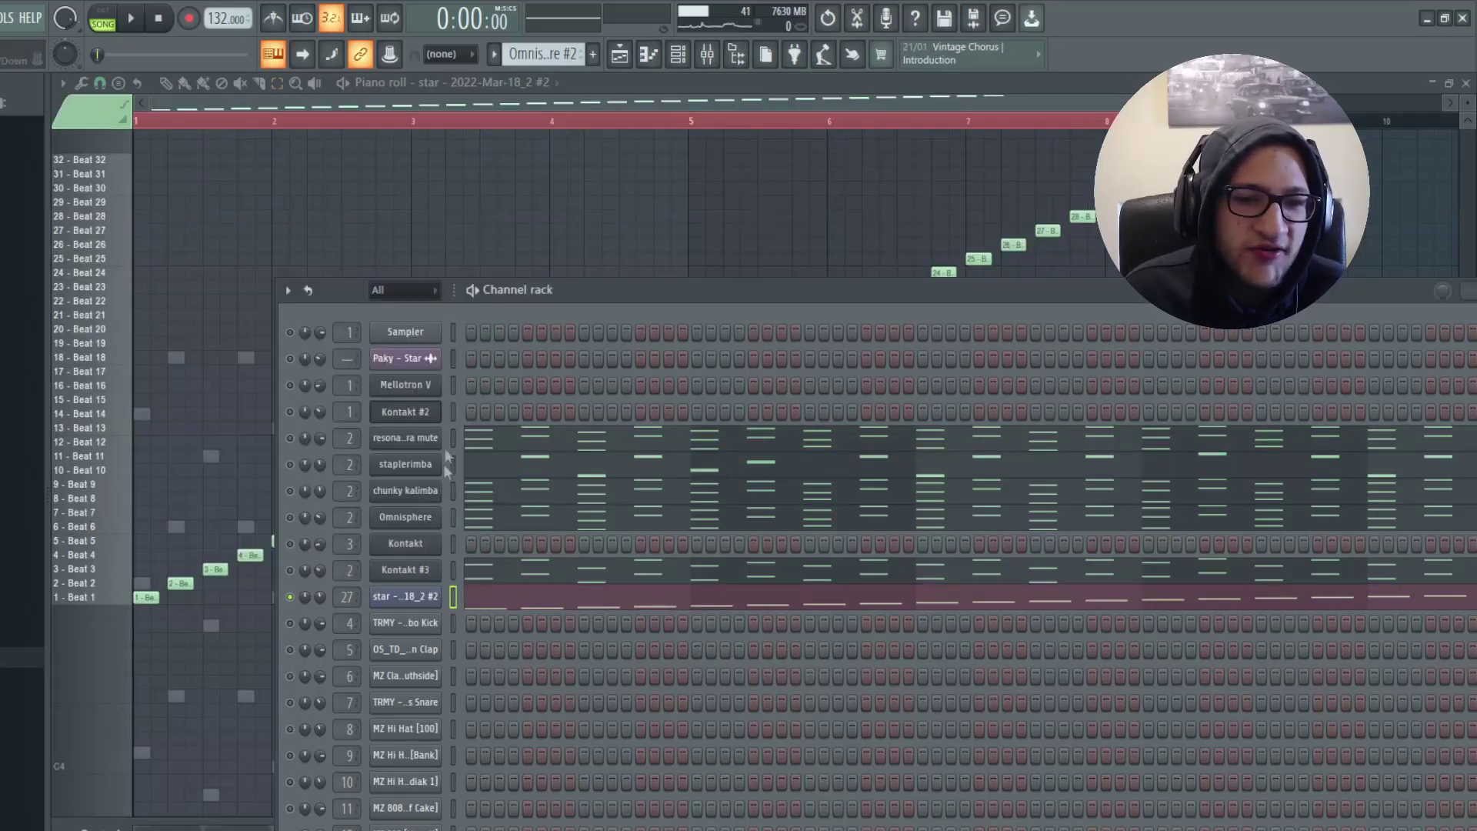
Inspect Murda Melodies and Pro-Q 3 on Insert 27, comparing the sound with the low cut bypassed and active during playback
{"action": "key", "text": "F5"}
{"action": "left_click", "coordinate": [484, 604]}
{"action": "key", "text": "space"}
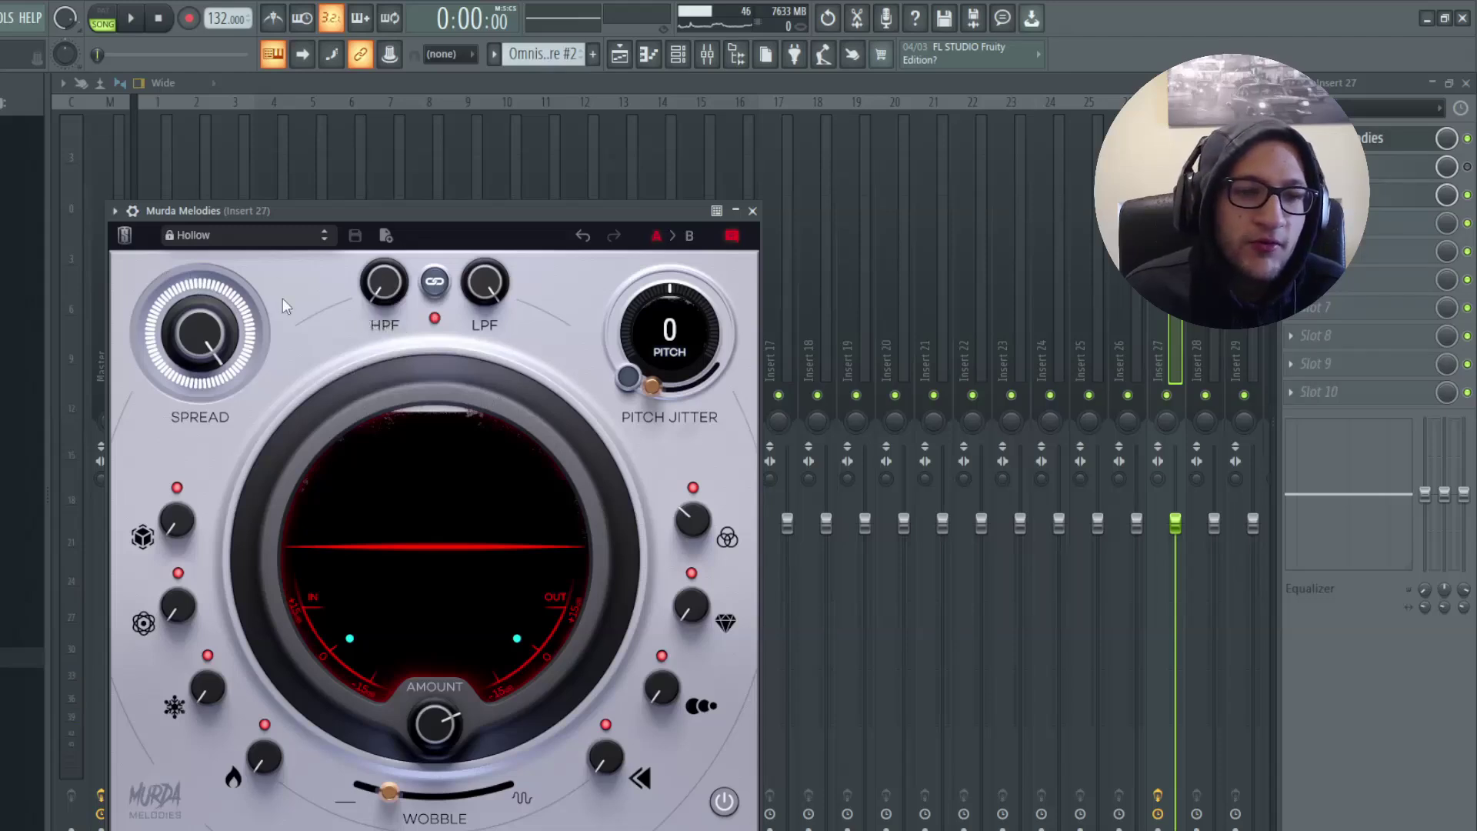
{"action": "left_click", "coordinate": [133, 25]}
{"action": "left_click", "coordinate": [1383, 198]}
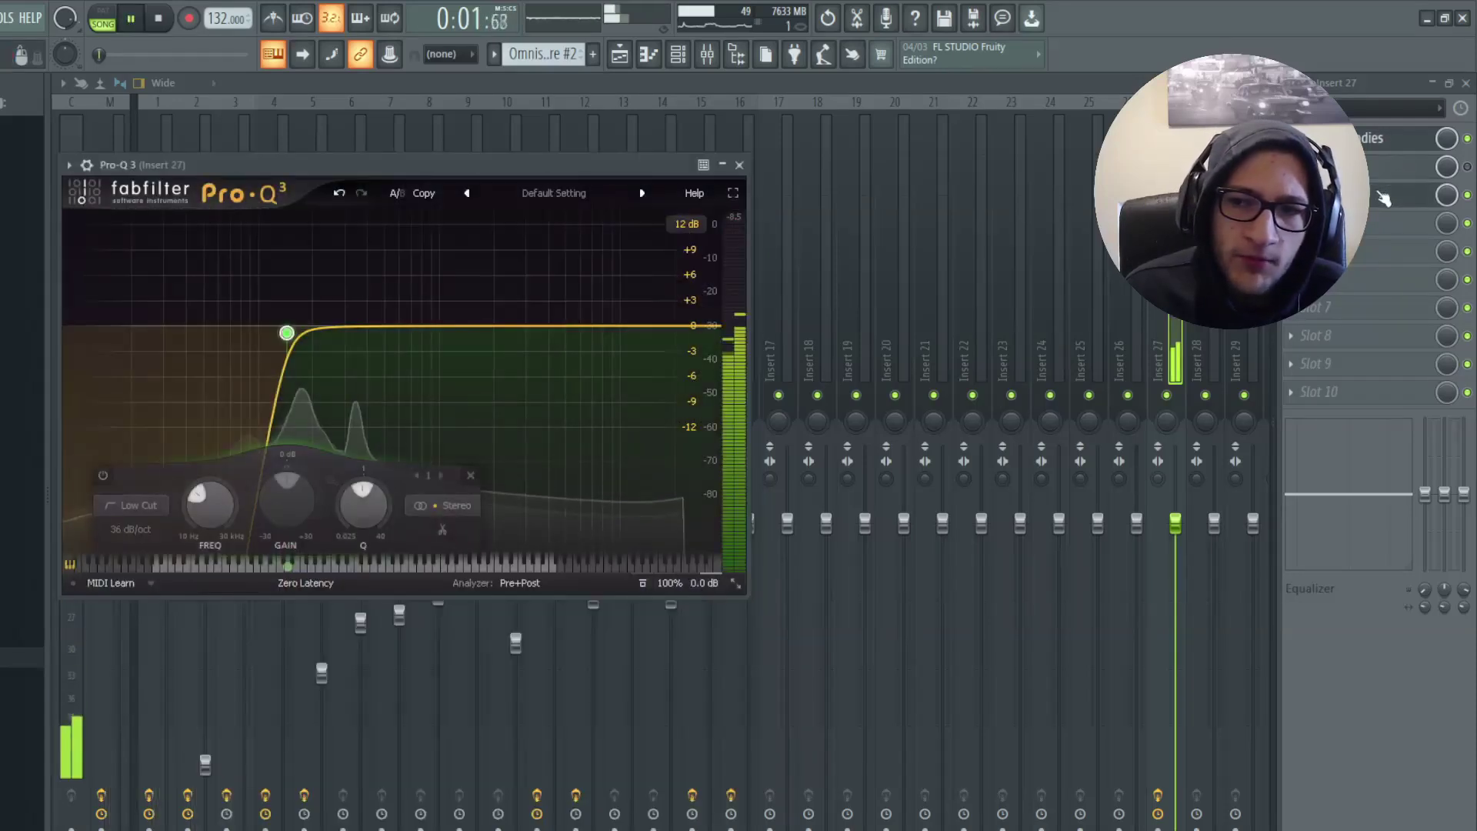
{"action": "mouse_move", "coordinate": [286, 332]}
{"action": "left_click", "coordinate": [243, 269]}
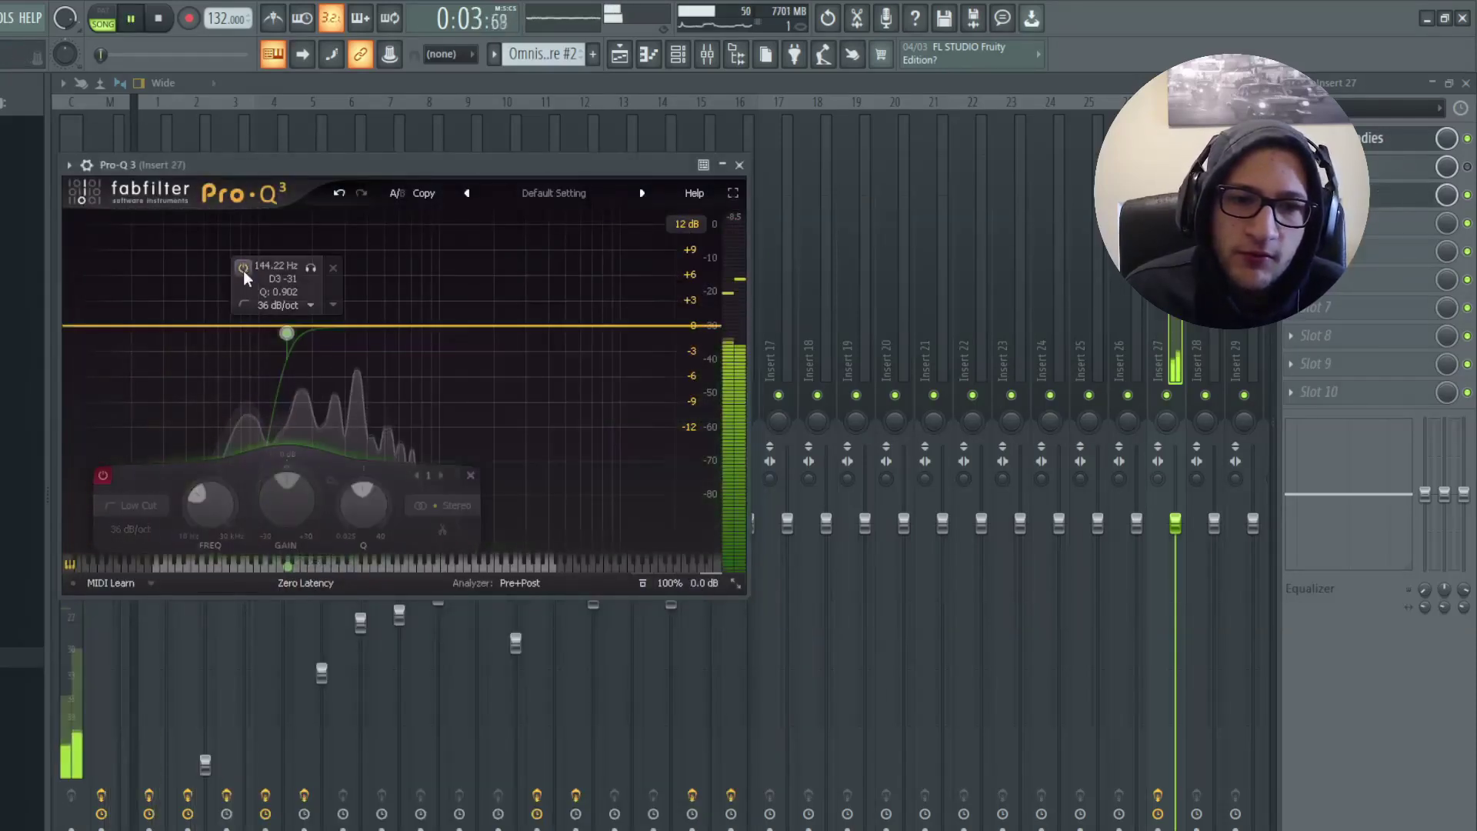
{"action": "left_click", "coordinate": [243, 268]}
Turn the pattern's other melody layers back on alongside the star slicer and return to the playlist
{"action": "left_click", "coordinate": [678, 54]}
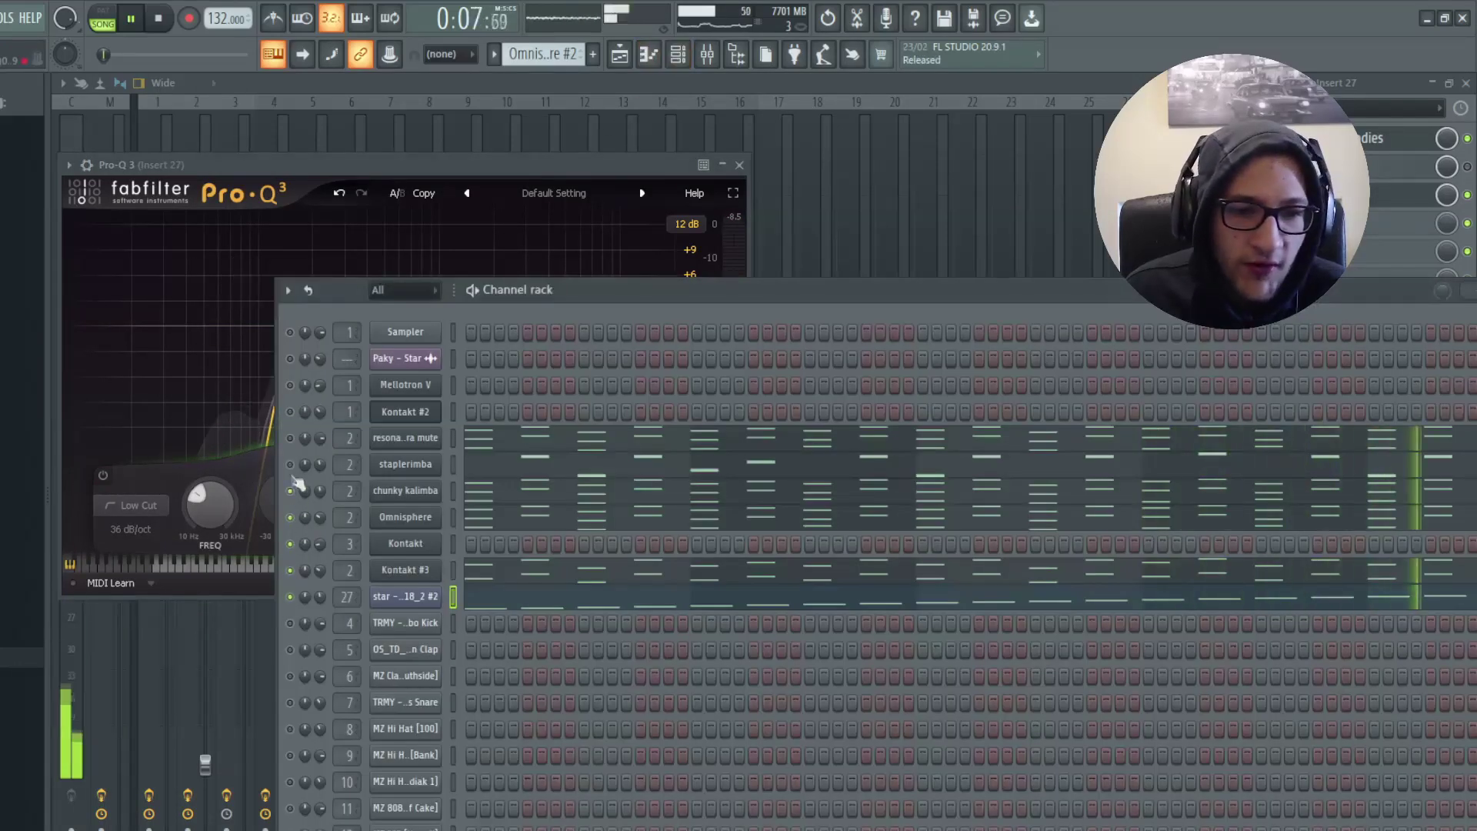
{"action": "left_click", "coordinate": [1060, 196]}
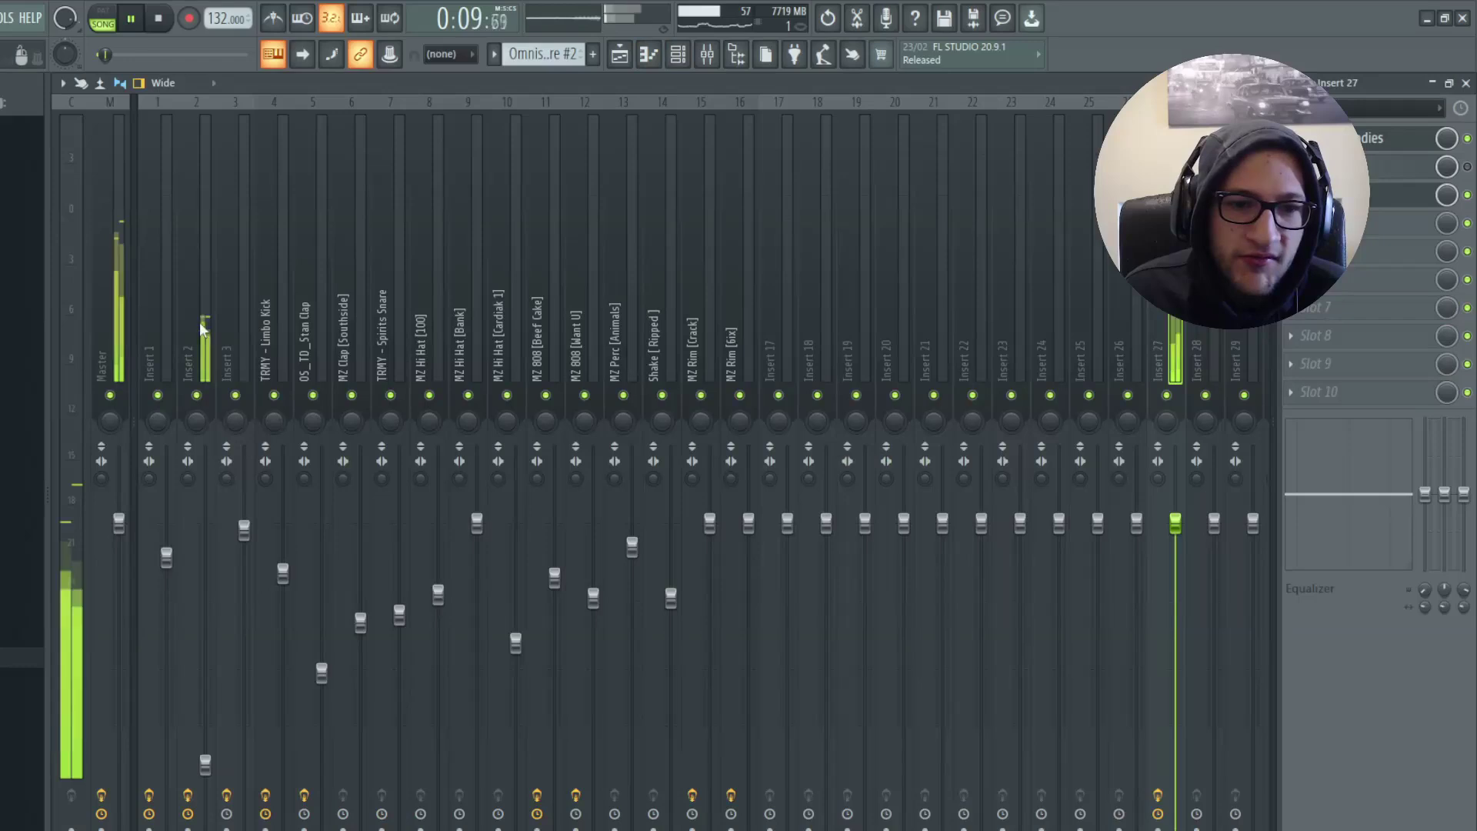
{"action": "key", "text": "F5"}
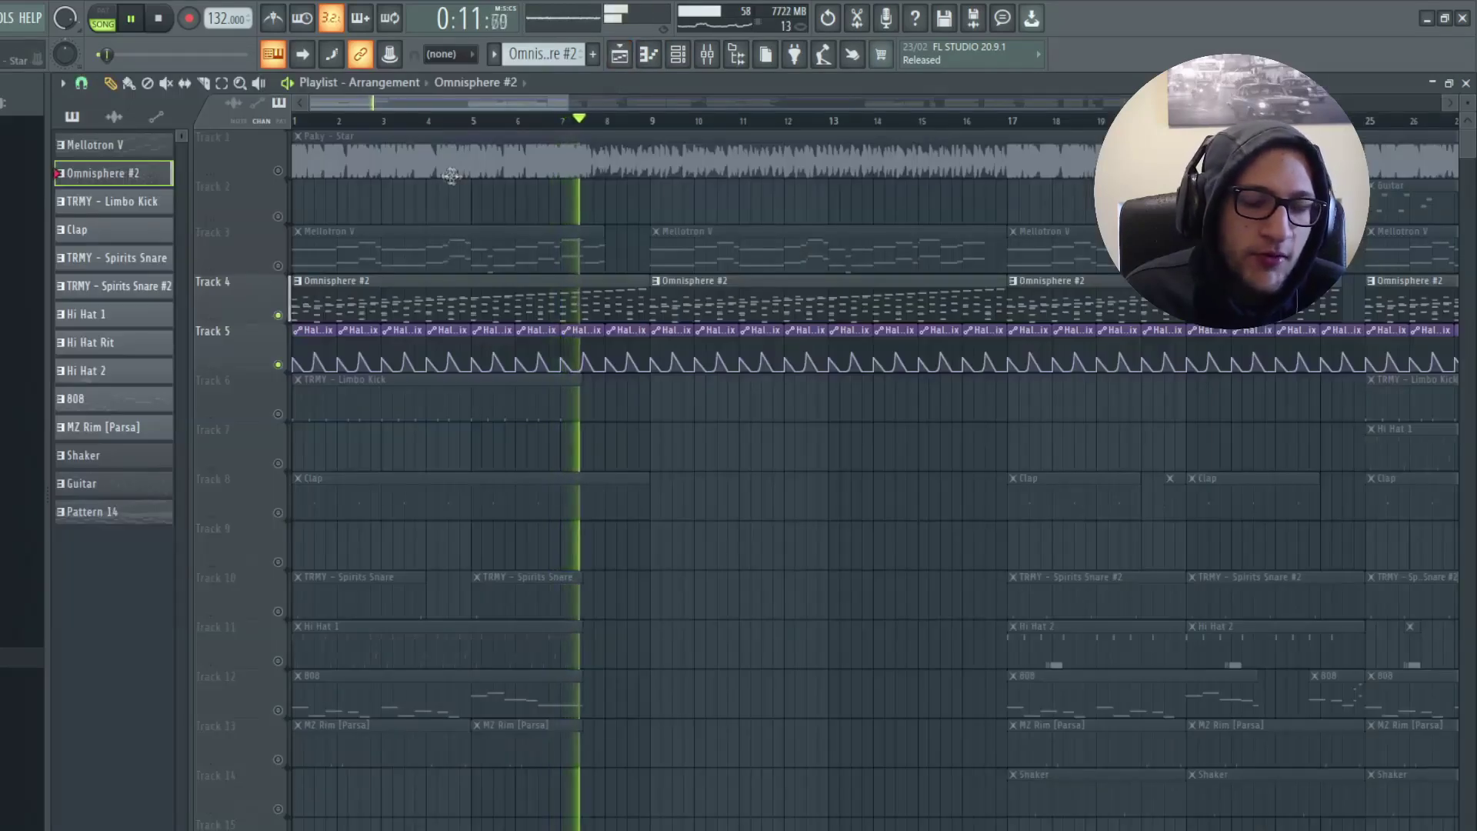
{"action": "double_click", "coordinate": [674, 328]}
{"action": "key", "text": "space"}
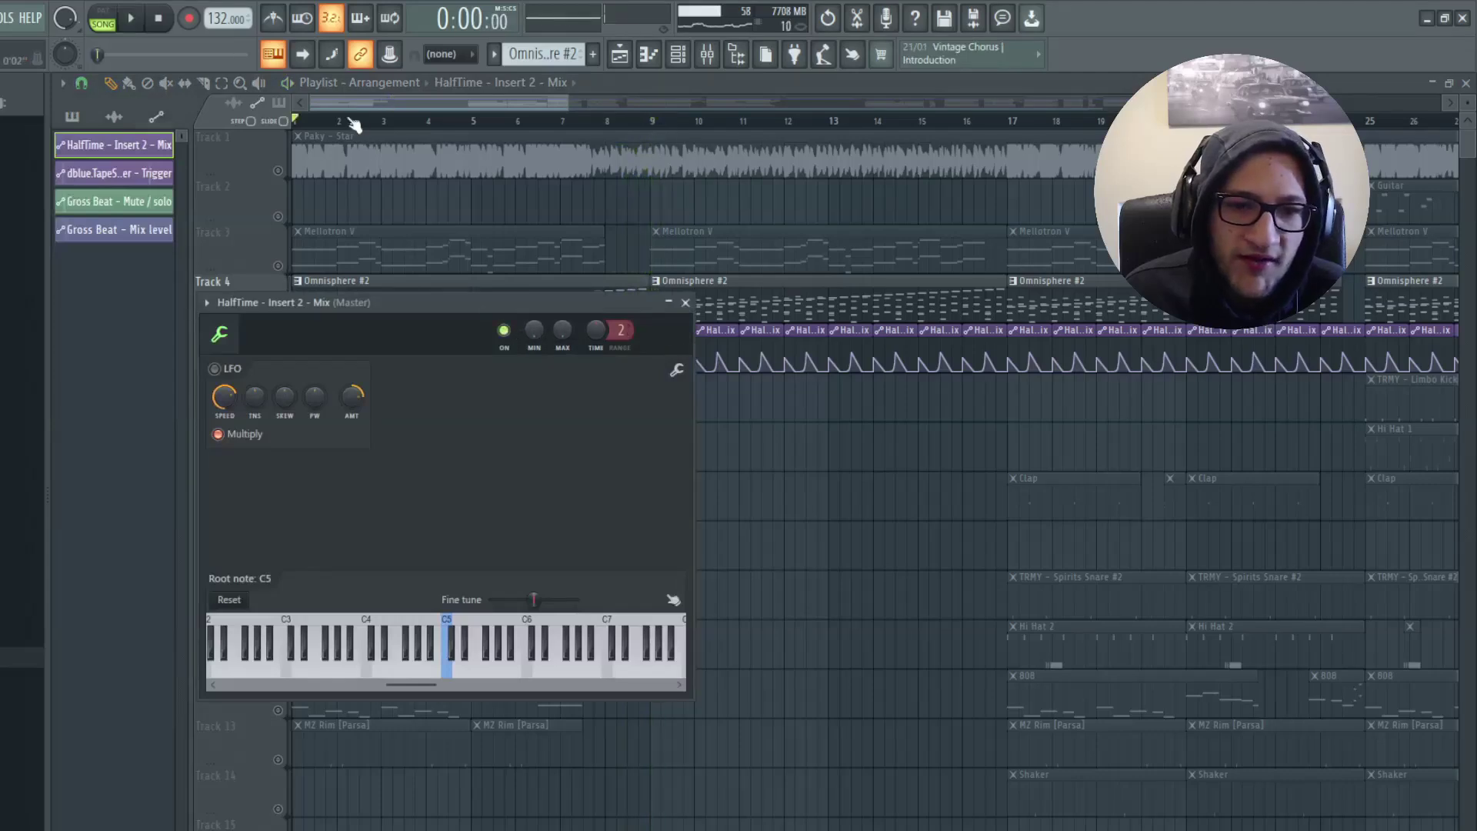
{"action": "key", "text": "Escape"}
Play the combined Omnisphere #2 layers from the start and check Insert 2 in the mixer
{"action": "key", "text": "space"}
{"action": "left_click", "coordinate": [706, 54]}
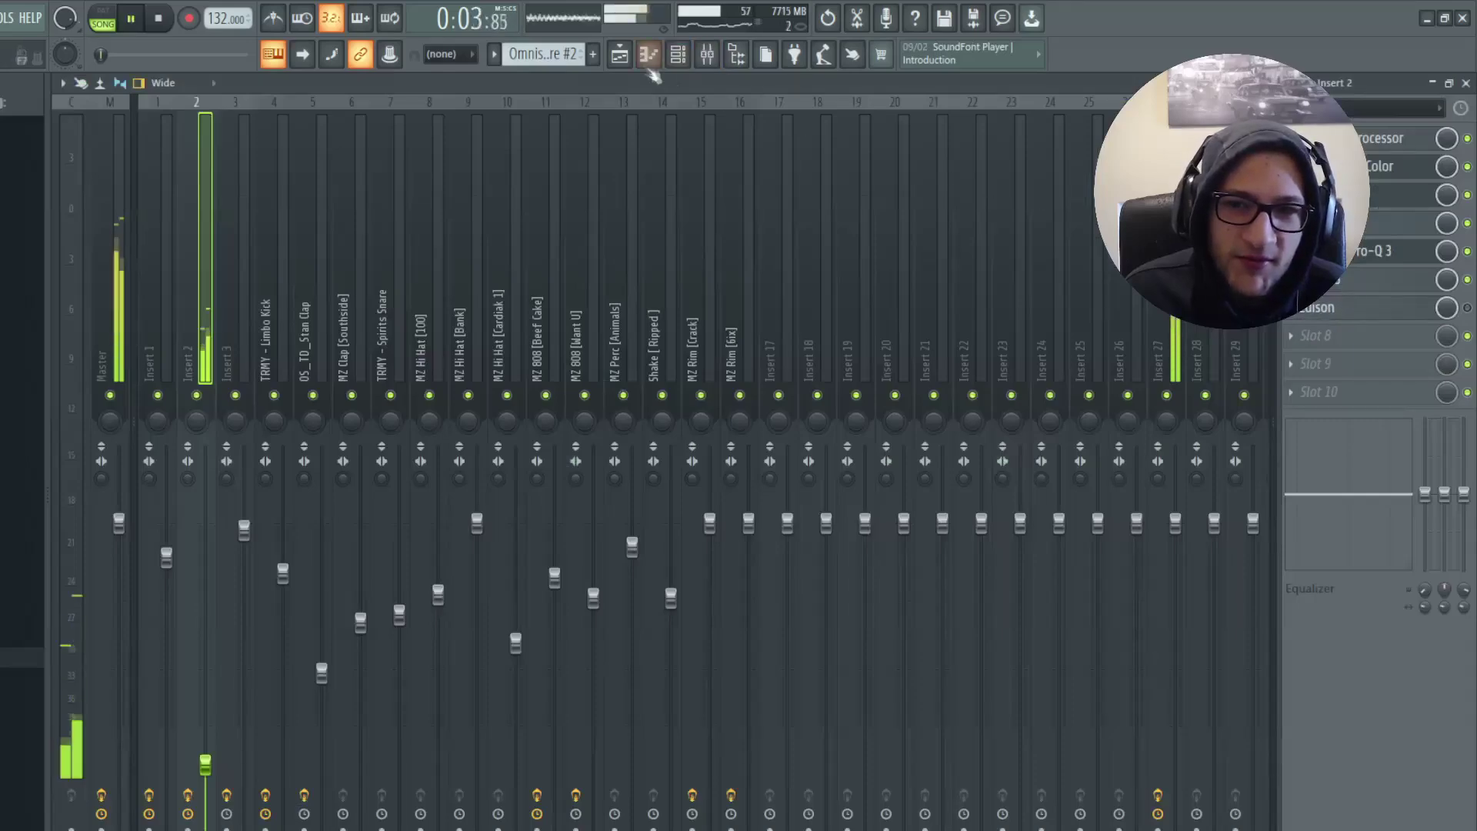
{"action": "left_click", "coordinate": [619, 55]}
{"action": "left_click", "coordinate": [678, 54]}
{"action": "left_click", "coordinate": [678, 55]}
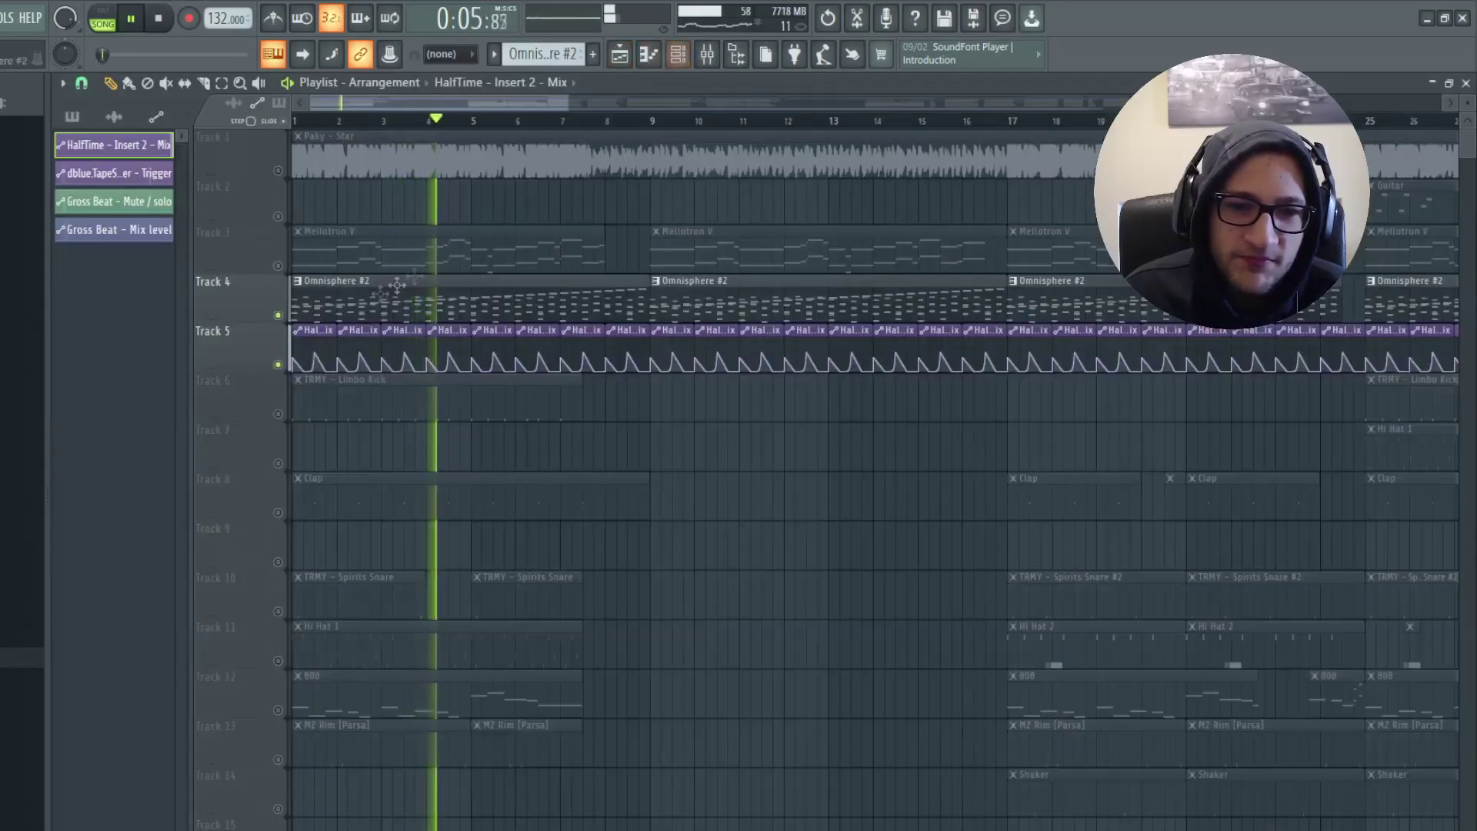
Unmute the Mellotron V playlist track alongside Omnisphere #2 and play the melody layers together
{"action": "key", "text": "space"}
{"action": "key", "text": "F6"}
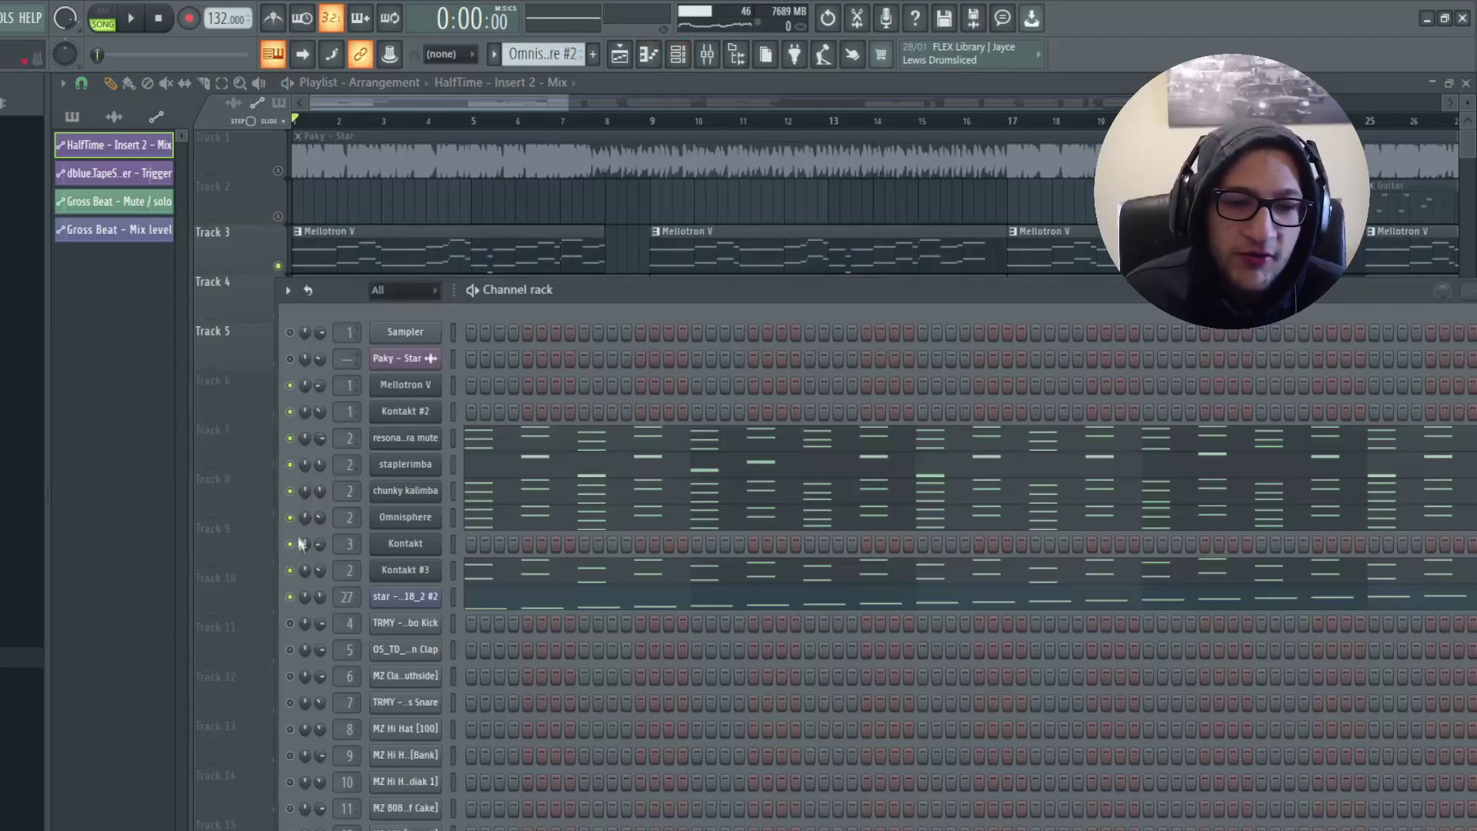
{"action": "key", "text": "F6"}
{"action": "key", "text": "space"}
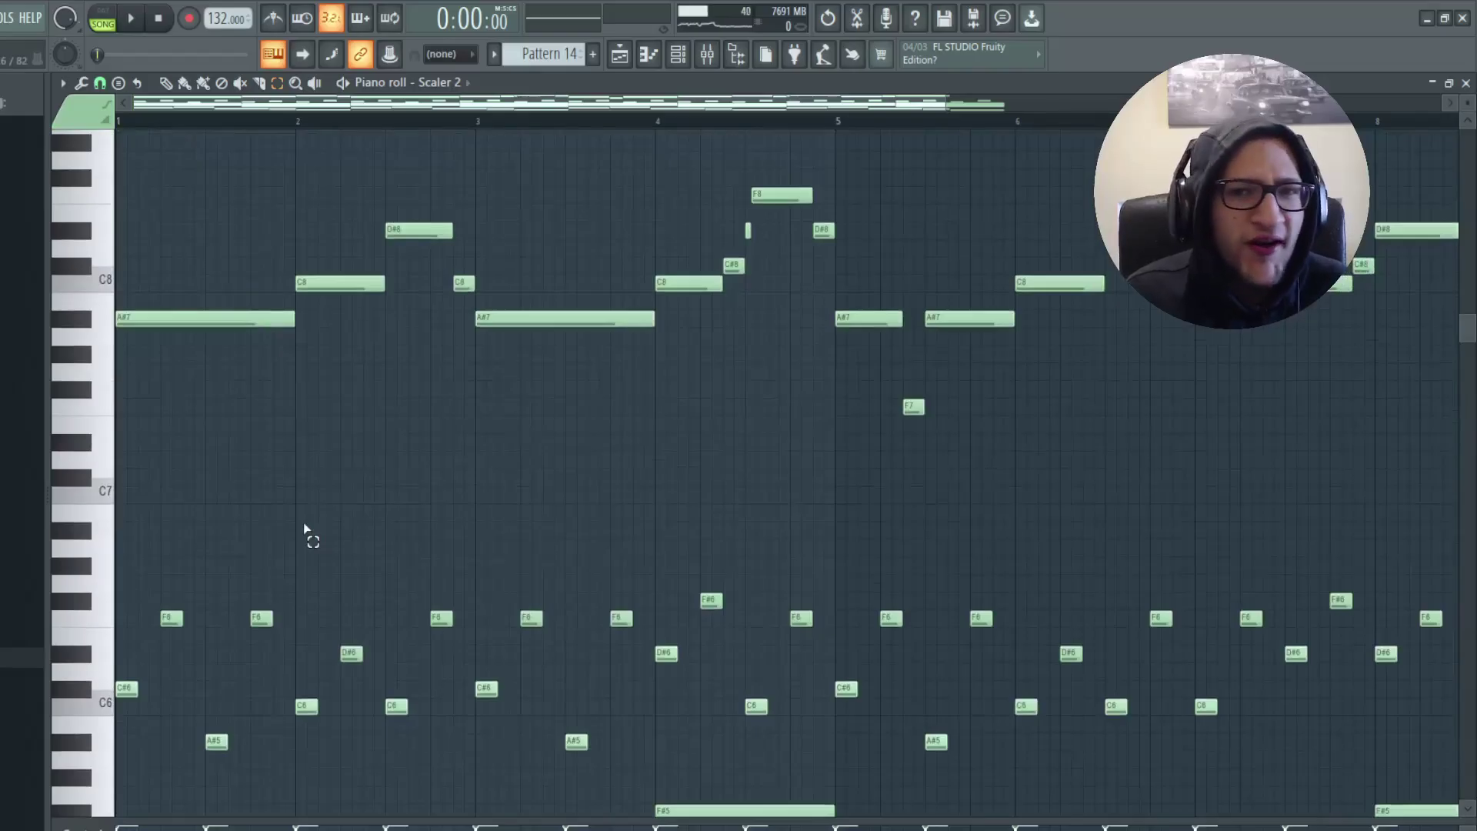
Examine the chord progression in Pattern 14's Scaler 2 piano roll, highlighting the notes of the fourth bar's chord
{"action": "scroll", "coordinate": [304, 529], "scroll_direction": "down", "scroll_amount": 10}
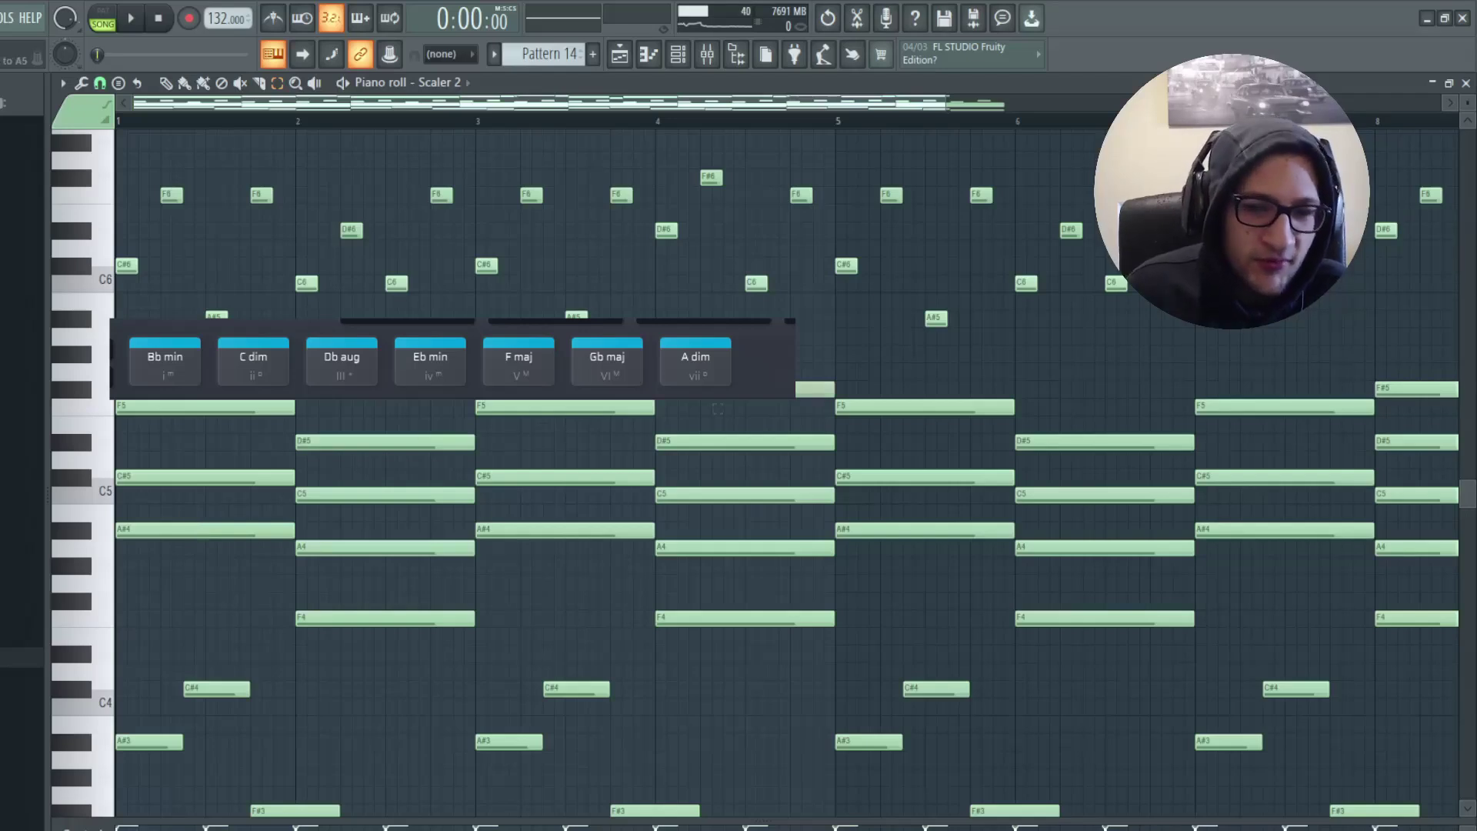
{"action": "left_click_drag", "start_coordinate": [698, 592], "coordinate": [730, 691]}
{"action": "left_click_drag", "start_coordinate": [732, 689], "coordinate": [701, 428]}
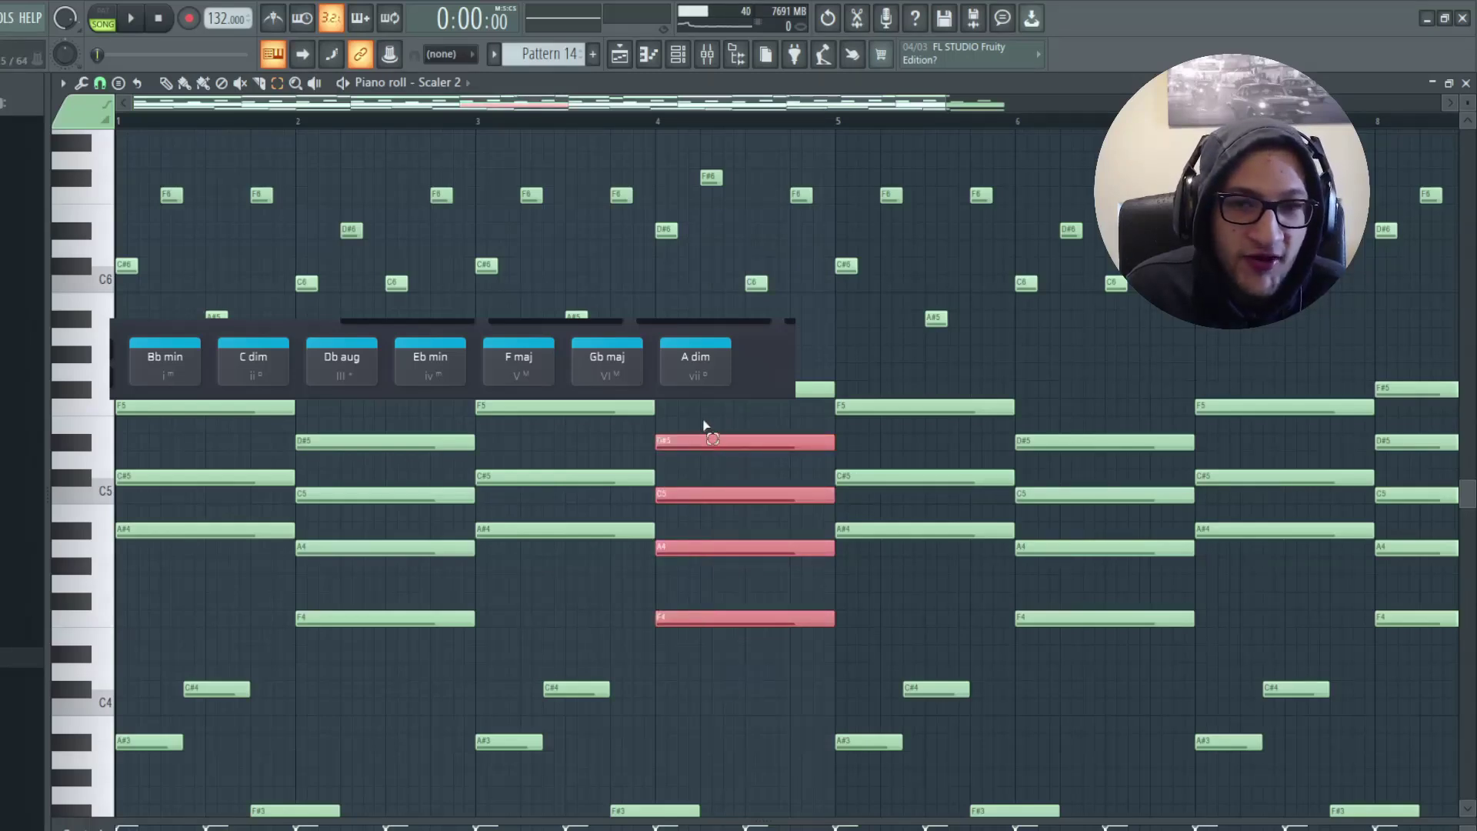
{"action": "left_click_drag", "start_coordinate": [673, 483], "coordinate": [687, 564]}
{"action": "left_click_drag", "start_coordinate": [742, 678], "coordinate": [723, 631]}
Highlight the chords of the first two bars and the short arpeggio notes above the chords to compare them
{"action": "left_click_drag", "start_coordinate": [203, 384], "coordinate": [320, 639]}
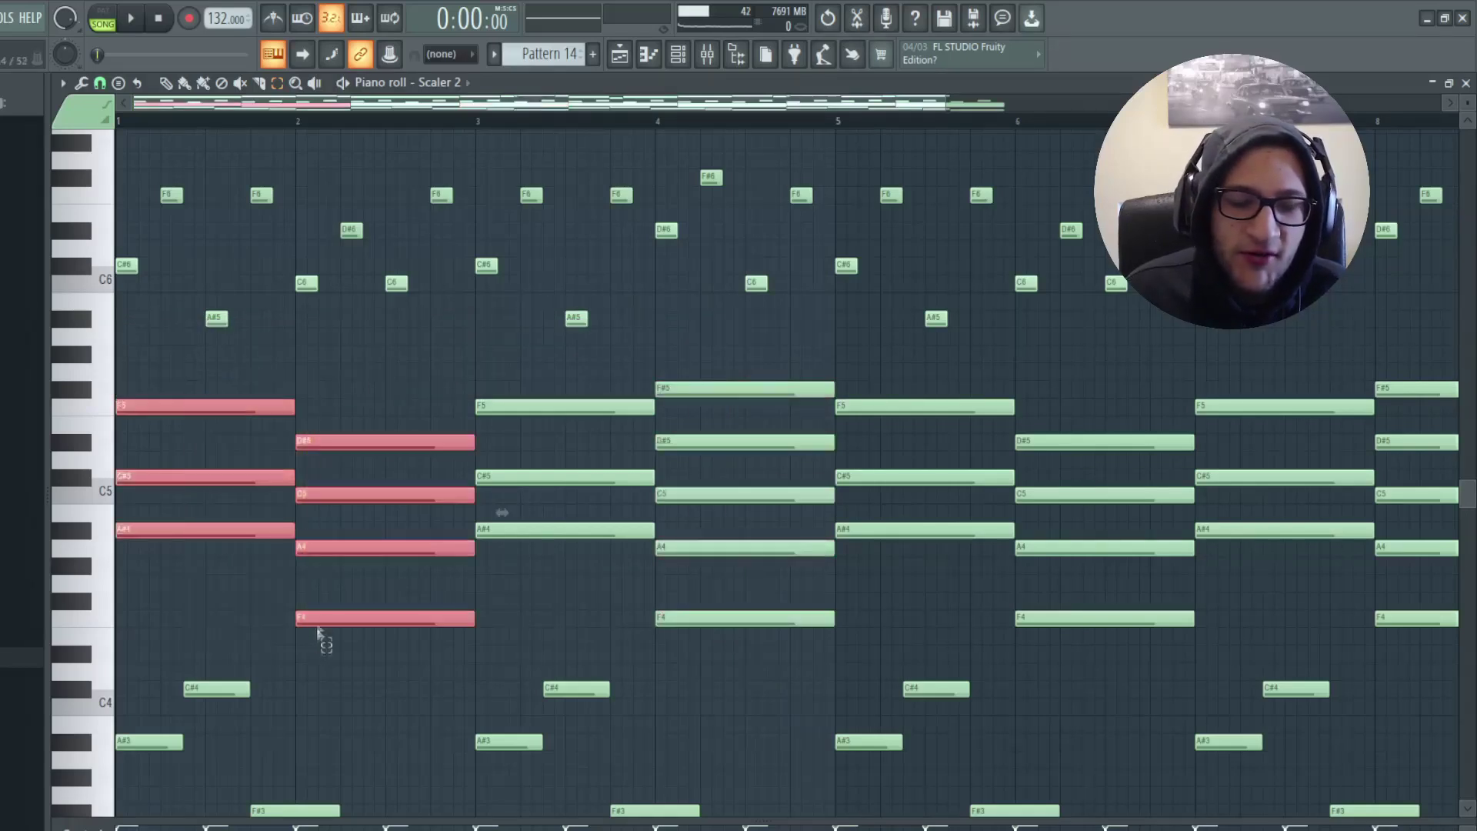
{"action": "left_click_drag", "start_coordinate": [266, 596], "coordinate": [235, 390]}
{"action": "left_click_drag", "start_coordinate": [377, 382], "coordinate": [455, 625]}
{"action": "left_click_drag", "start_coordinate": [545, 593], "coordinate": [565, 389]}
{"action": "left_click_drag", "start_coordinate": [737, 348], "coordinate": [429, 587]}
{"action": "left_click_drag", "start_coordinate": [138, 379], "coordinate": [434, 554]}
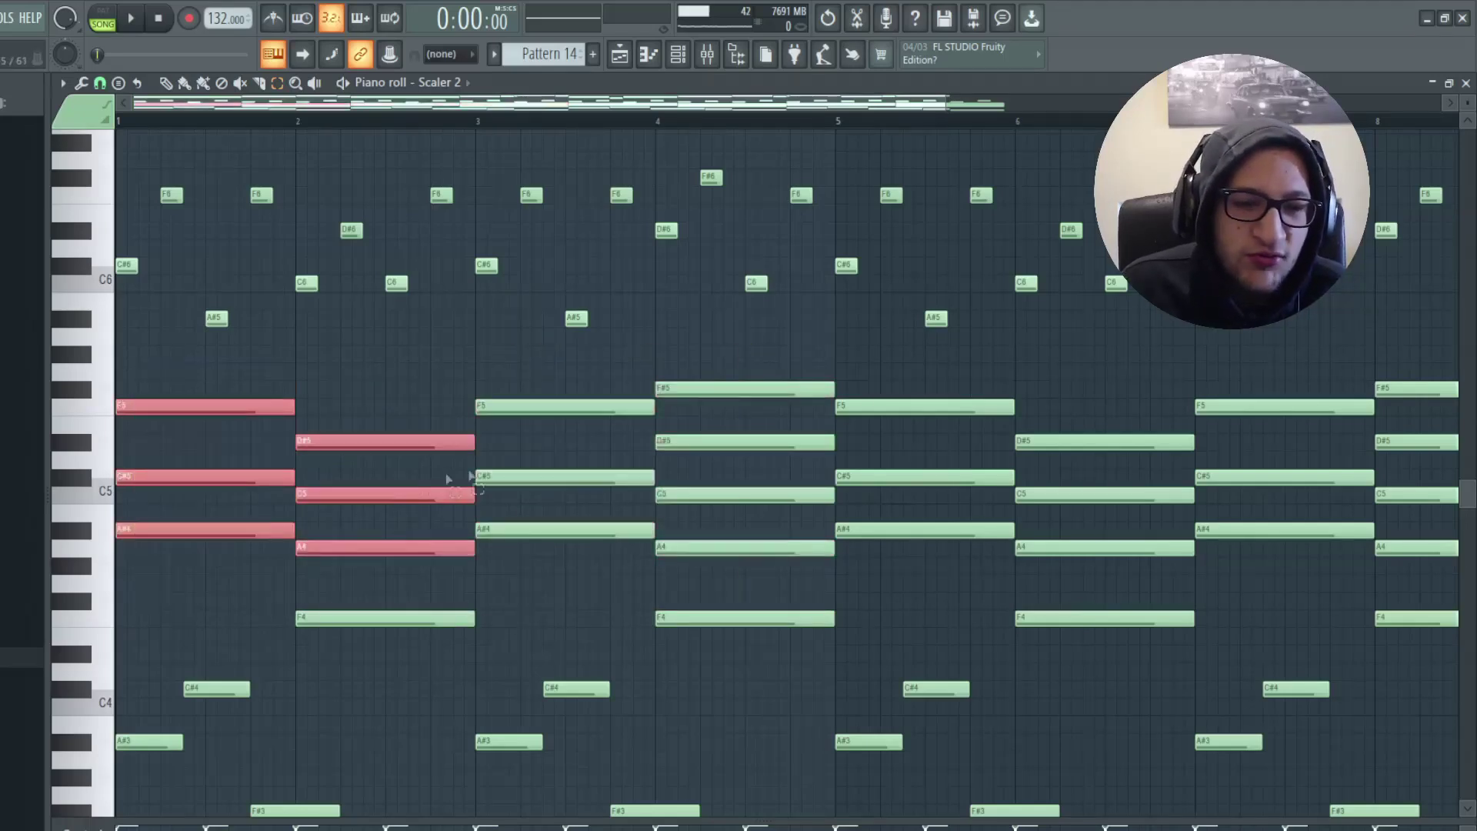
{"action": "left_click_drag", "start_coordinate": [696, 365], "coordinate": [702, 450]}
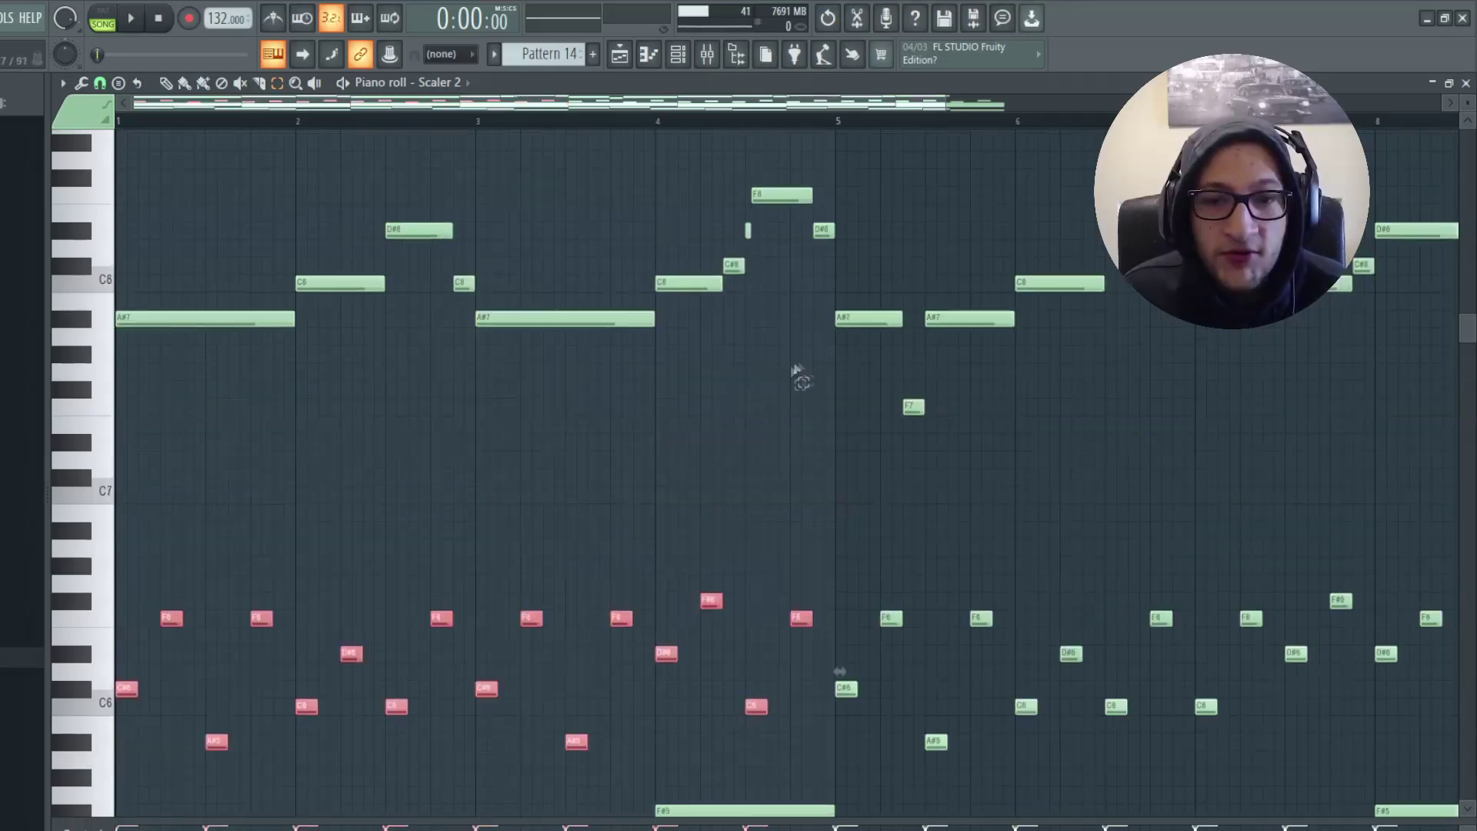
Select the top melody notes in the first four bars and transpose them down three octaves onto the chords
{"action": "left_click_drag", "start_coordinate": [821, 359], "coordinate": [205, 194]}
{"action": "scroll", "coordinate": [204, 237], "scroll_direction": "down", "scroll_amount": 3}
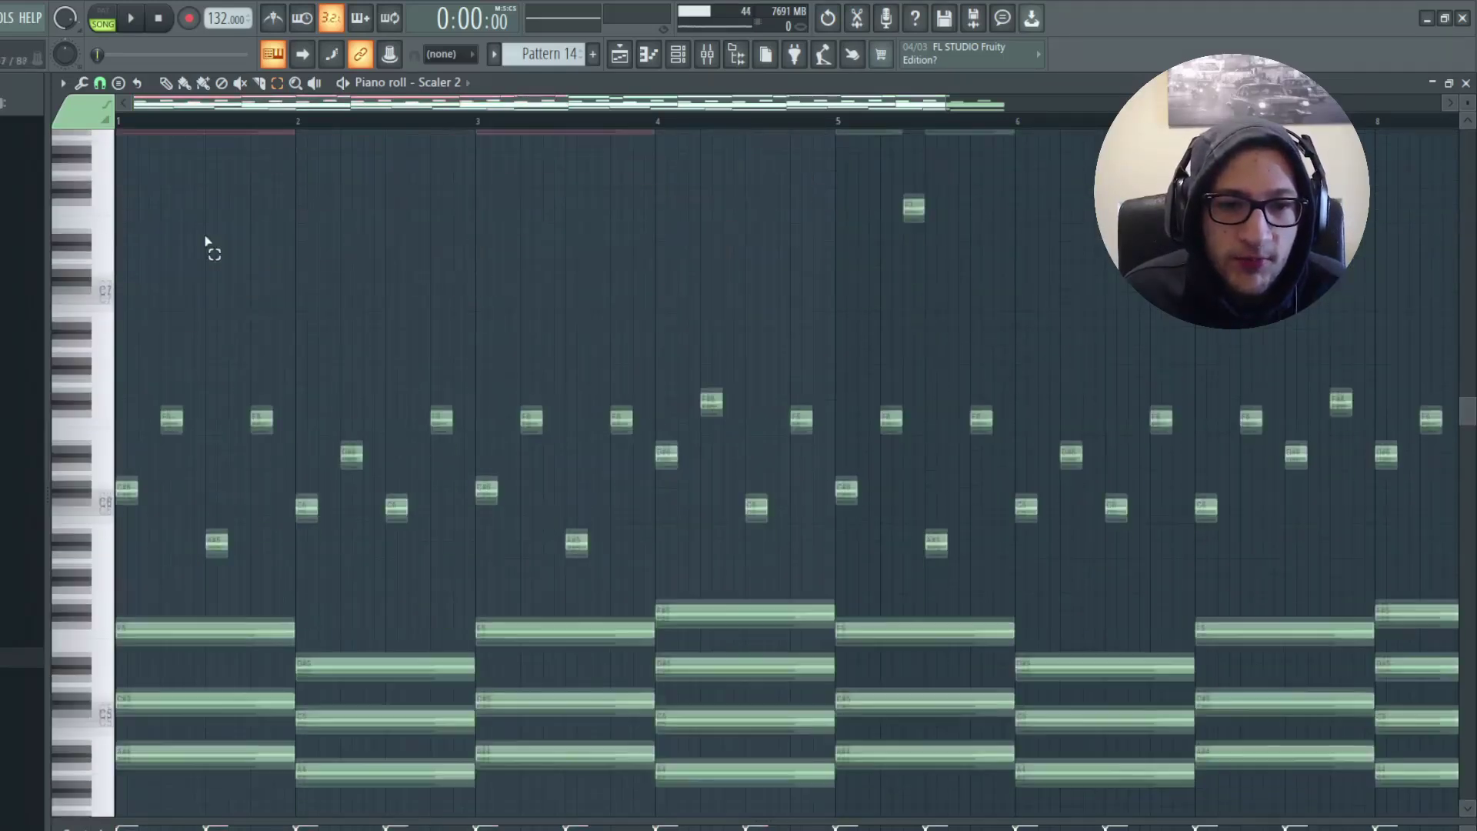
{"action": "key", "text": "ctrl+Down"}
{"action": "key", "text": "ctrl+Down"}
{"action": "key", "text": "ctrl+Down"}
{"action": "scroll", "coordinate": [219, 241], "scroll_direction": "down", "scroll_amount": 5}
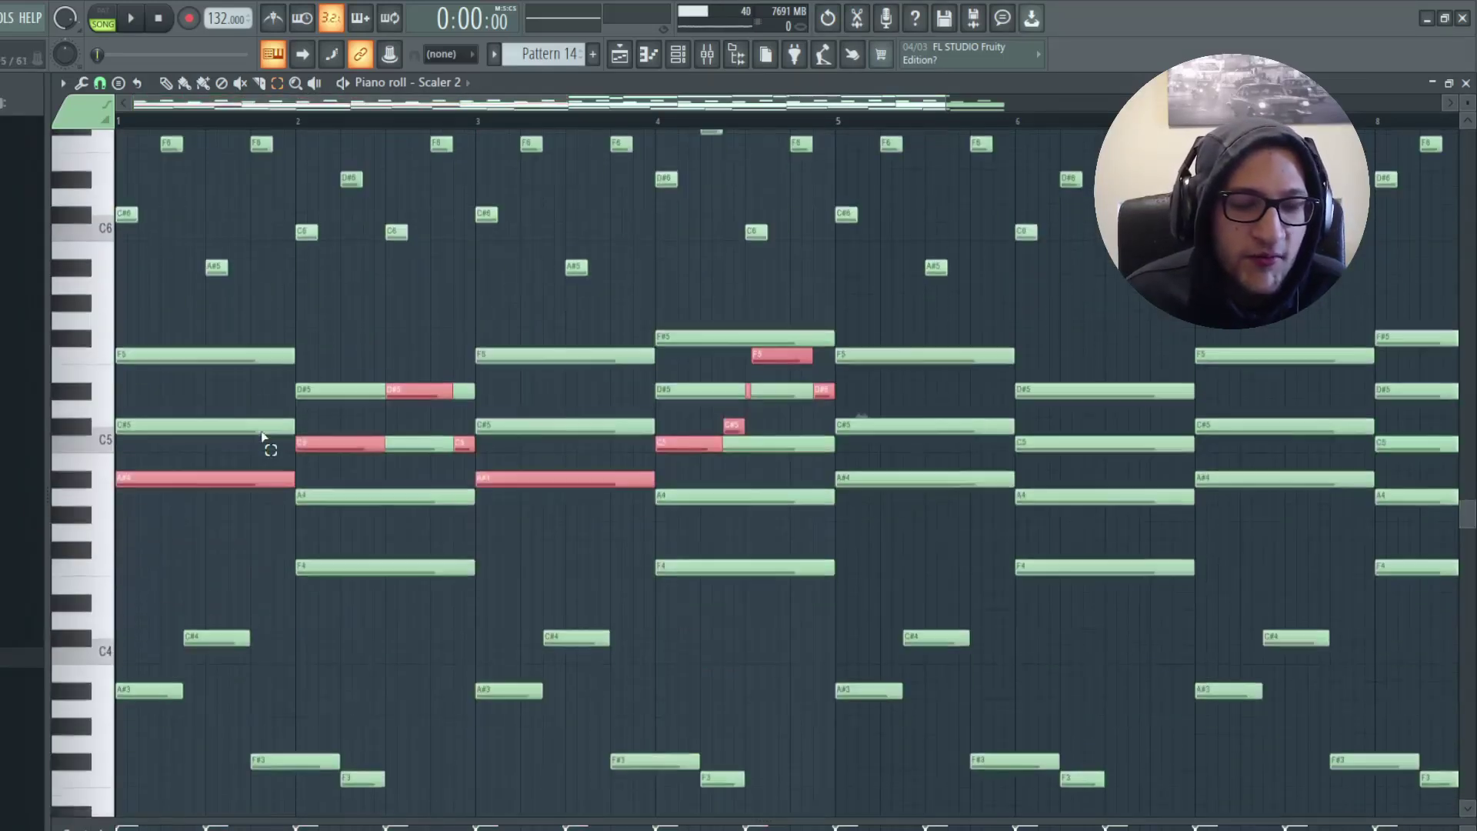
Transpose the selected melody one more octave down towards the bass notes, and move it back up to its original octave
{"action": "scroll", "coordinate": [259, 431], "scroll_direction": "up", "scroll_amount": 2}
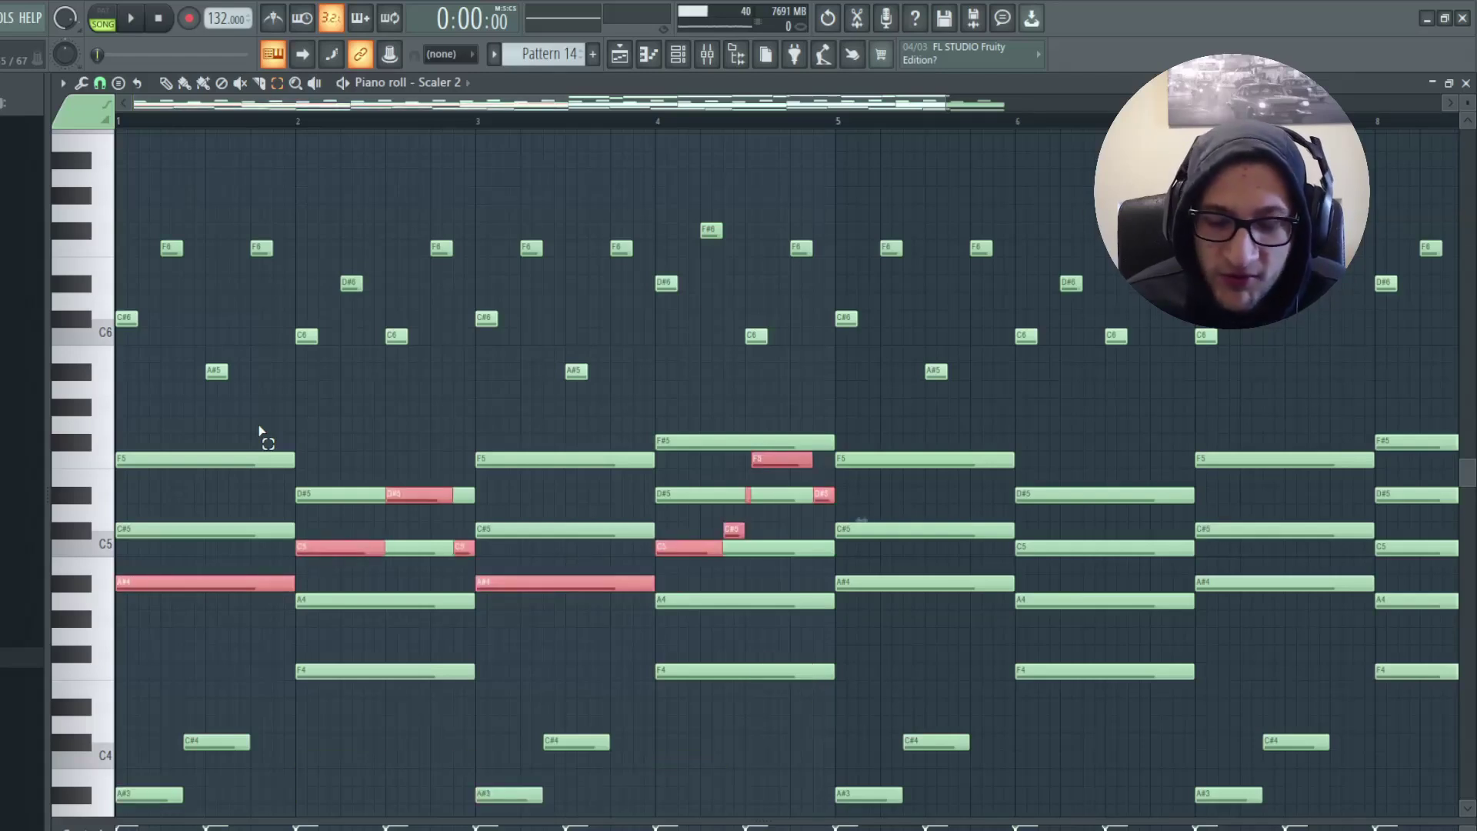
{"action": "key", "text": "ctrl+Down"}
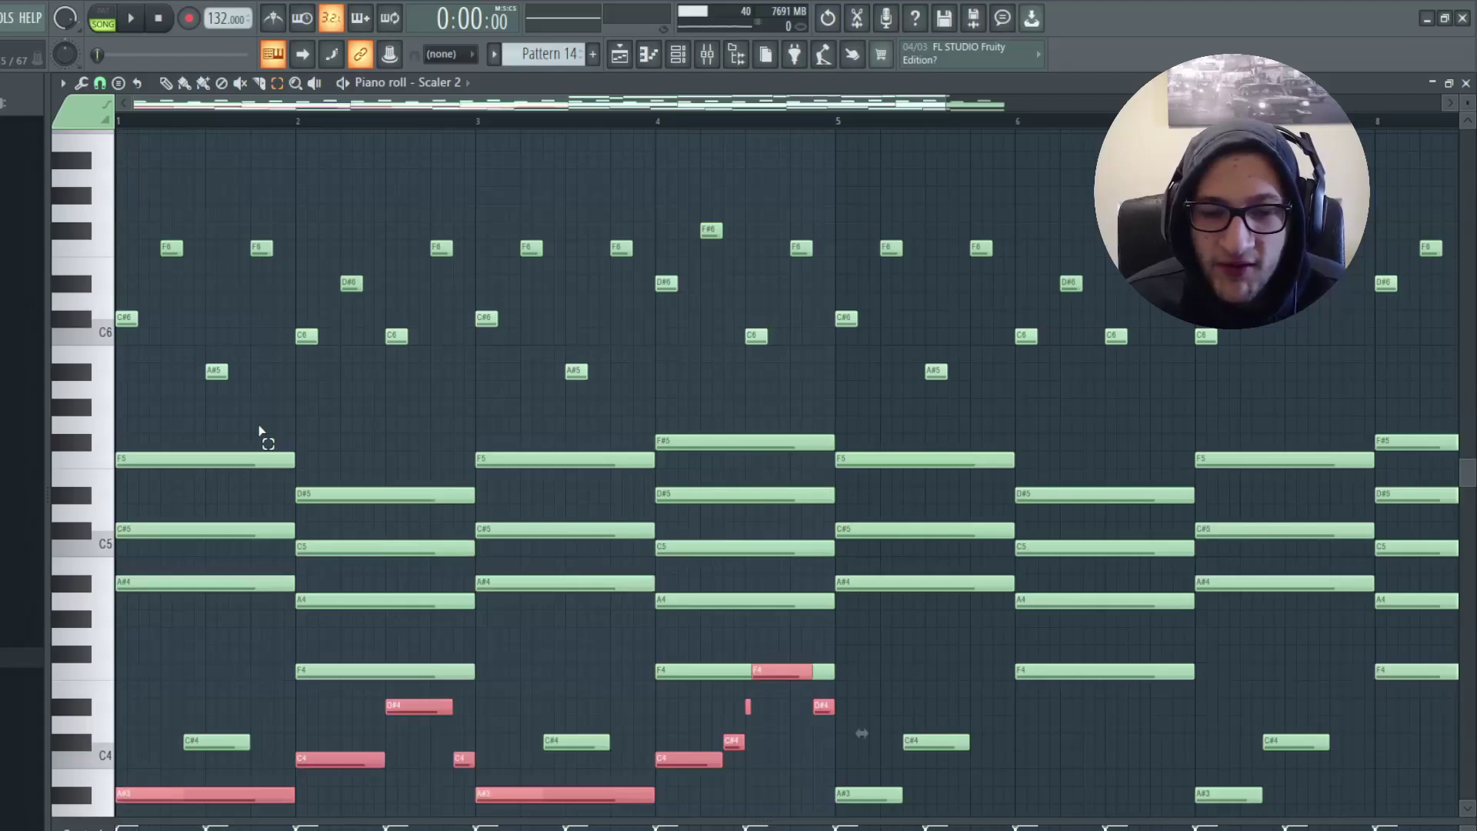
{"action": "key", "text": "ctrl+Up"}
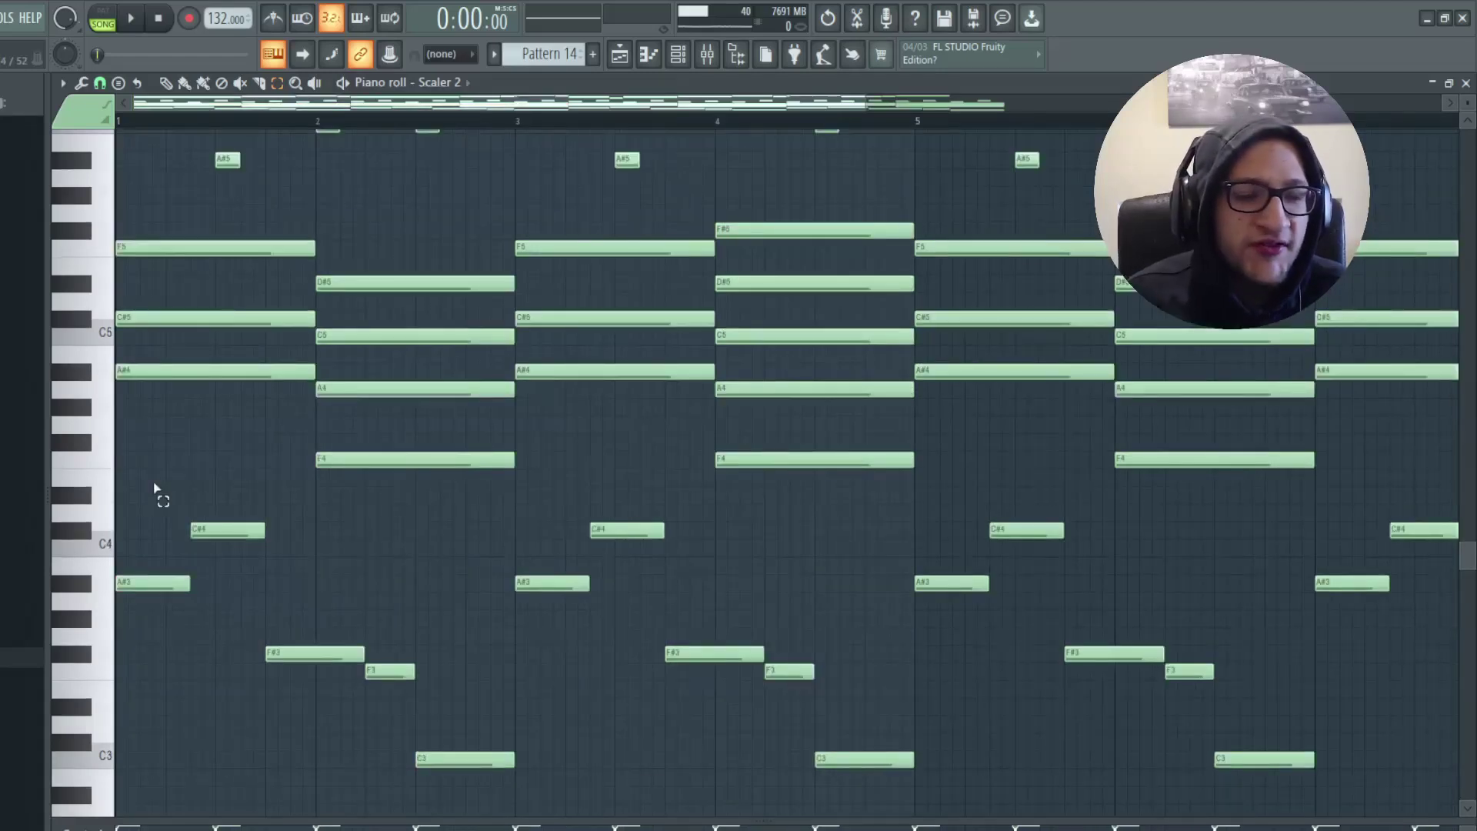
Highlight the first two bars' bass notes A#3, C#4, F#3, F3 and C3 one after another to examine the bassline
{"action": "scroll", "coordinate": [156, 493], "scroll_direction": "down", "scroll_amount": 3}
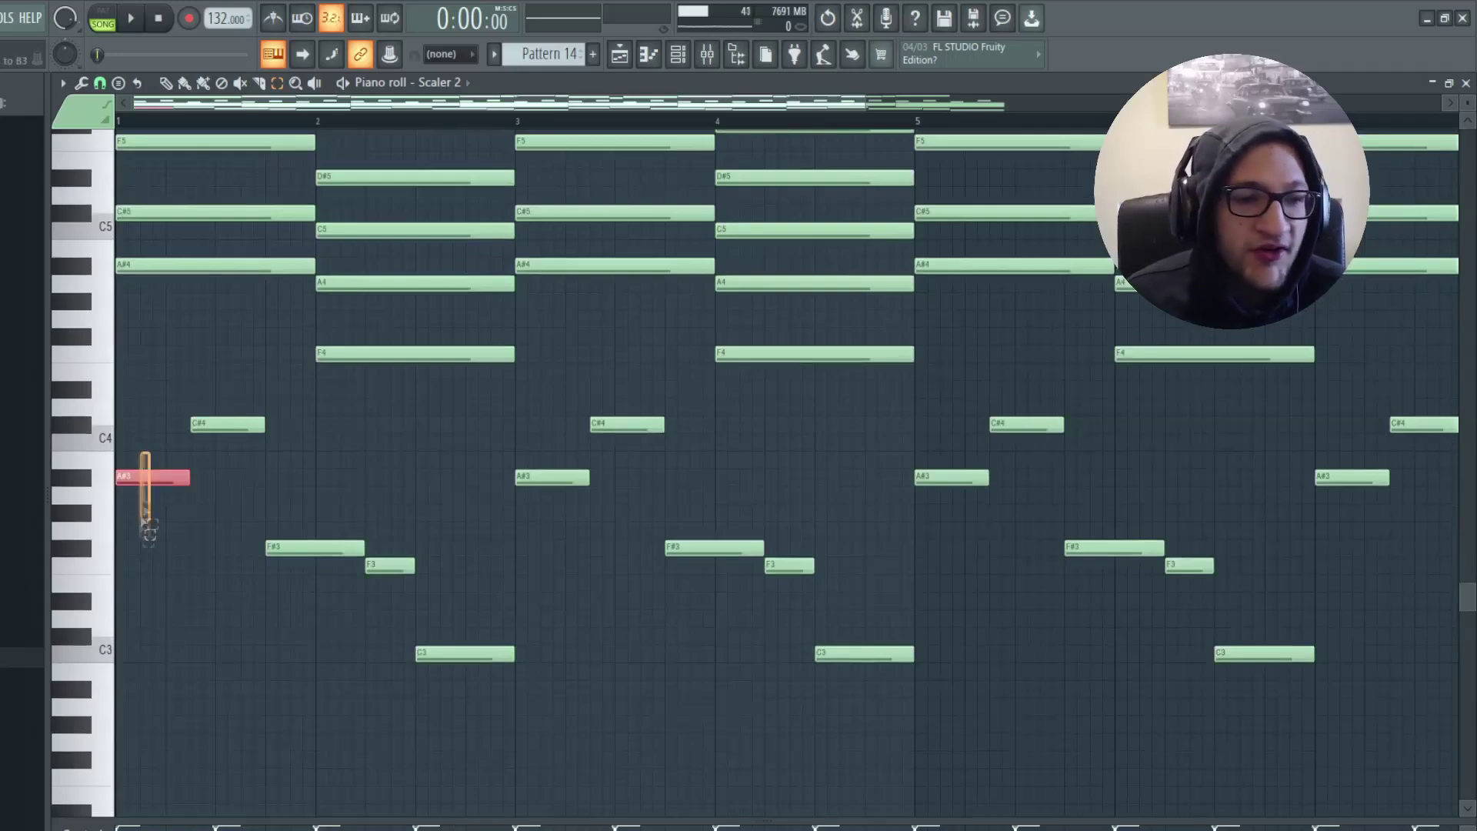
{"action": "left_click", "coordinate": [215, 424]}
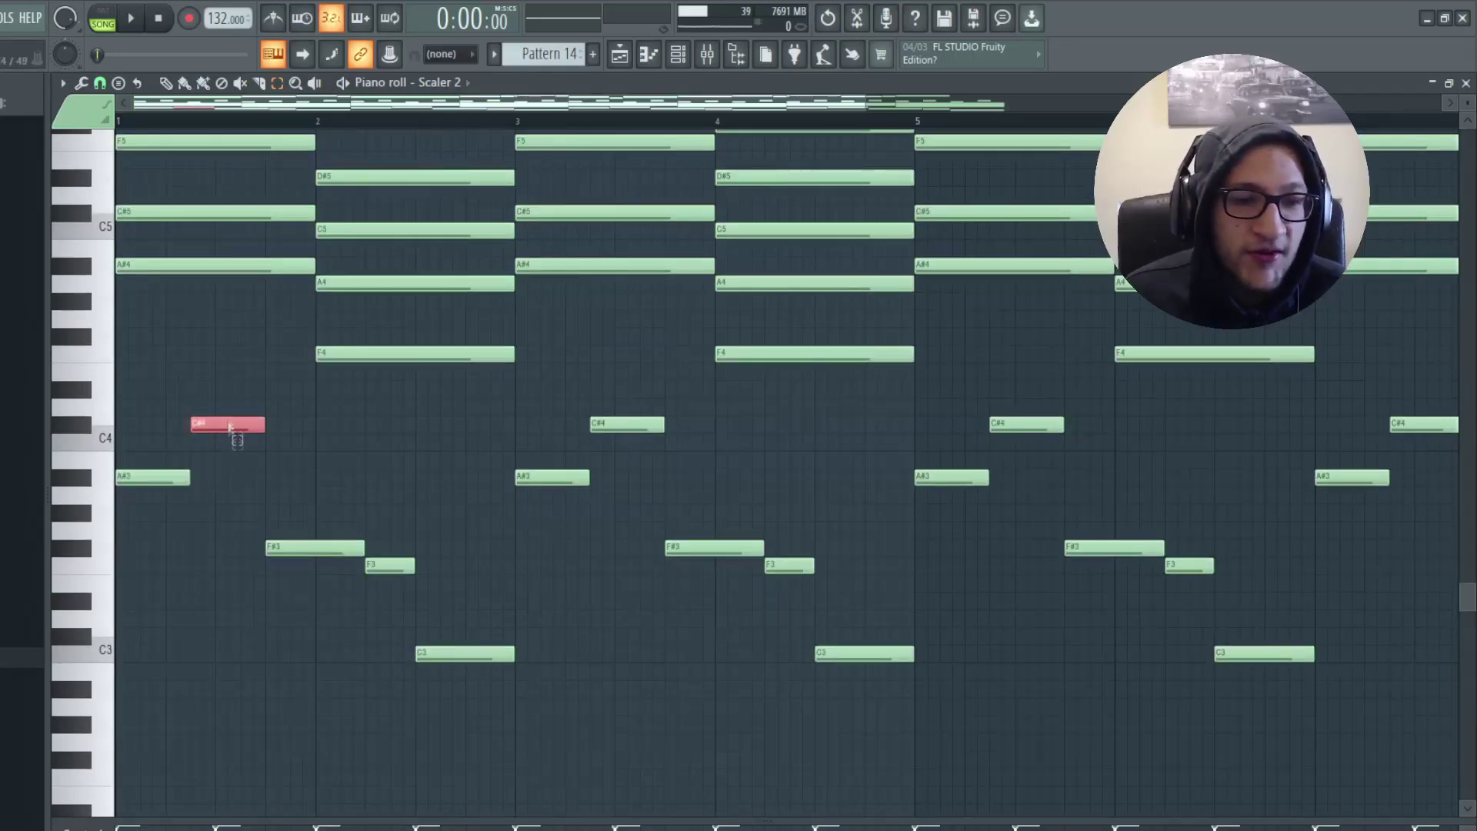
{"action": "left_click", "coordinate": [278, 547]}
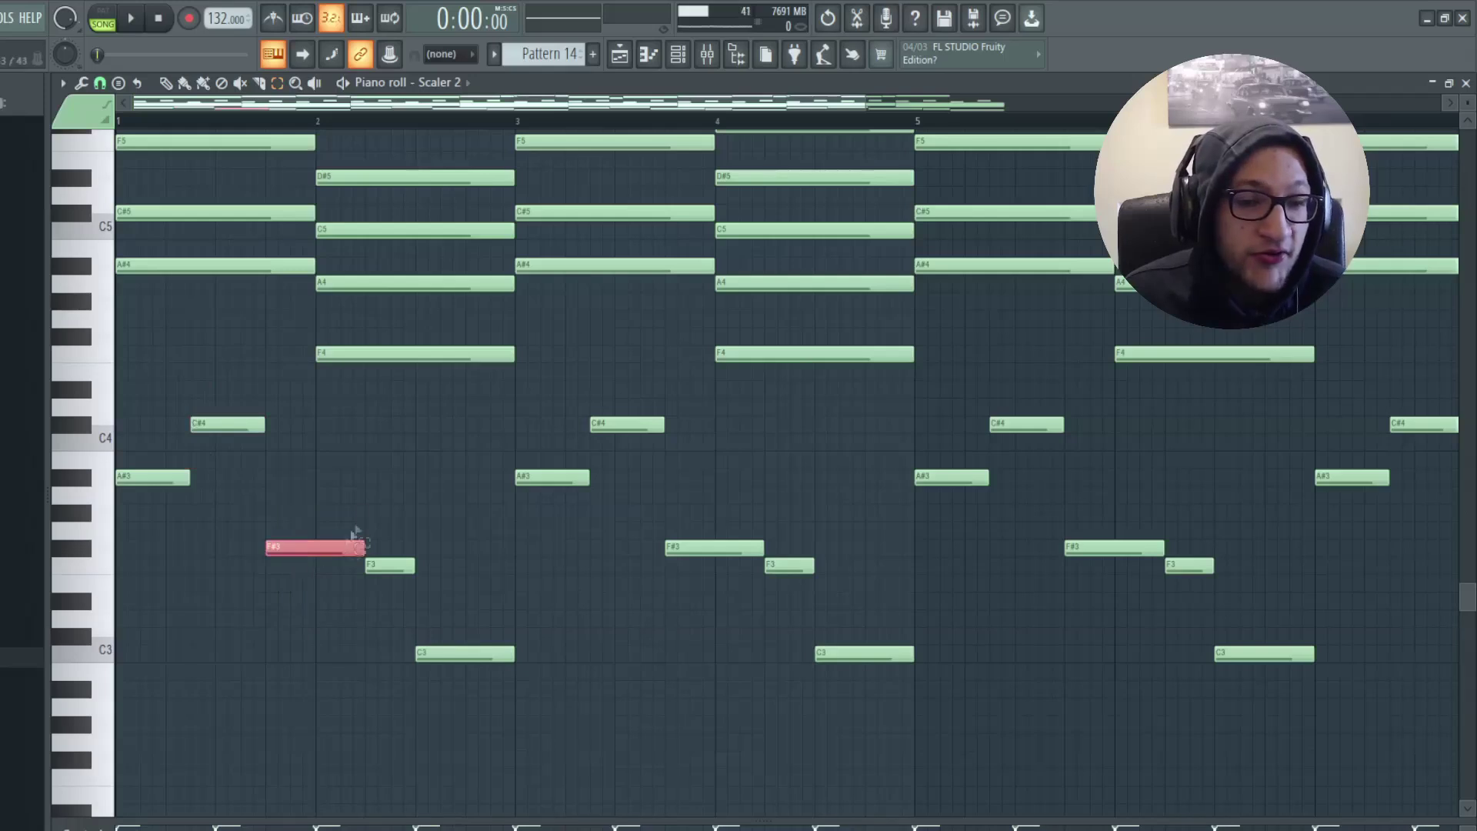
{"action": "left_click", "coordinate": [386, 566]}
{"action": "left_click_drag", "start_coordinate": [443, 531], "coordinate": [408, 592]}
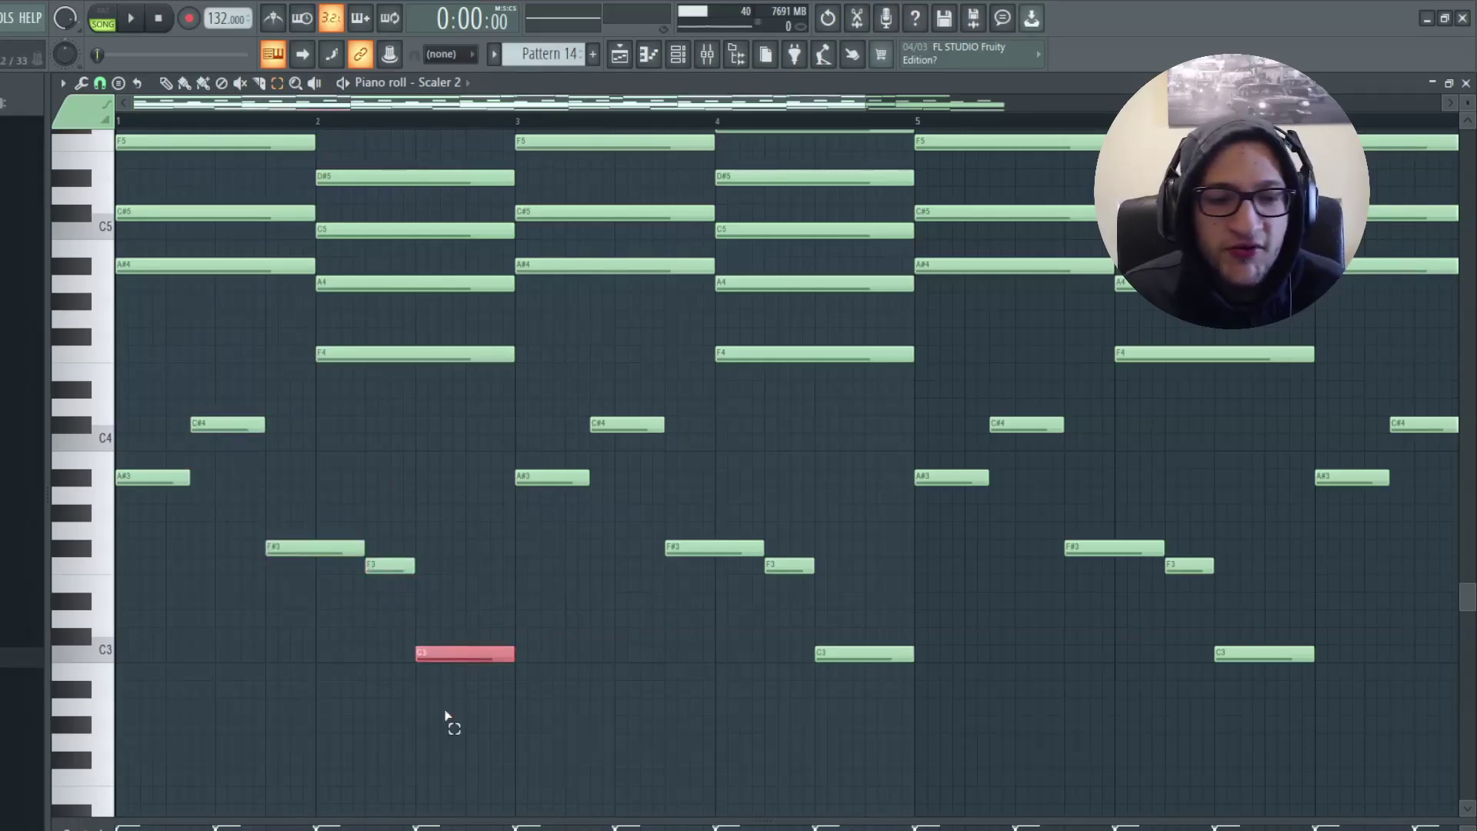
Transpose the second bar's C3 bass note up two octaves to C5, onto the matching chord note
{"action": "key", "text": "ctrl+Up"}
{"action": "key", "text": "ctrl+Down"}
{"action": "key", "text": "ctrl+Up"}
{"action": "key", "text": "ctrl+Up"}
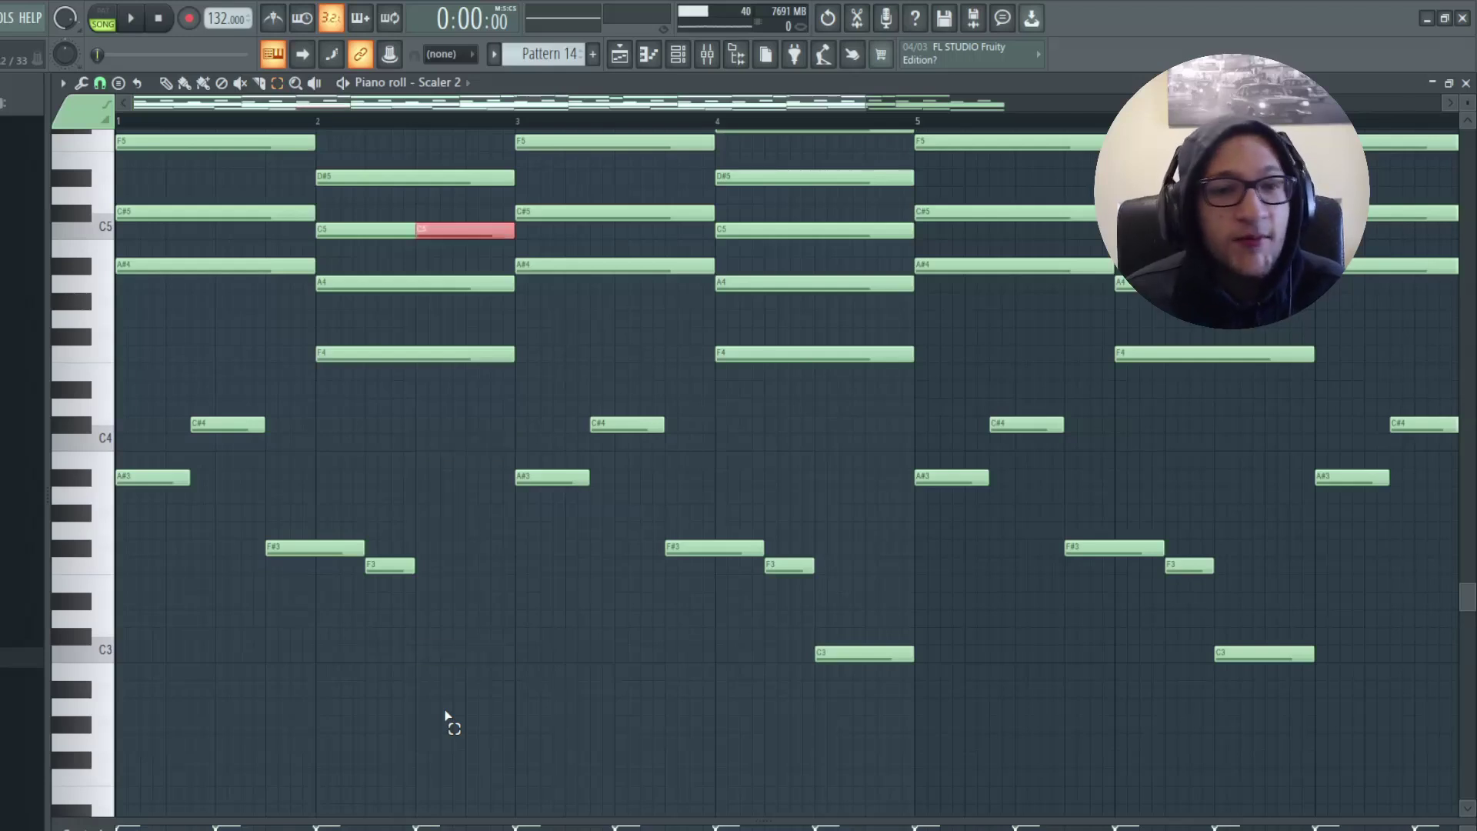
Transpose the second bar's C5 bass note back down two octaves to C3, and highlight the neighbouring F3 and C3 notes
{"action": "key", "text": "ctrl+Down"}
{"action": "key", "text": "ctrl+Down"}
{"action": "scroll", "coordinate": [449, 702], "scroll_direction": "up", "scroll_amount": 3}
{"action": "left_click_drag", "start_coordinate": [405, 731], "coordinate": [395, 306]}
{"action": "left_click_drag", "start_coordinate": [393, 301], "coordinate": [387, 539]}
{"action": "left_click_drag", "start_coordinate": [391, 545], "coordinate": [416, 327]}
{"action": "scroll", "coordinate": [447, 461], "scroll_direction": "down", "scroll_amount": 3}
{"action": "left_click_drag", "start_coordinate": [467, 546], "coordinate": [464, 633]}
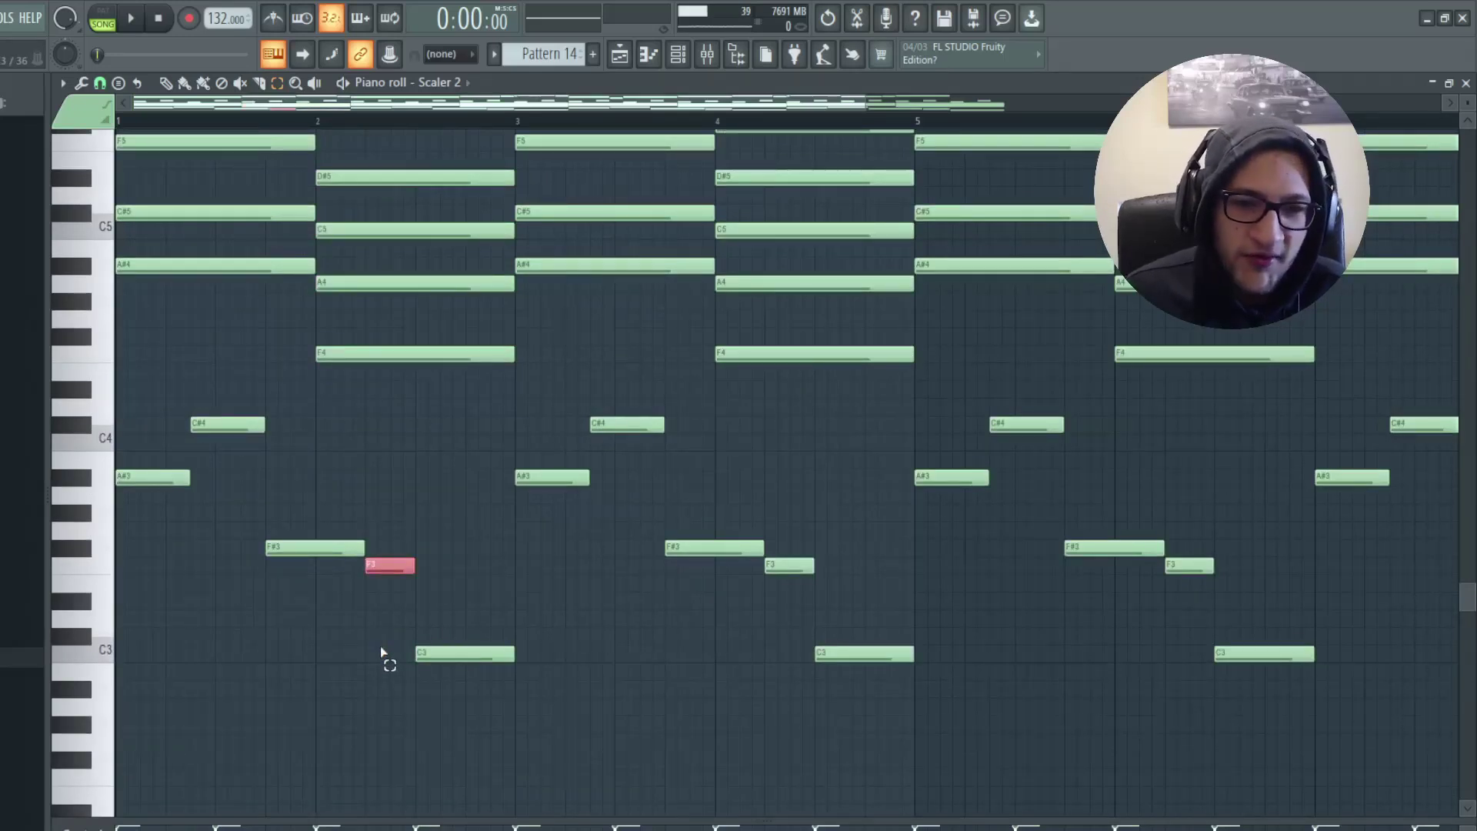
{"action": "left_click", "coordinate": [432, 653]}
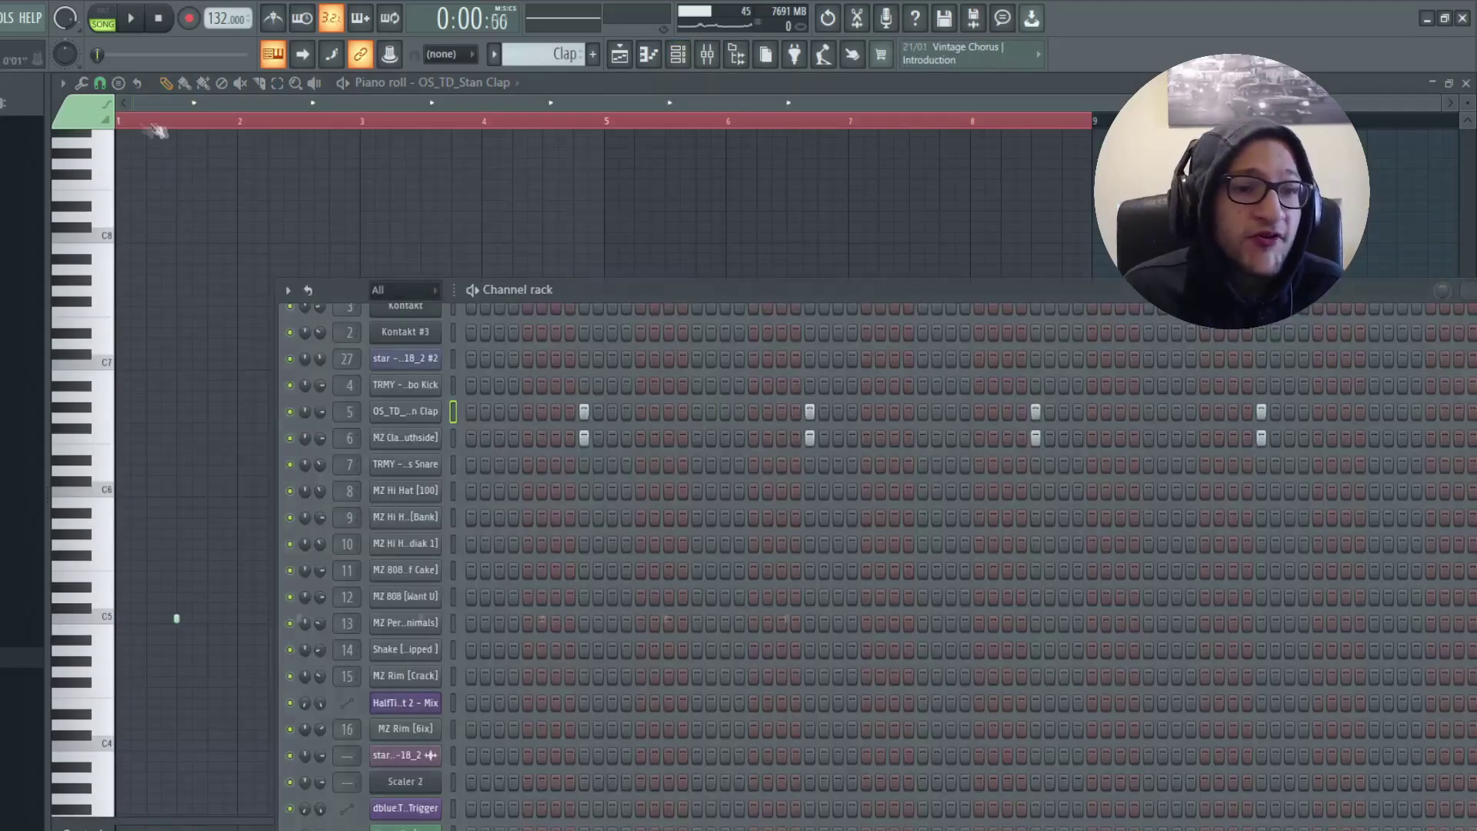
Play the Clap pattern from its start in the piano roll and check its layered clap channels in the channel rack
{"action": "left_click", "coordinate": [155, 125]}
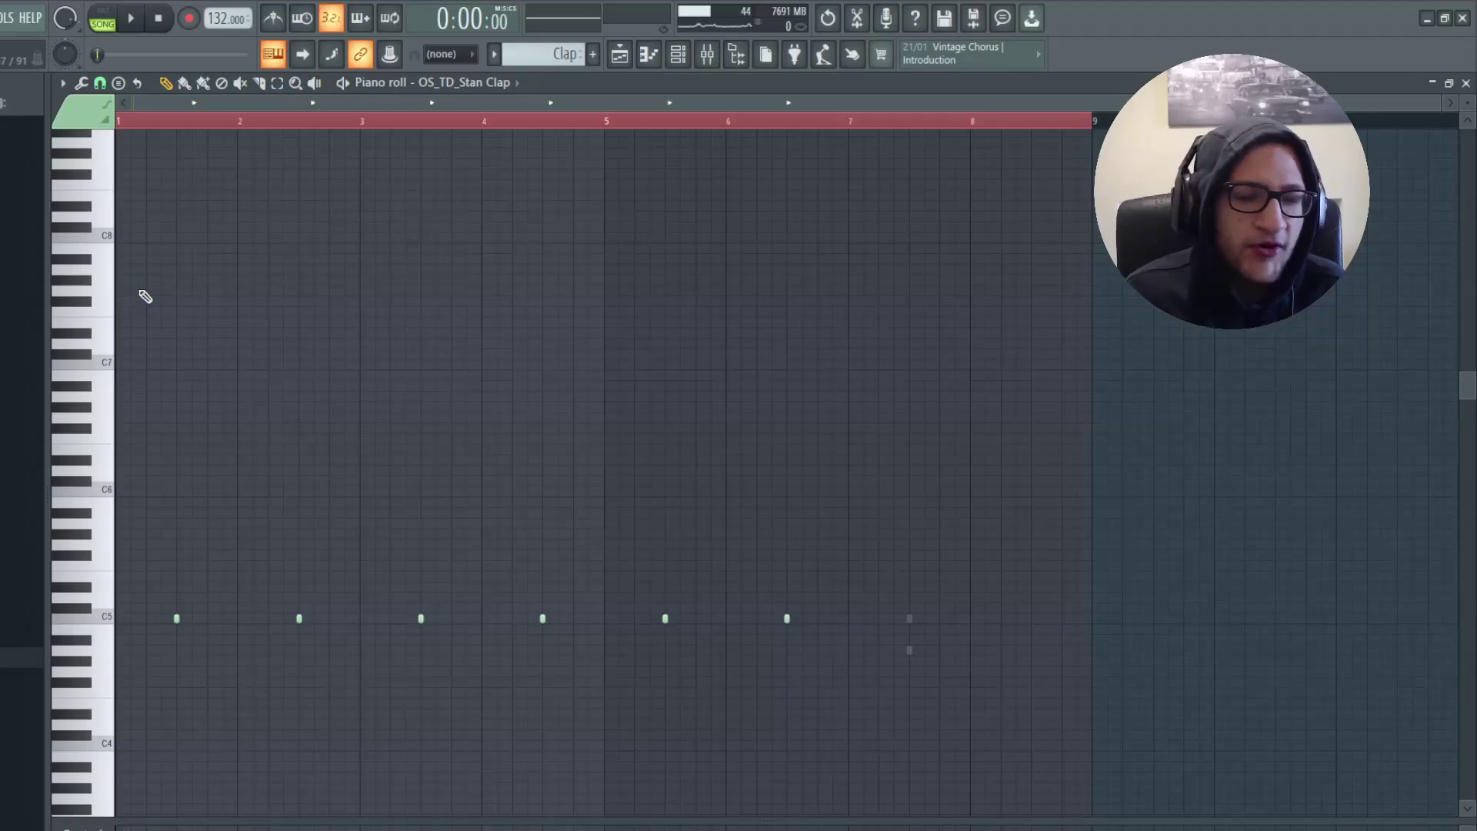
{"action": "key", "text": "space"}
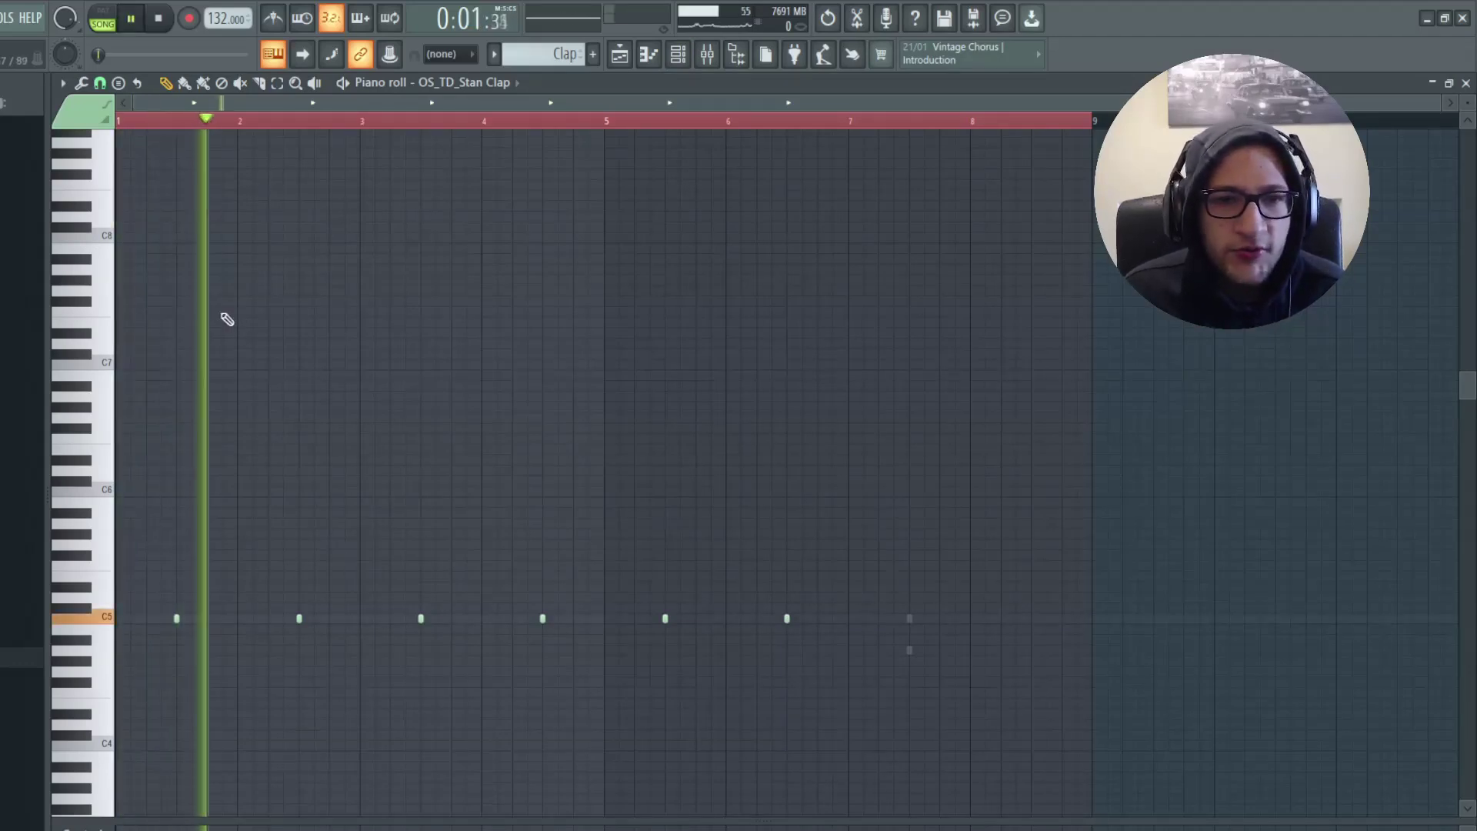
{"action": "key", "text": "space"}
{"action": "key", "text": "space"}
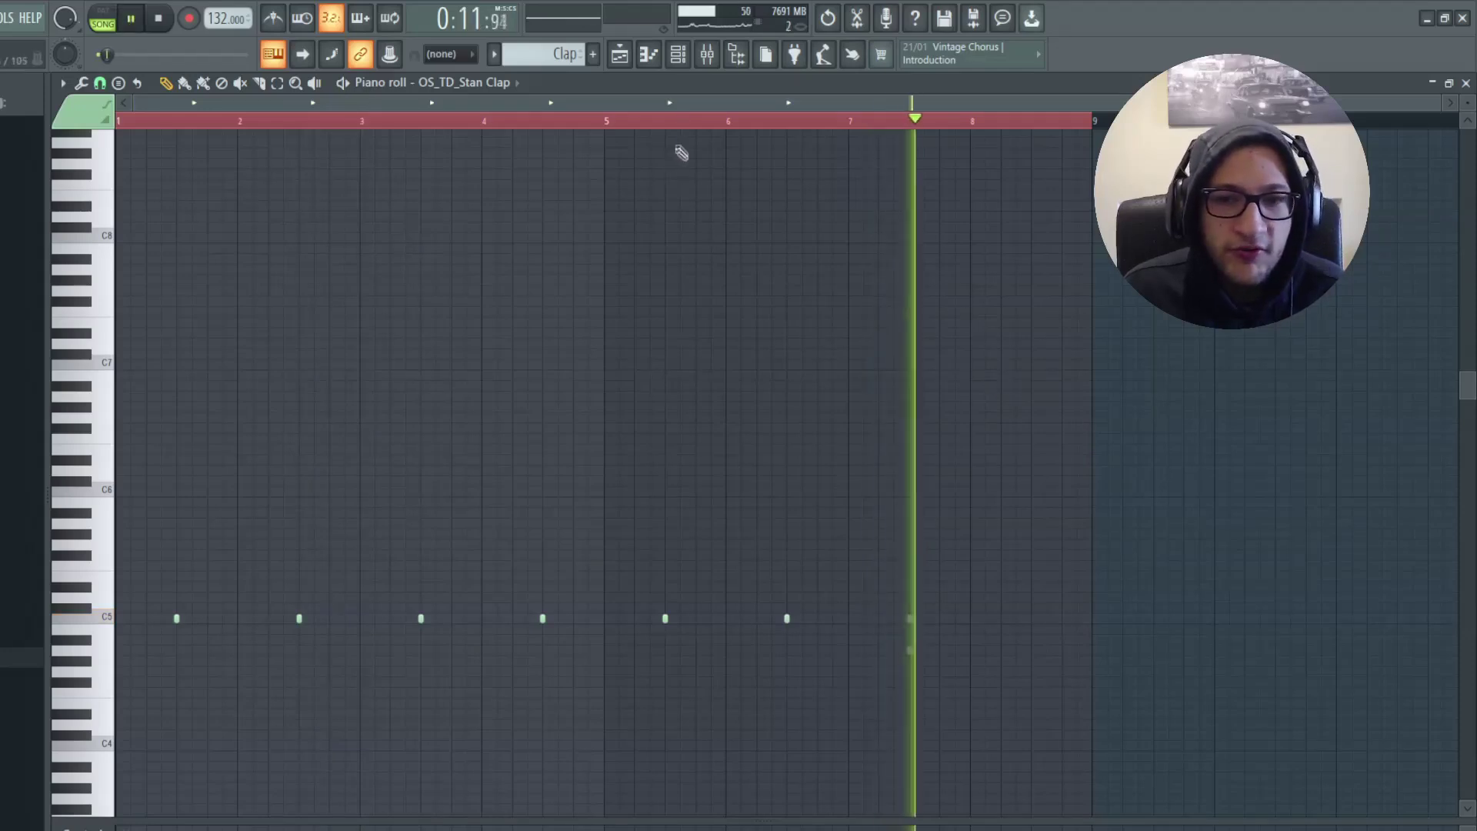
{"action": "left_click", "coordinate": [677, 55]}
{"action": "key", "text": "space"}
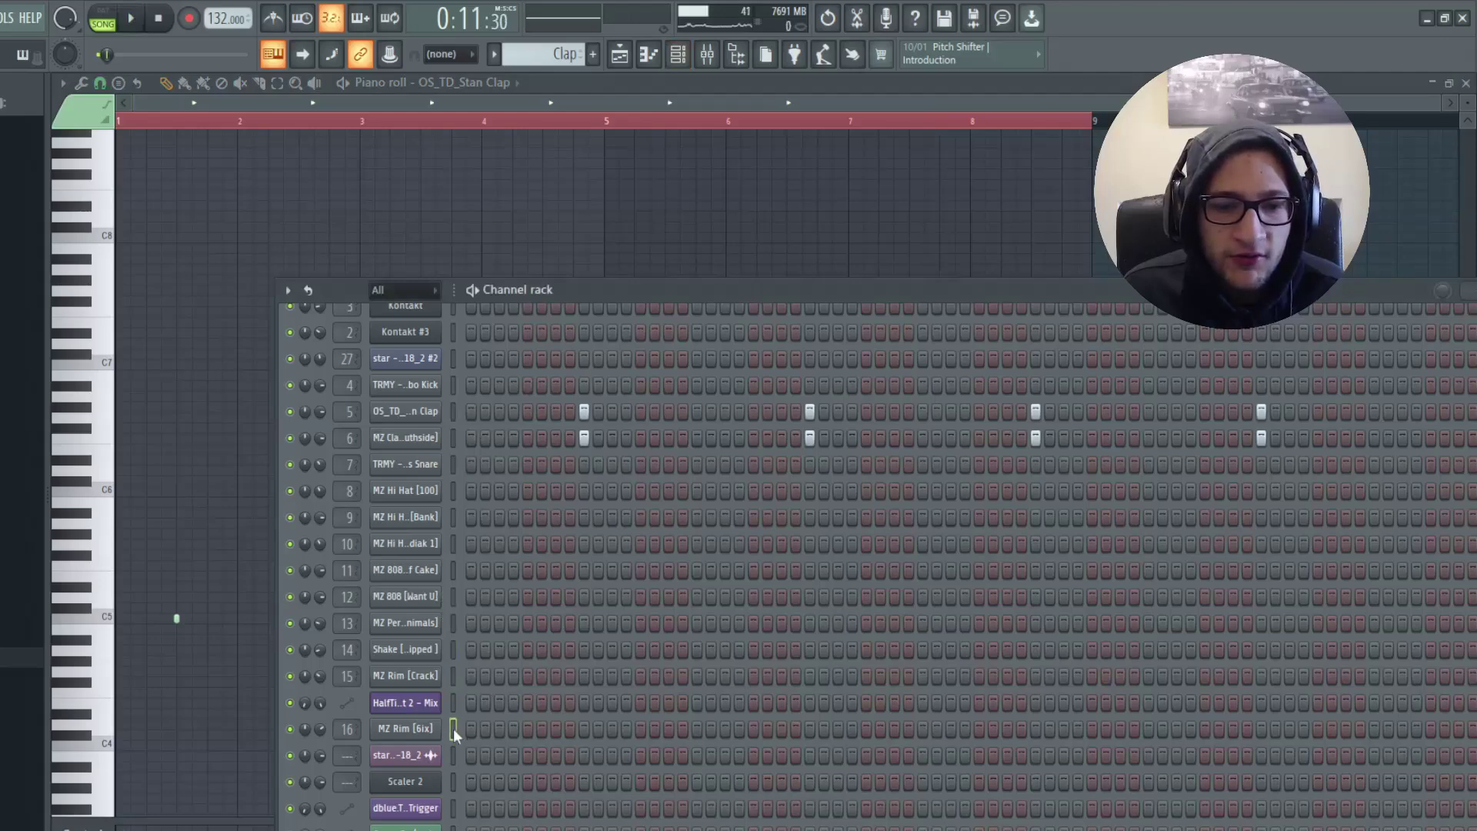
{"action": "key", "text": "space"}
{"action": "key", "text": "F5"}
{"action": "key", "text": "space"}
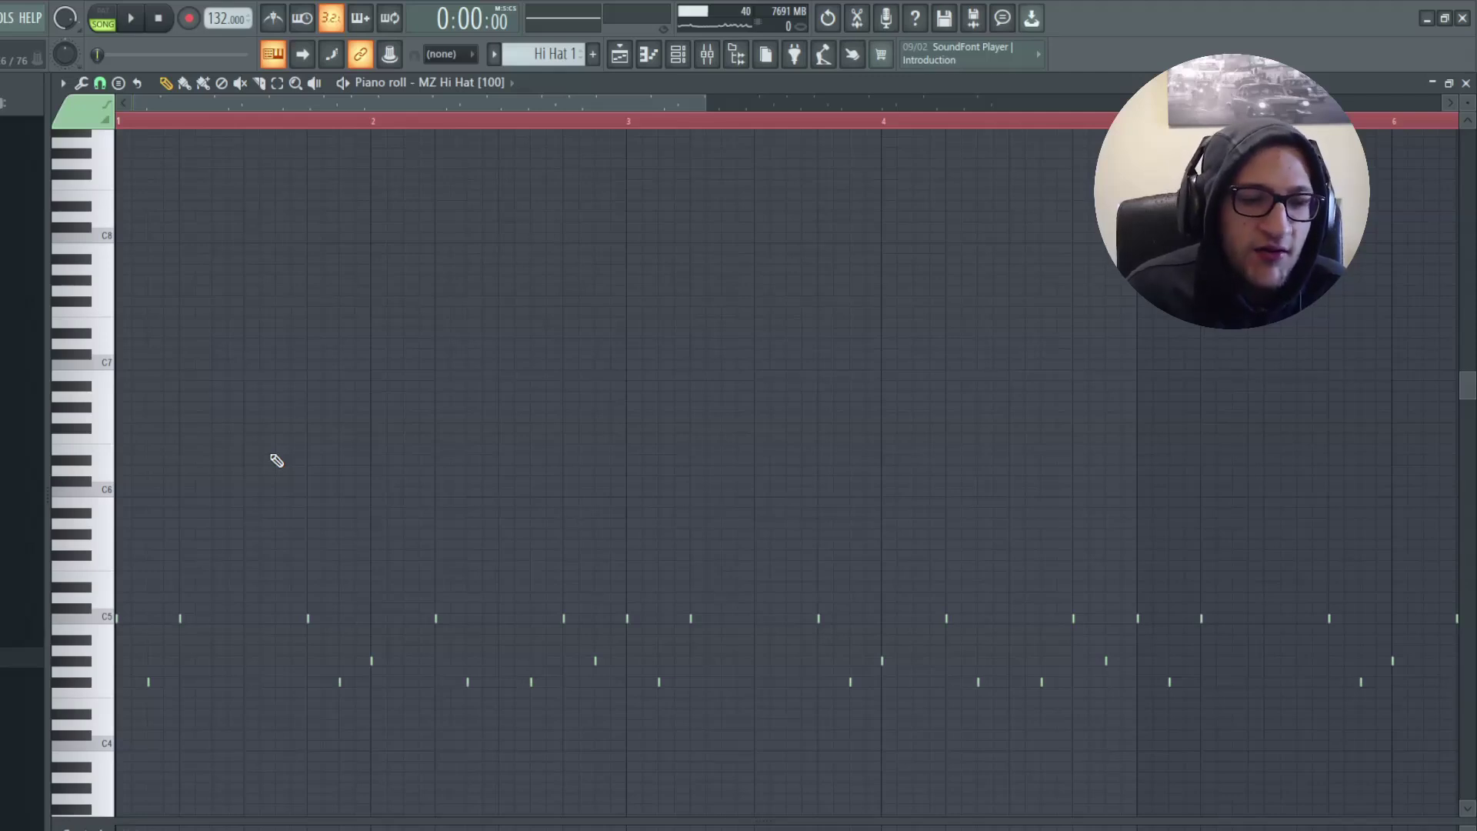
Play the Hi Hat 1 pattern from the beginning, viewing its whole note sequence in the piano roll
{"action": "key", "text": "space"}
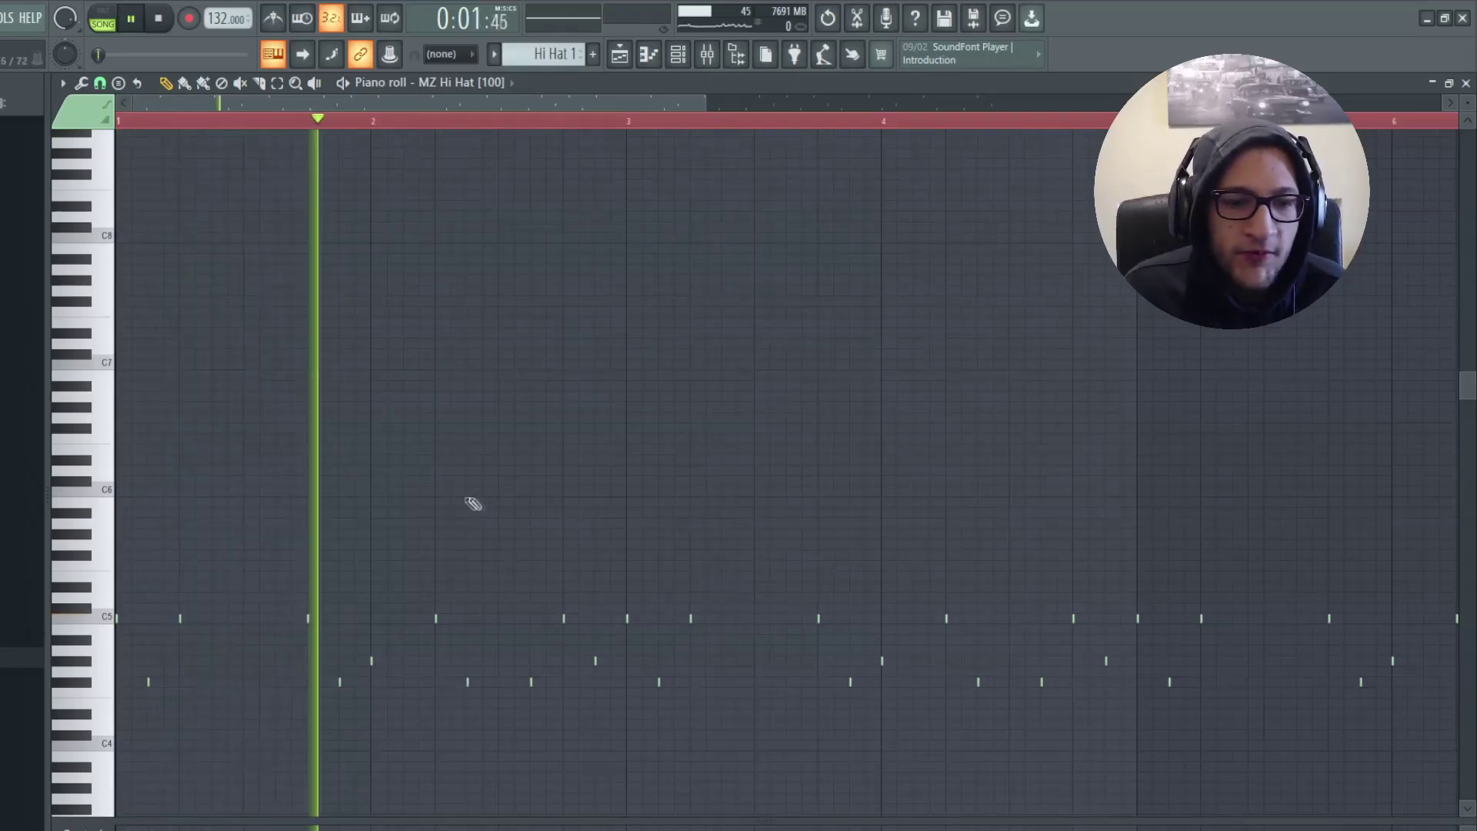
{"action": "scroll", "coordinate": [480, 503], "scroll_direction": "down", "scroll_amount": 2}
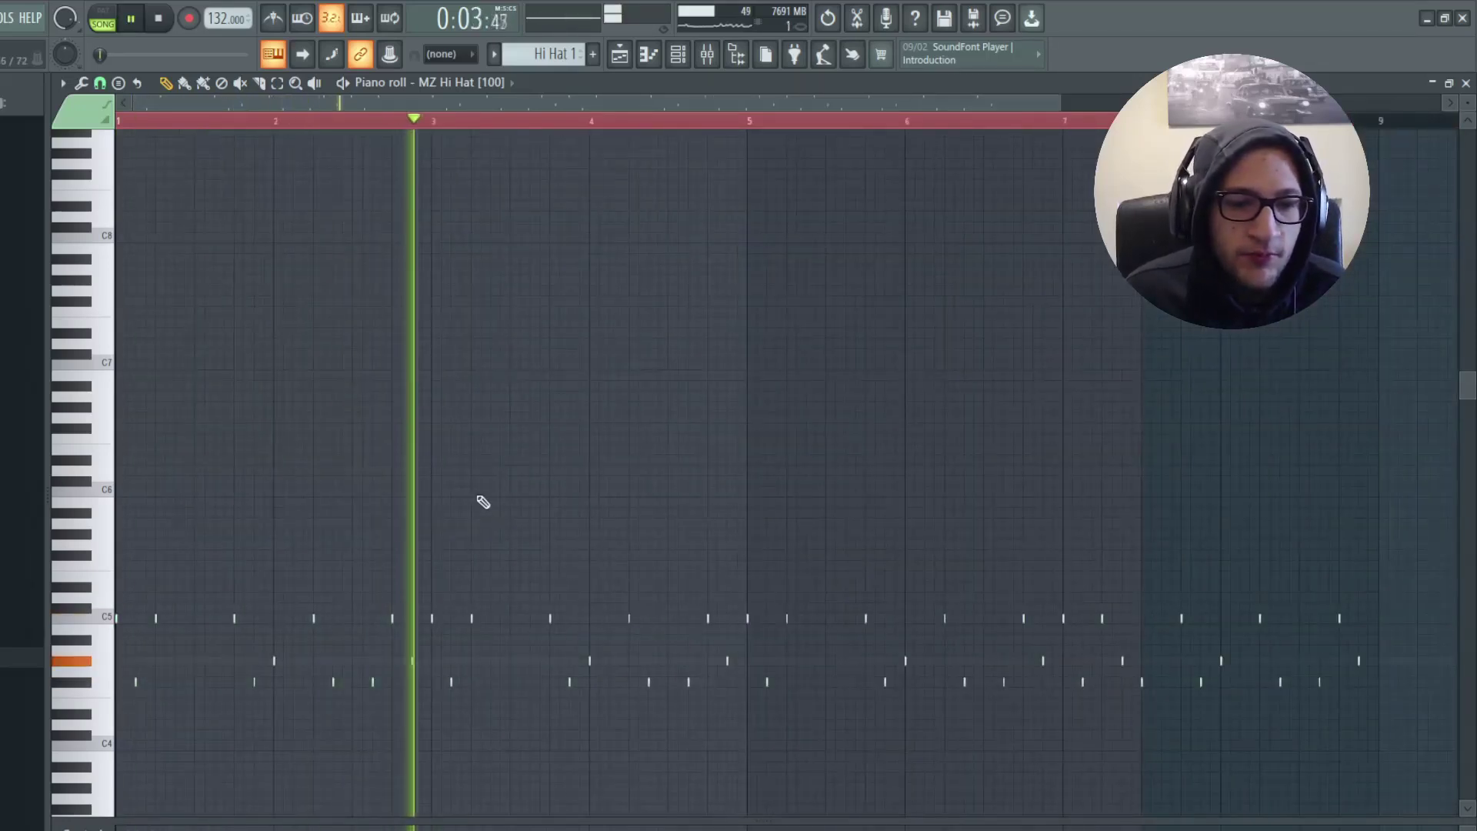
{"action": "scroll", "coordinate": [574, 505], "scroll_direction": "down", "scroll_amount": 1}
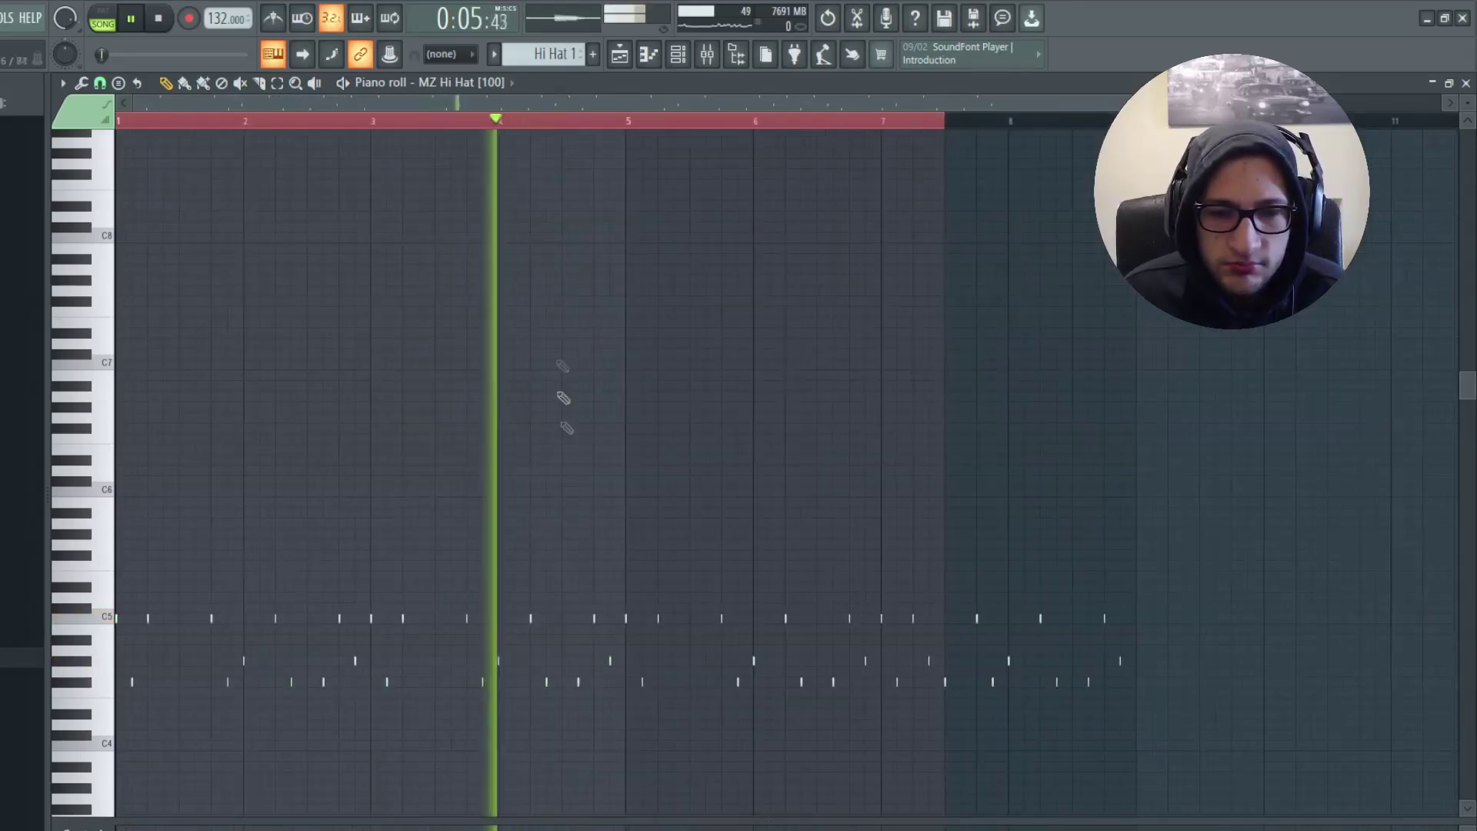
Open the Hi Hat 2 clip on Track 11 from the playlist and play its pattern from bar 17
{"action": "left_click", "coordinate": [625, 67]}
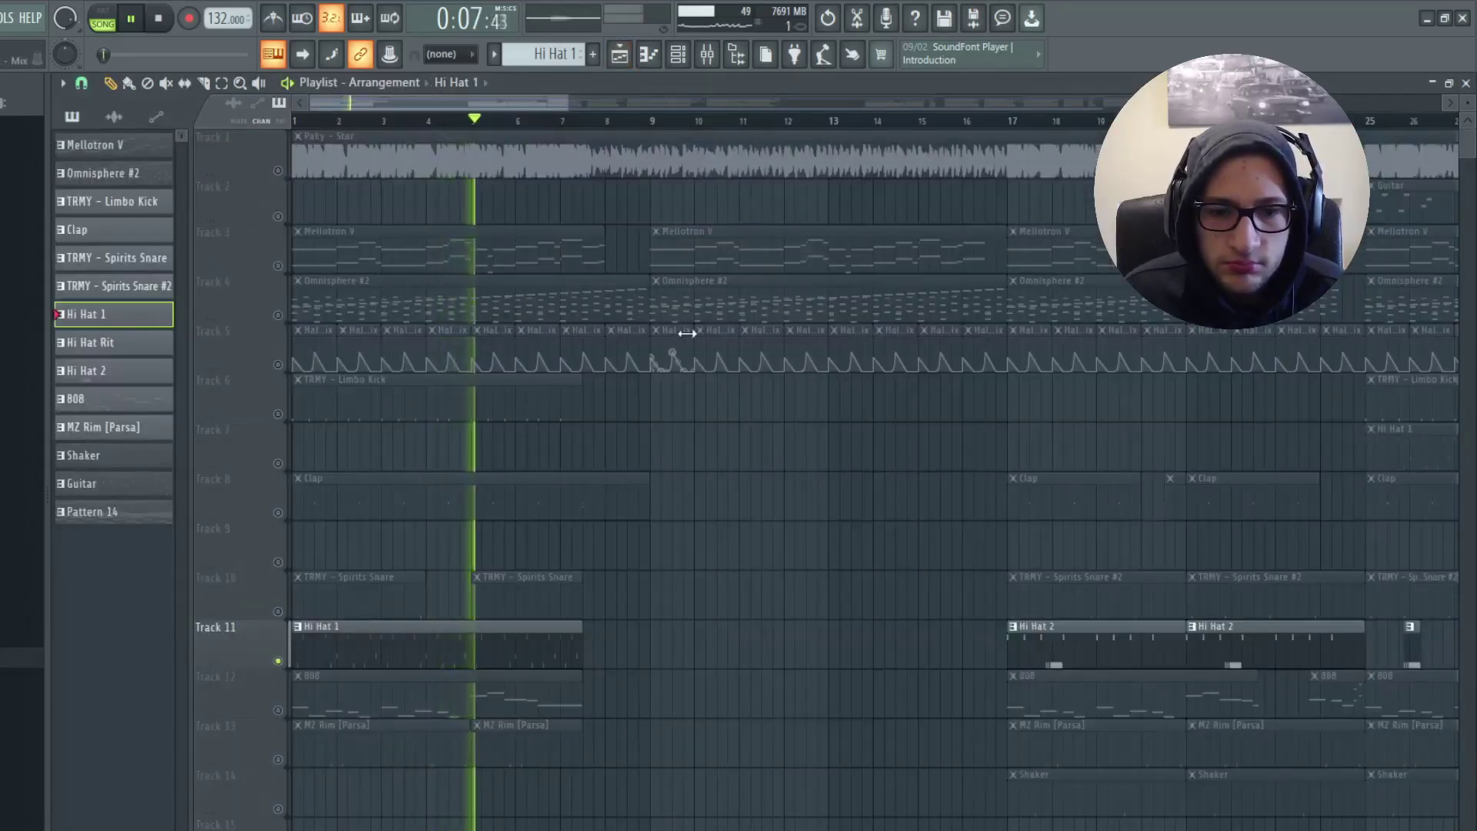
{"action": "scroll", "coordinate": [660, 431], "scroll_direction": "down", "scroll_amount": 3}
{"action": "scroll", "coordinate": [696, 461], "scroll_direction": "up", "scroll_amount": 4}
{"action": "key", "text": "space"}
{"action": "left_click", "coordinate": [515, 123]}
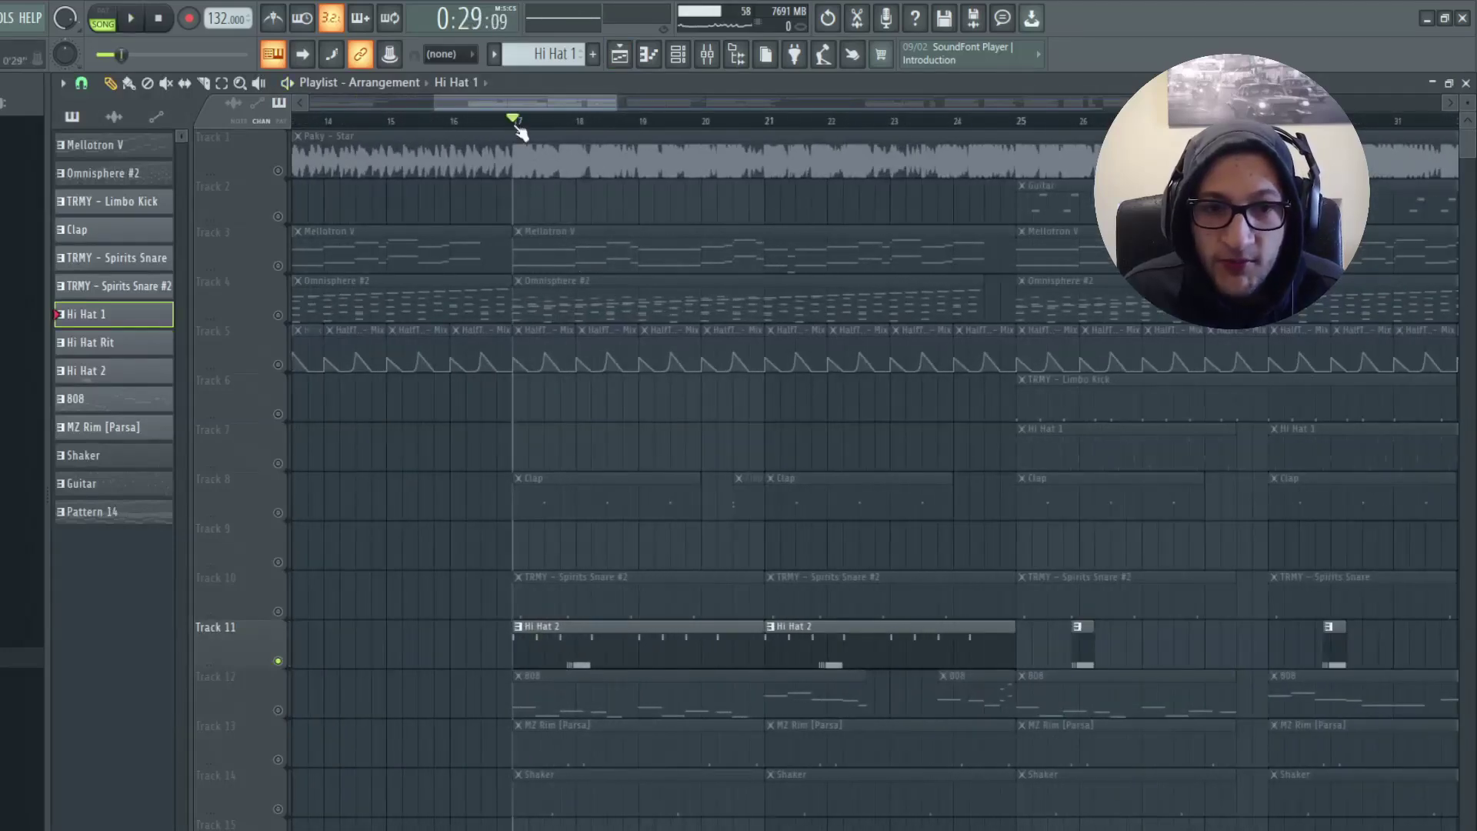
{"action": "scroll", "coordinate": [531, 462], "scroll_direction": "up", "scroll_amount": 2}
{"action": "double_click", "coordinate": [548, 634]}
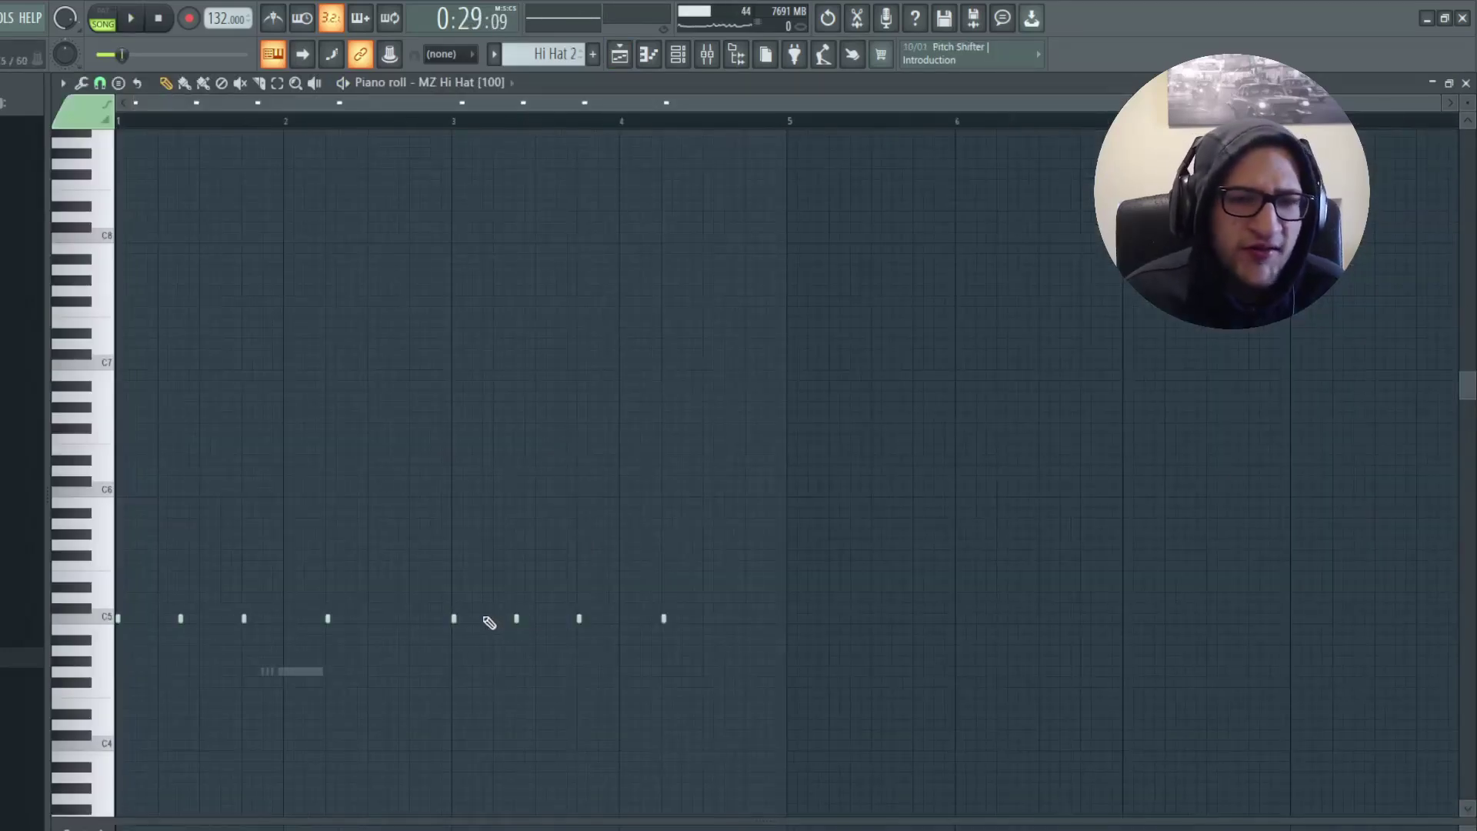
{"action": "key", "text": "space"}
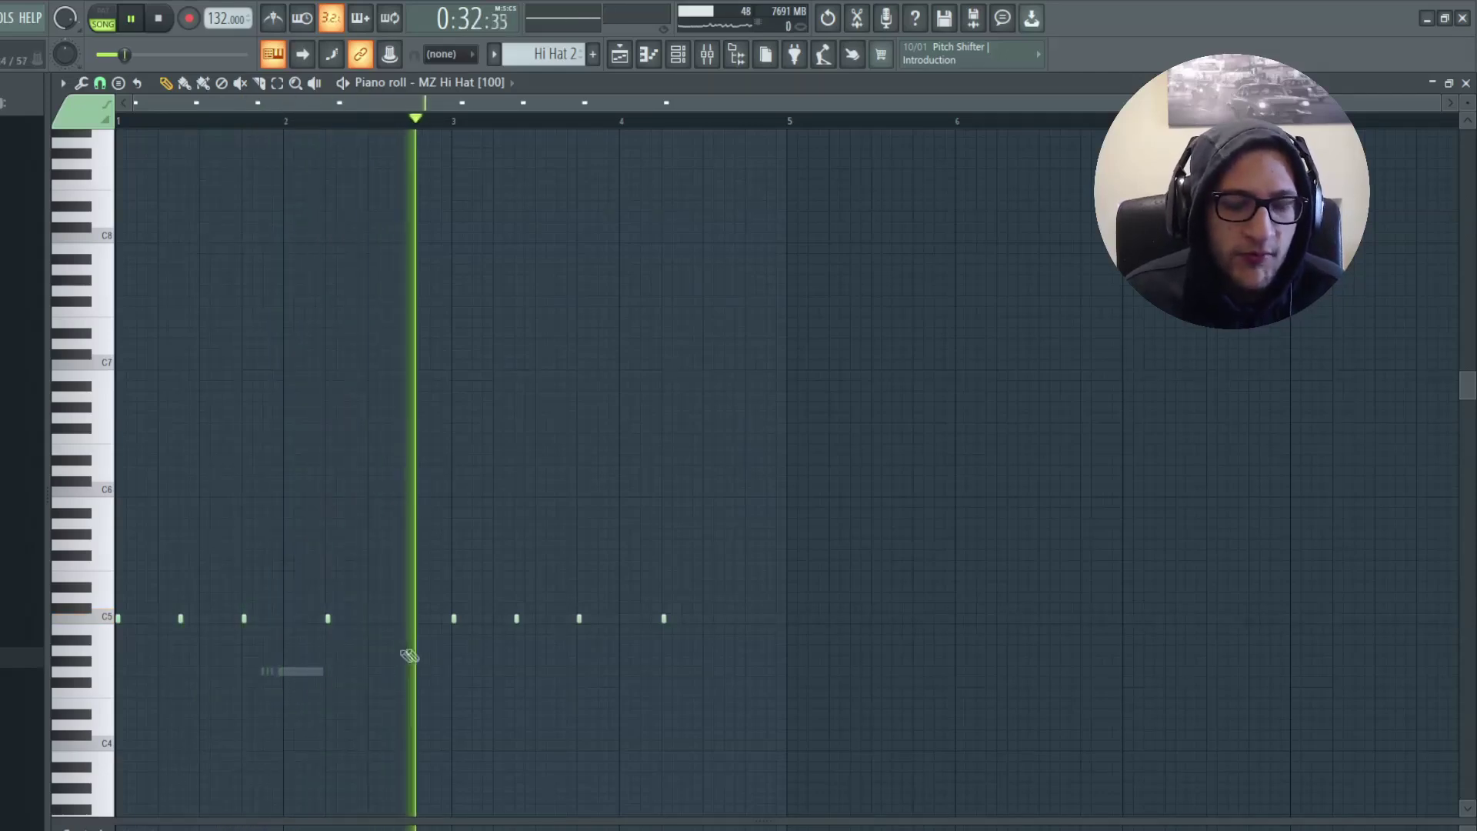
Solo Track 7 in the playlist, open its Hi Hat Rit clip at bar 33 and play the pattern from there
{"action": "left_click", "coordinate": [619, 54]}
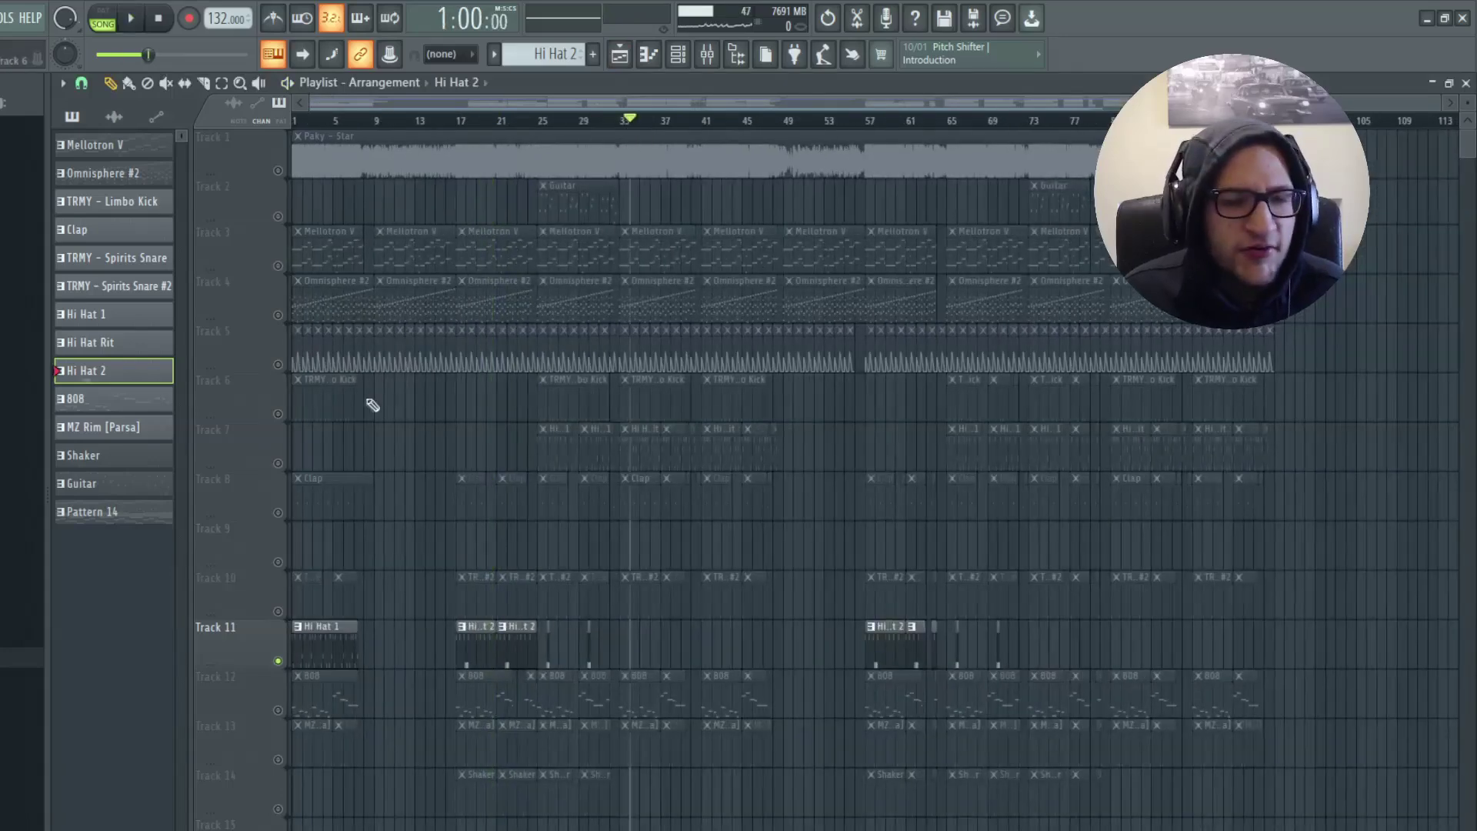
{"action": "right_click", "coordinate": [278, 463]}
{"action": "left_click", "coordinate": [623, 122]}
{"action": "scroll", "coordinate": [682, 294], "scroll_direction": "up", "scroll_amount": 5}
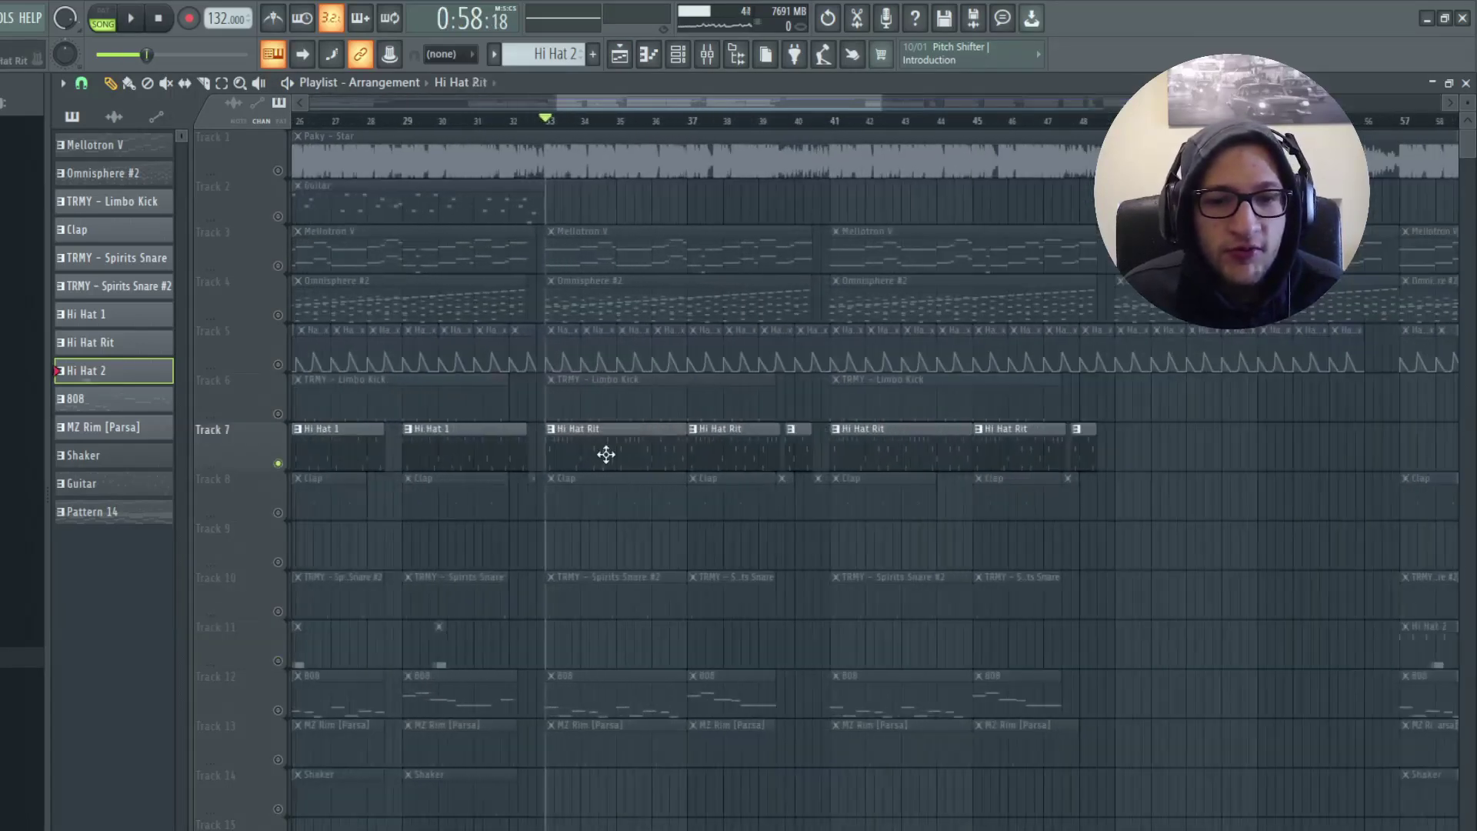
{"action": "double_click", "coordinate": [605, 452]}
{"action": "scroll", "coordinate": [118, 511], "scroll_direction": "up", "scroll_amount": 3}
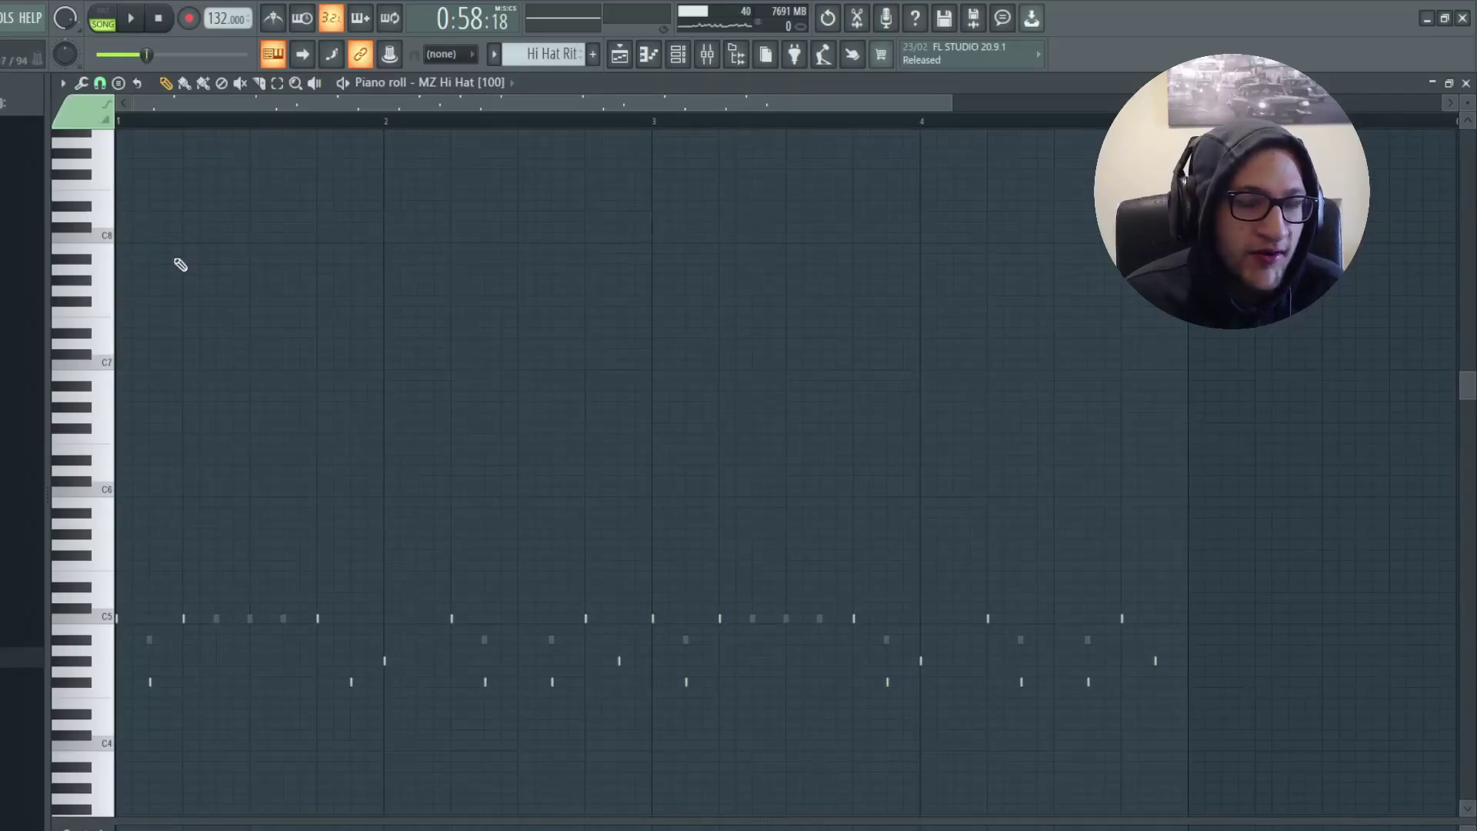
{"action": "key", "text": "space"}
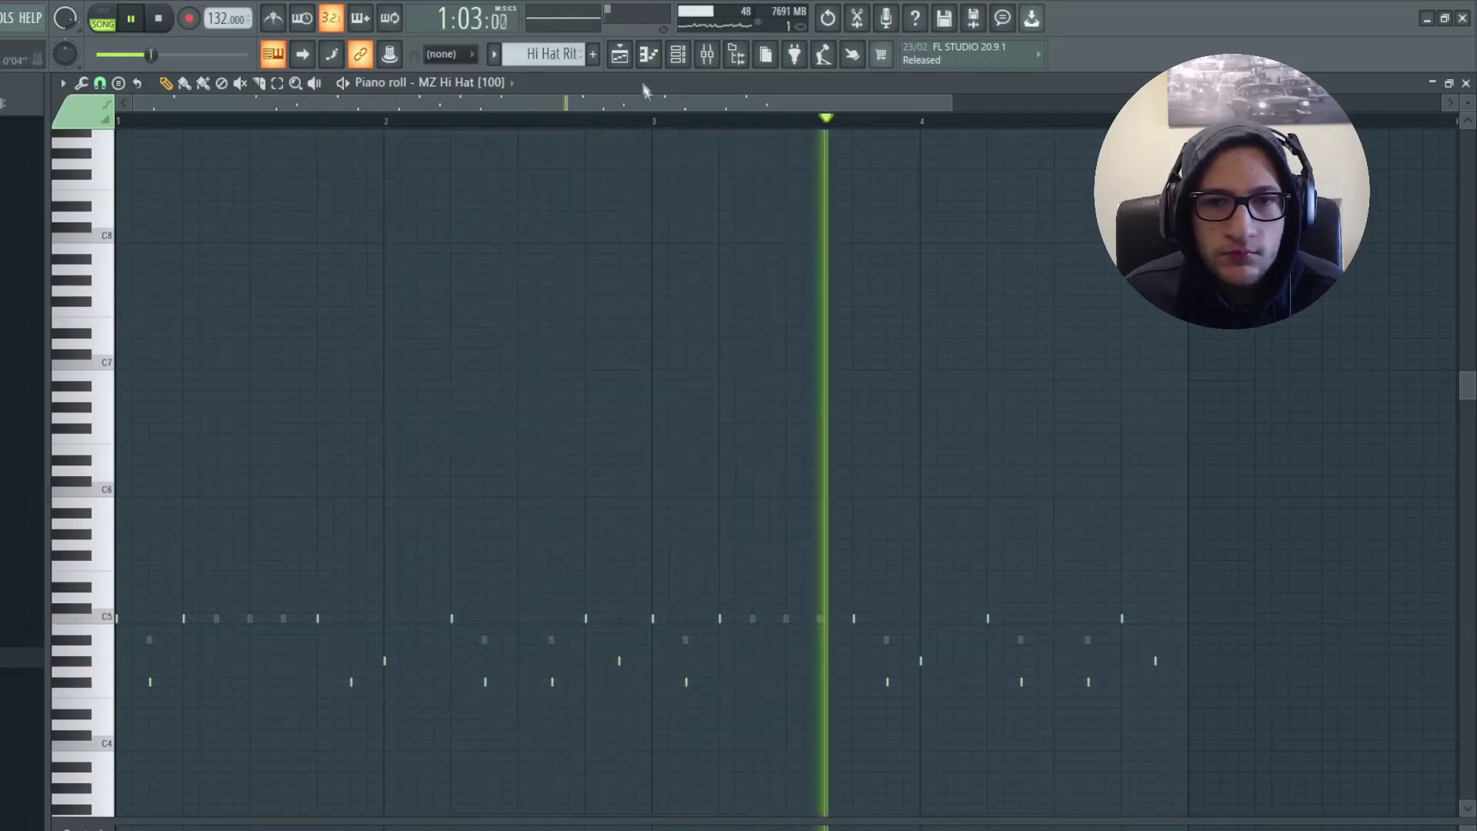
Return to the start of the arrangement and play the TRMY - Limbo Kick pattern, inspecting its notes in the piano roll
{"action": "left_click", "coordinate": [619, 54]}
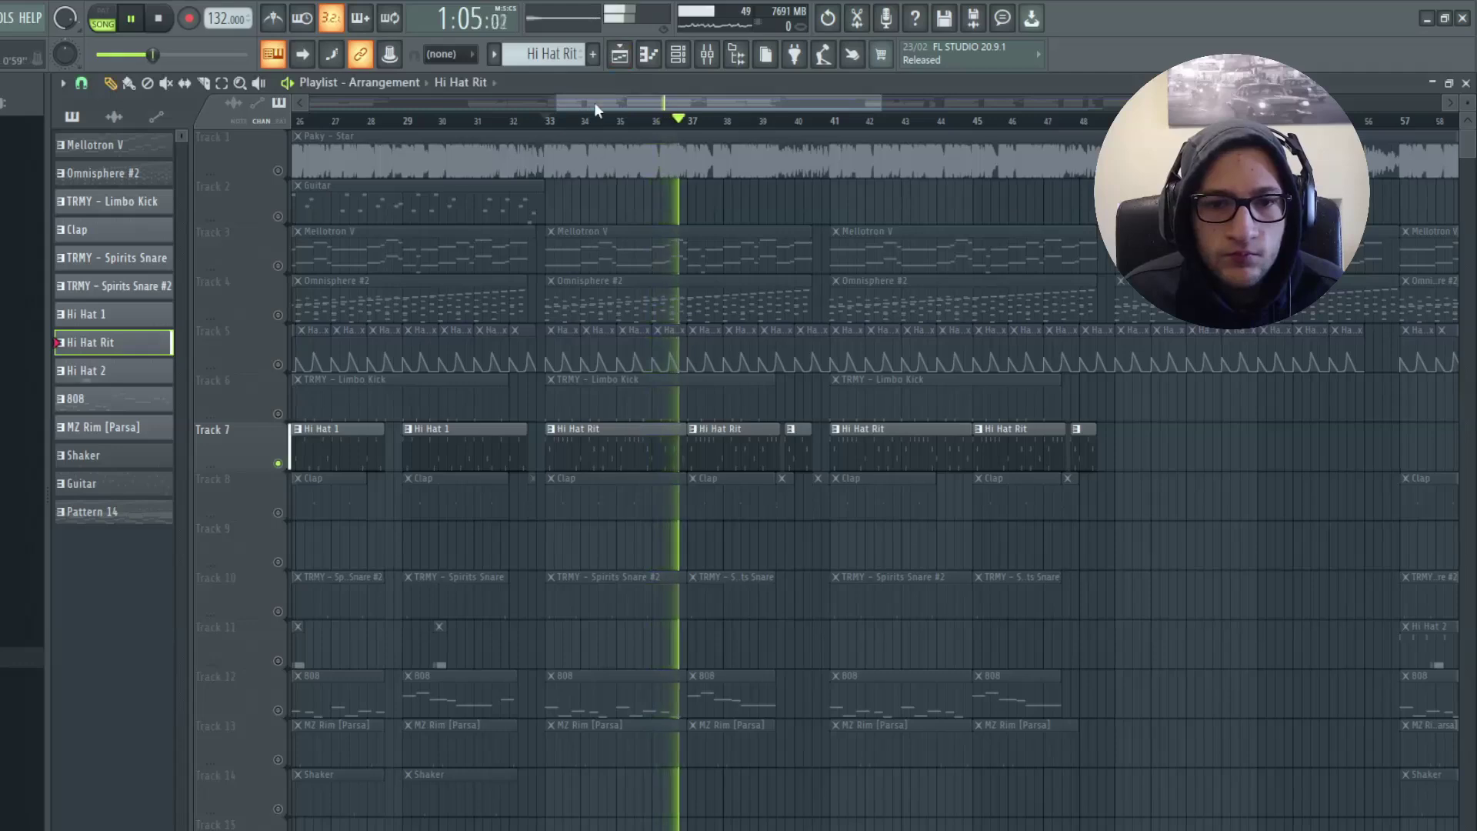
{"action": "left_click_drag", "start_coordinate": [594, 104], "coordinate": [346, 103]}
{"action": "key", "text": "space"}
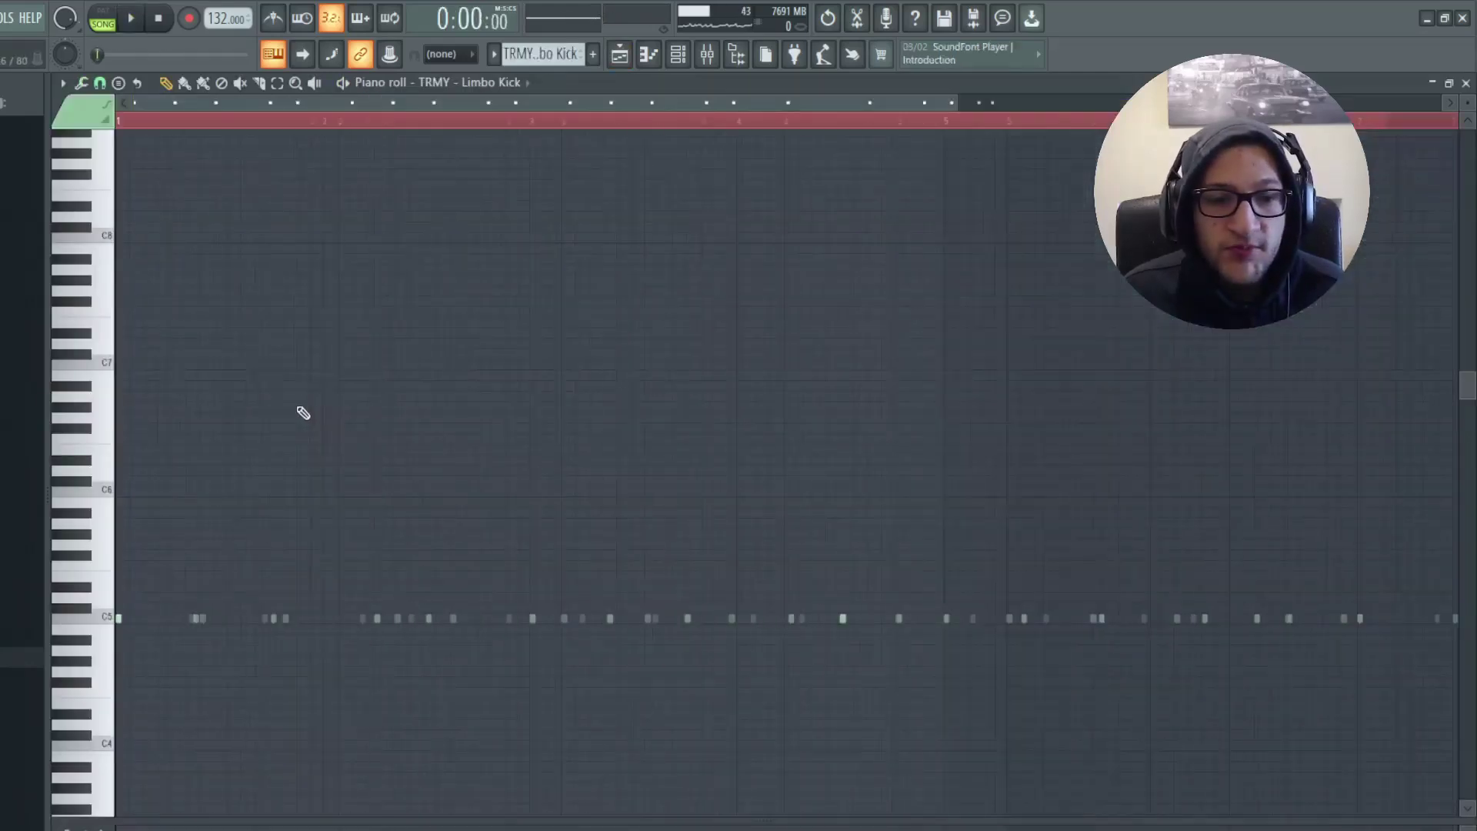
{"action": "key", "text": "space"}
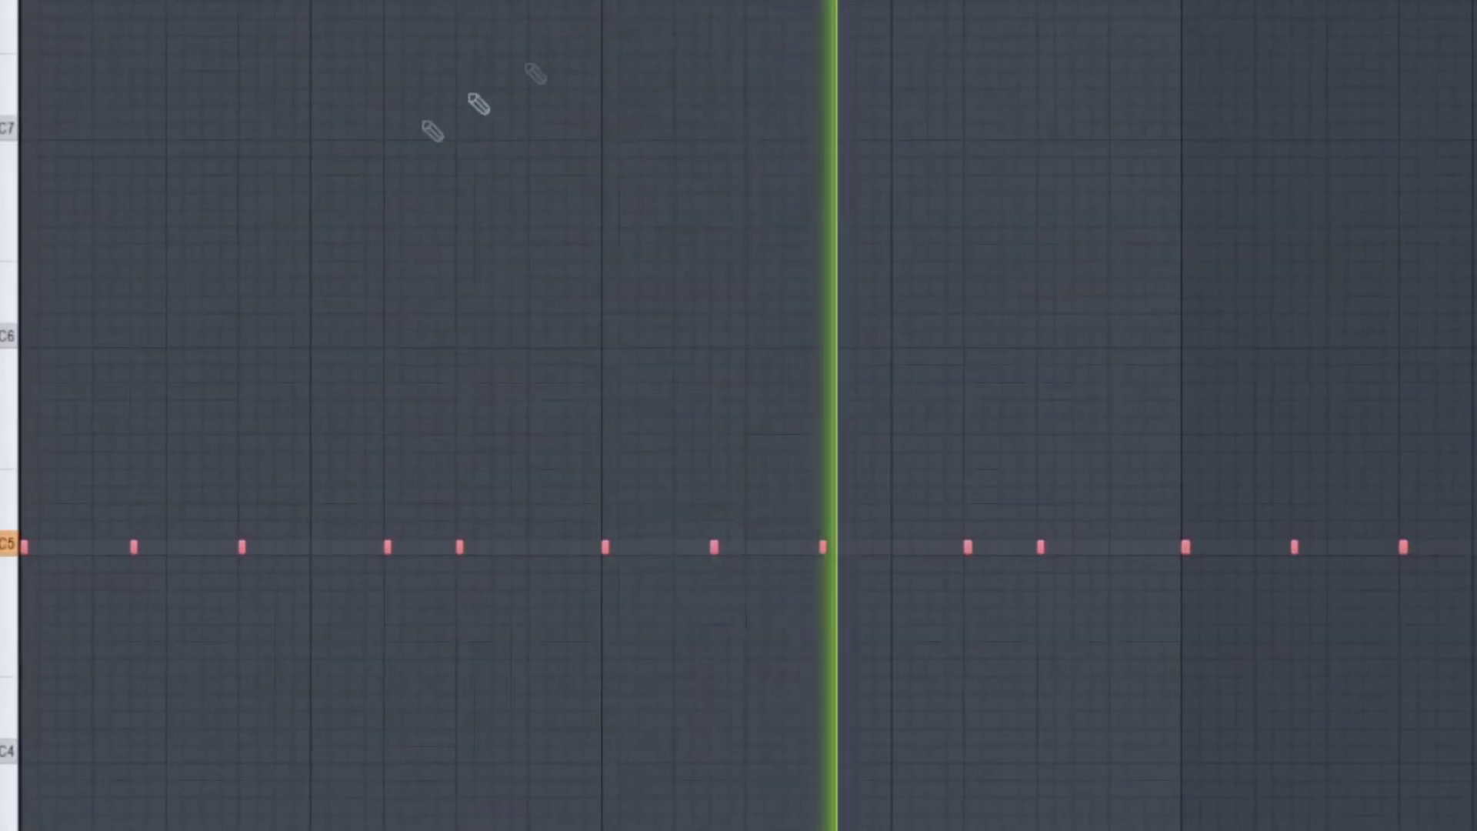
{"action": "scroll", "coordinate": [270, 363], "scroll_direction": "up", "scroll_amount": 2}
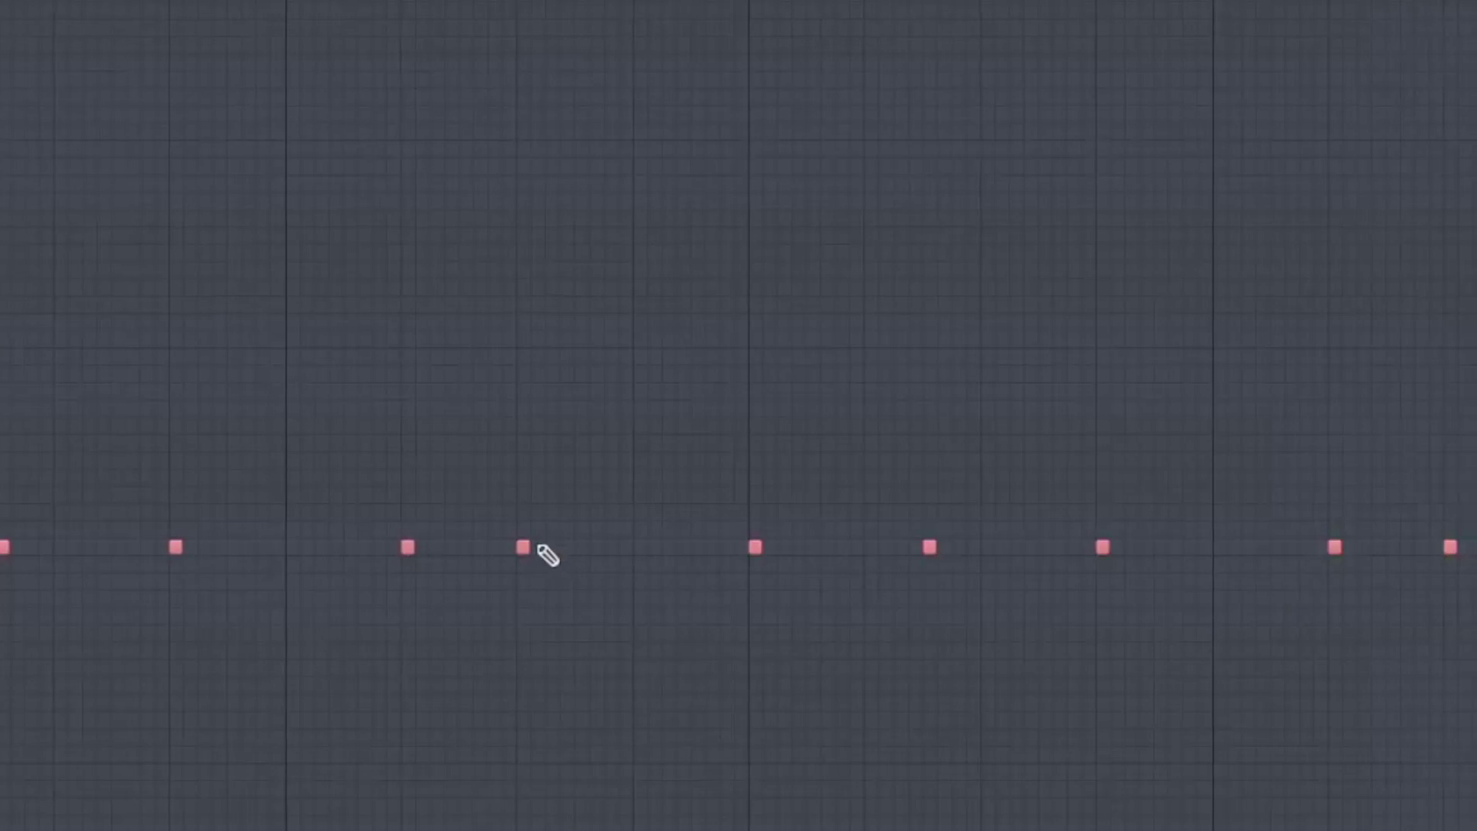
{"action": "left_click", "coordinate": [539, 548]}
{"action": "right_click", "coordinate": [562, 549]}
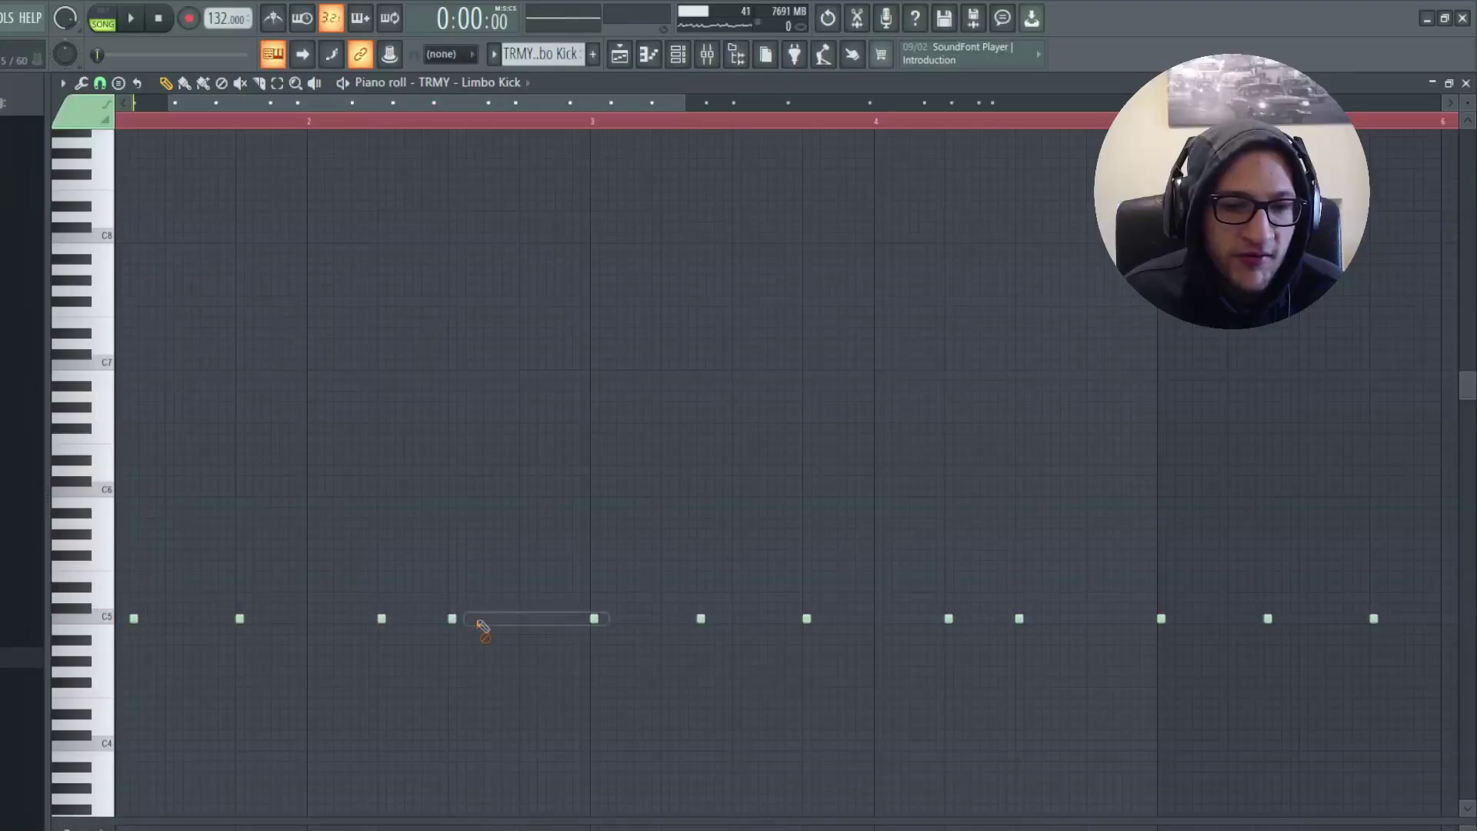
Play the soloed snare and rim tracks in the playlist from bar 1, and together with the shaker from bar 17
{"action": "key", "text": "F5"}
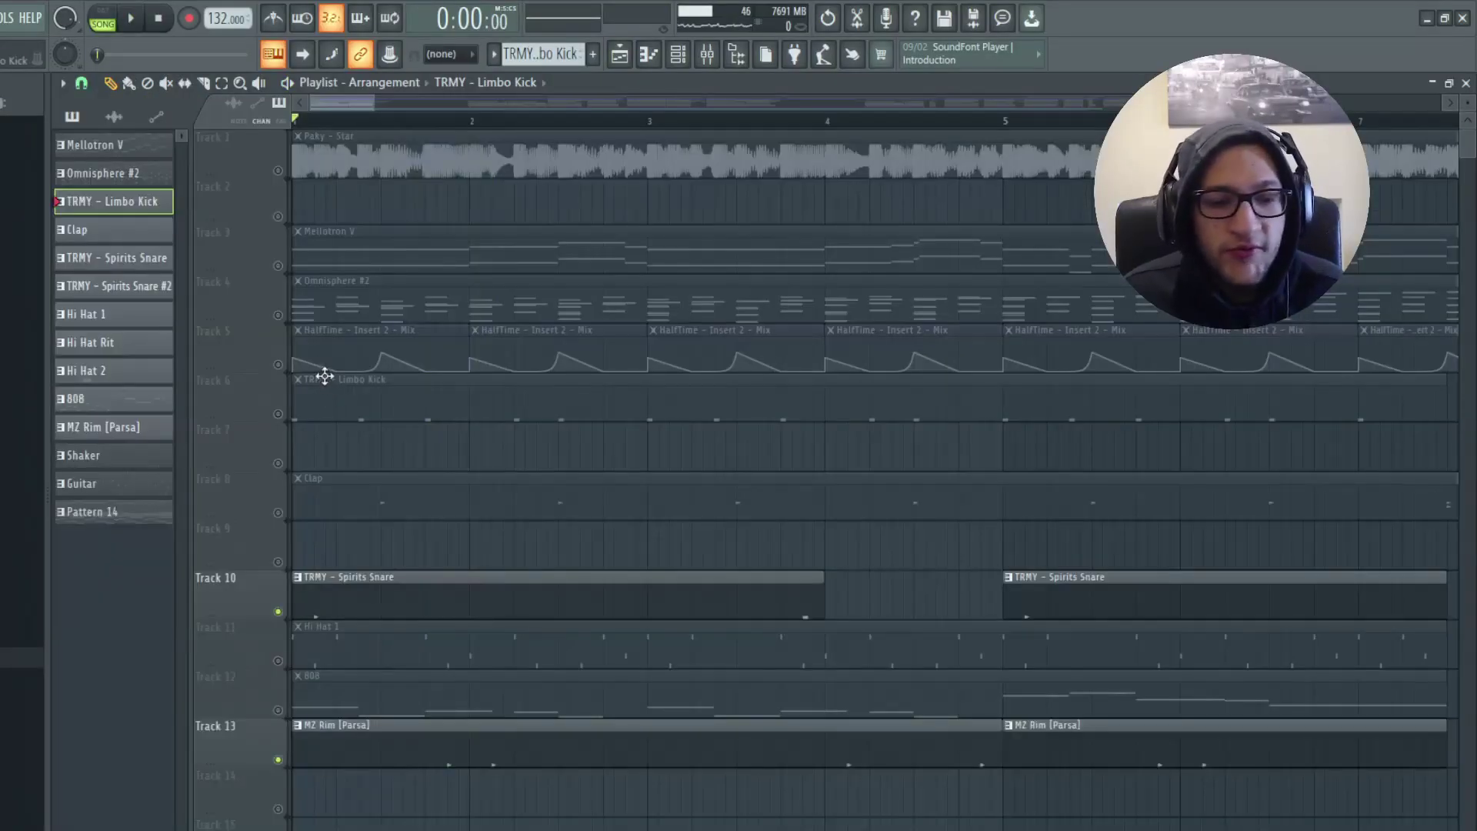
{"action": "key", "text": "space"}
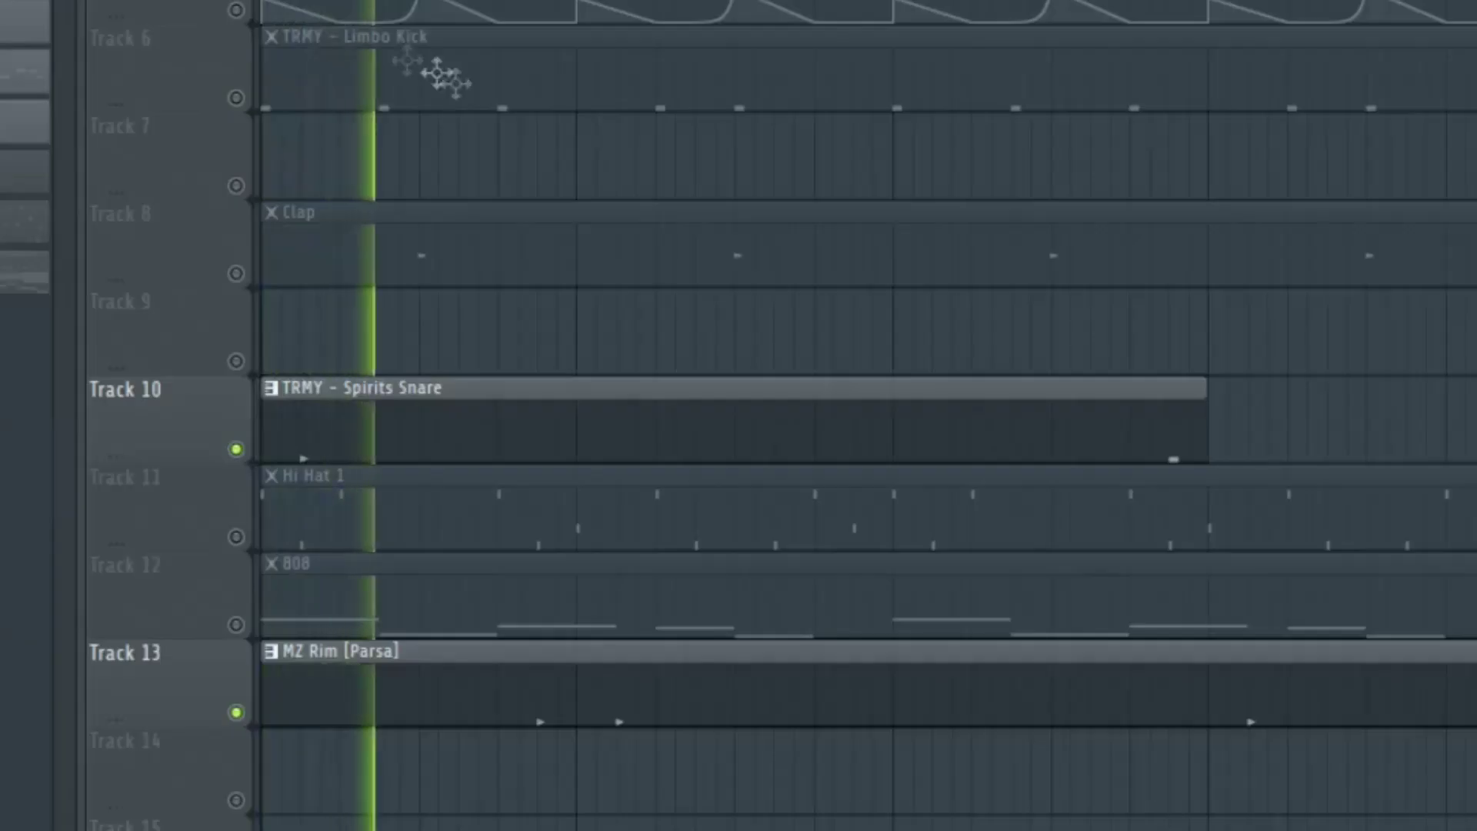
{"action": "scroll", "coordinate": [486, 472], "scroll_direction": "down", "scroll_amount": 3}
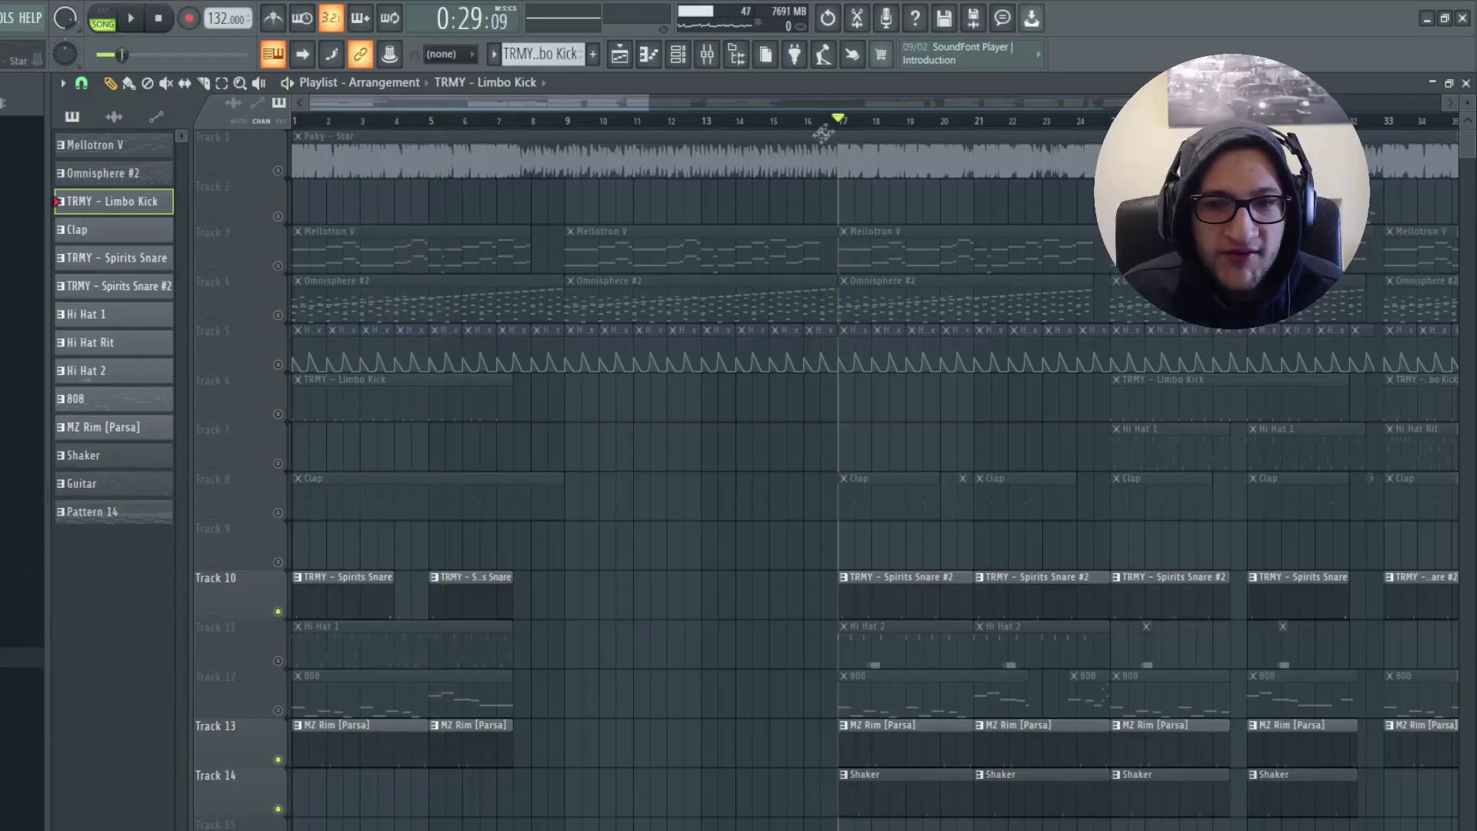
{"action": "left_click_drag", "start_coordinate": [1009, 492], "coordinate": [587, 633]}
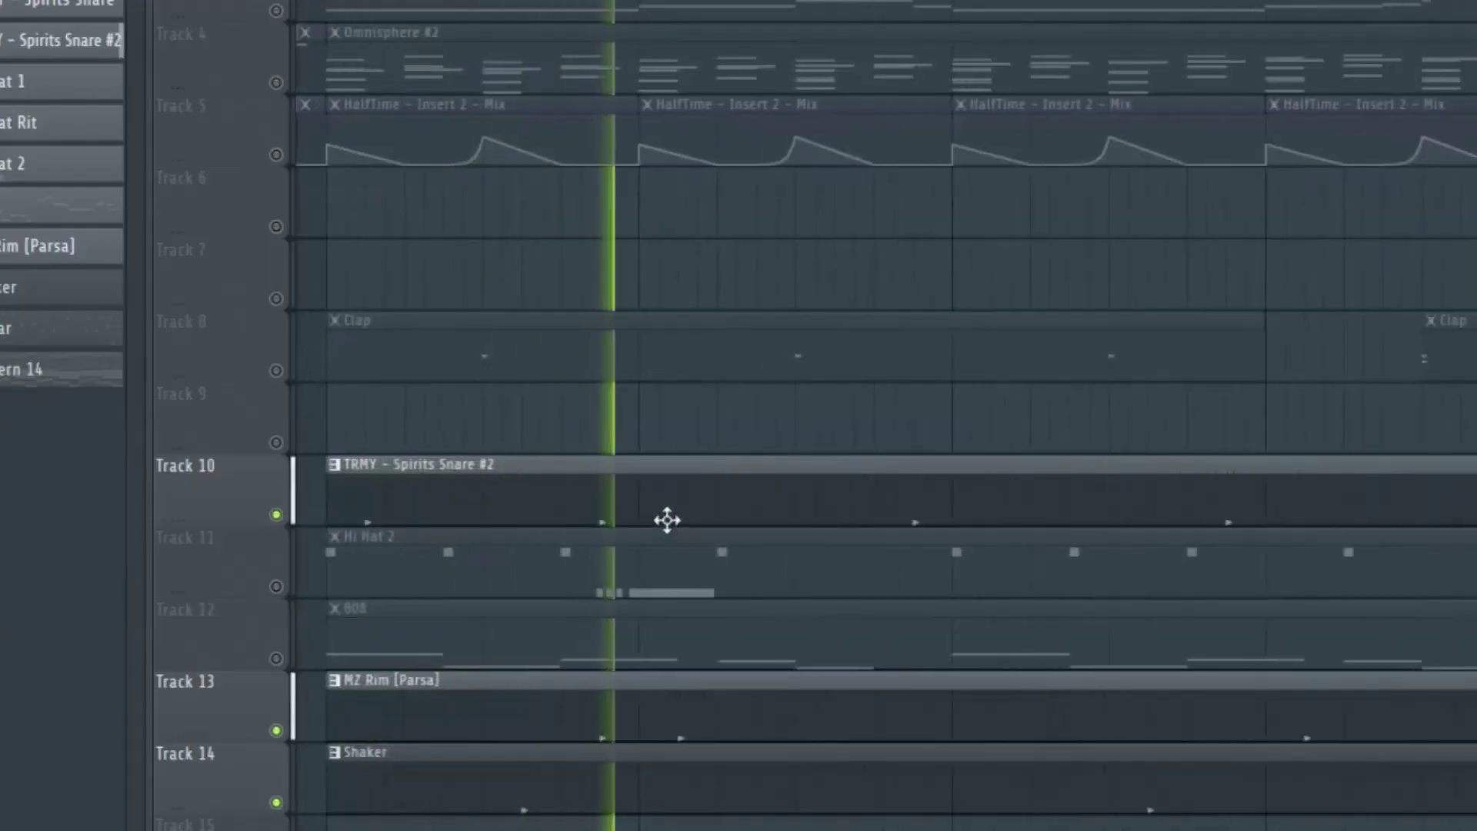
{"action": "scroll", "coordinate": [665, 521], "scroll_direction": "down", "scroll_amount": 5}
{"action": "scroll", "coordinate": [680, 455], "scroll_direction": "down", "scroll_amount": 3}
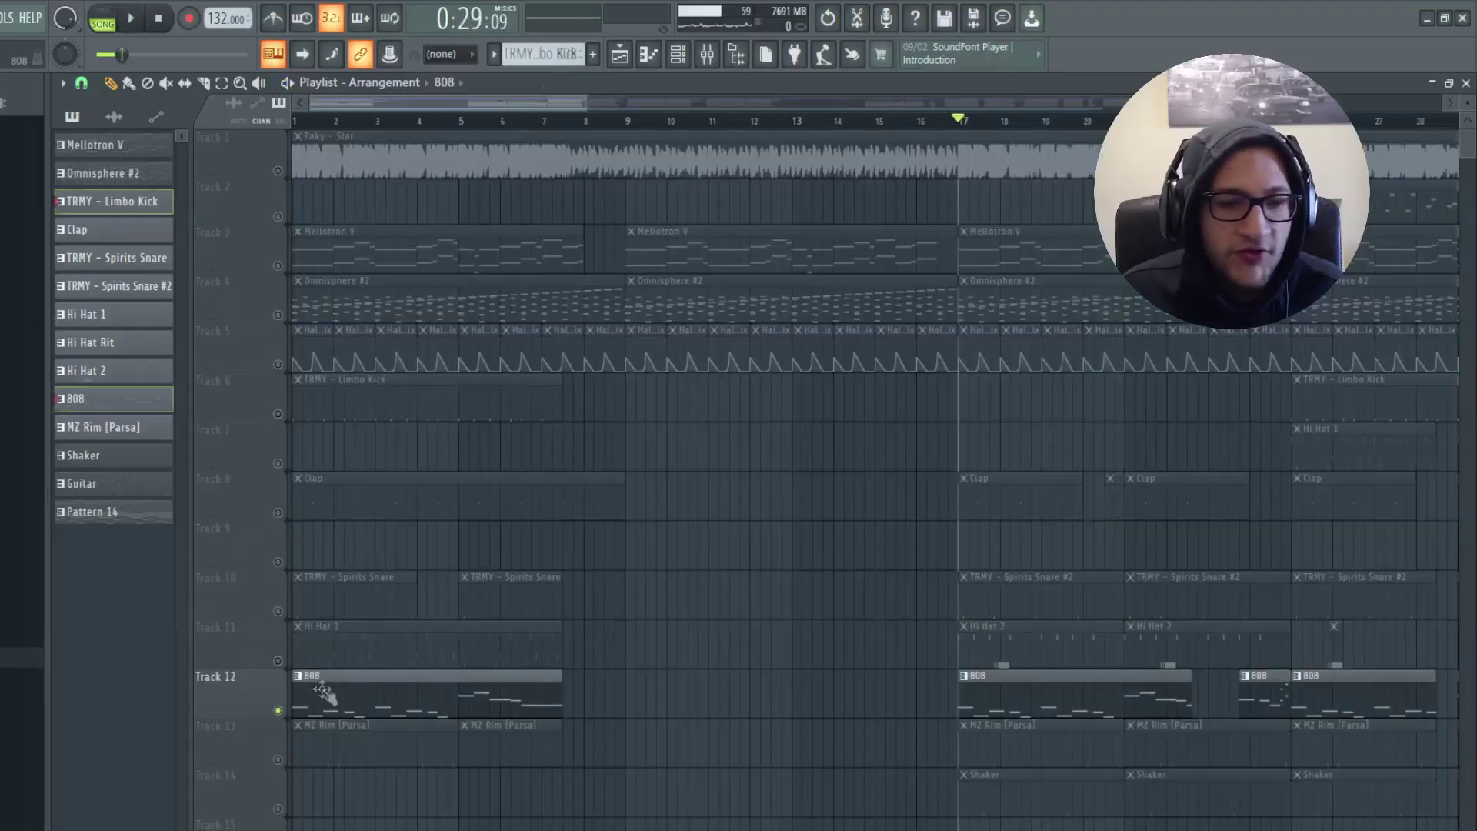
Open the 808 clip on Track 12, check its two MZ 808 channels in the channel rack and play the pattern
{"action": "double_click", "coordinate": [316, 687]}
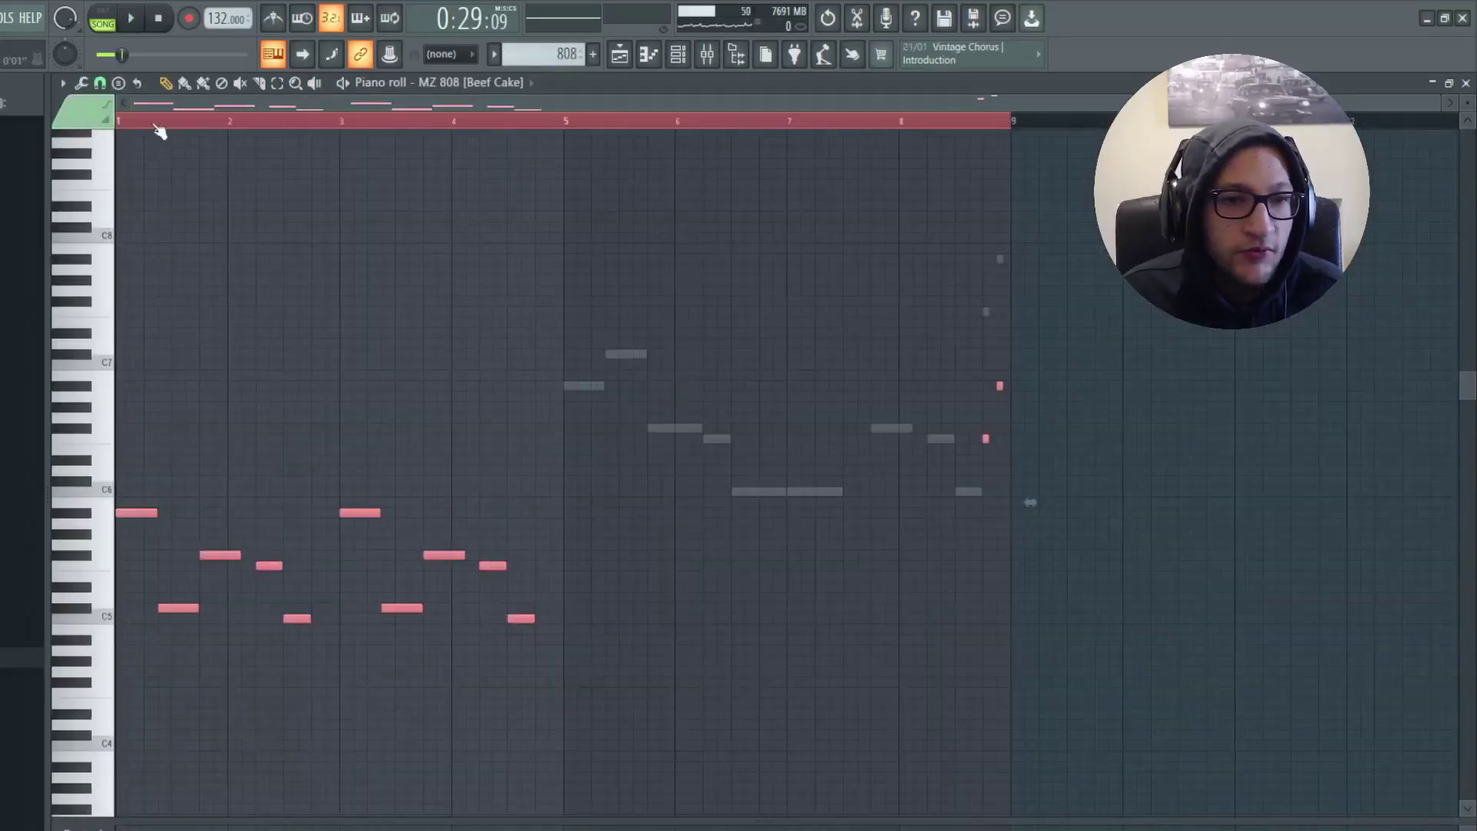
{"action": "left_click", "coordinate": [678, 53]}
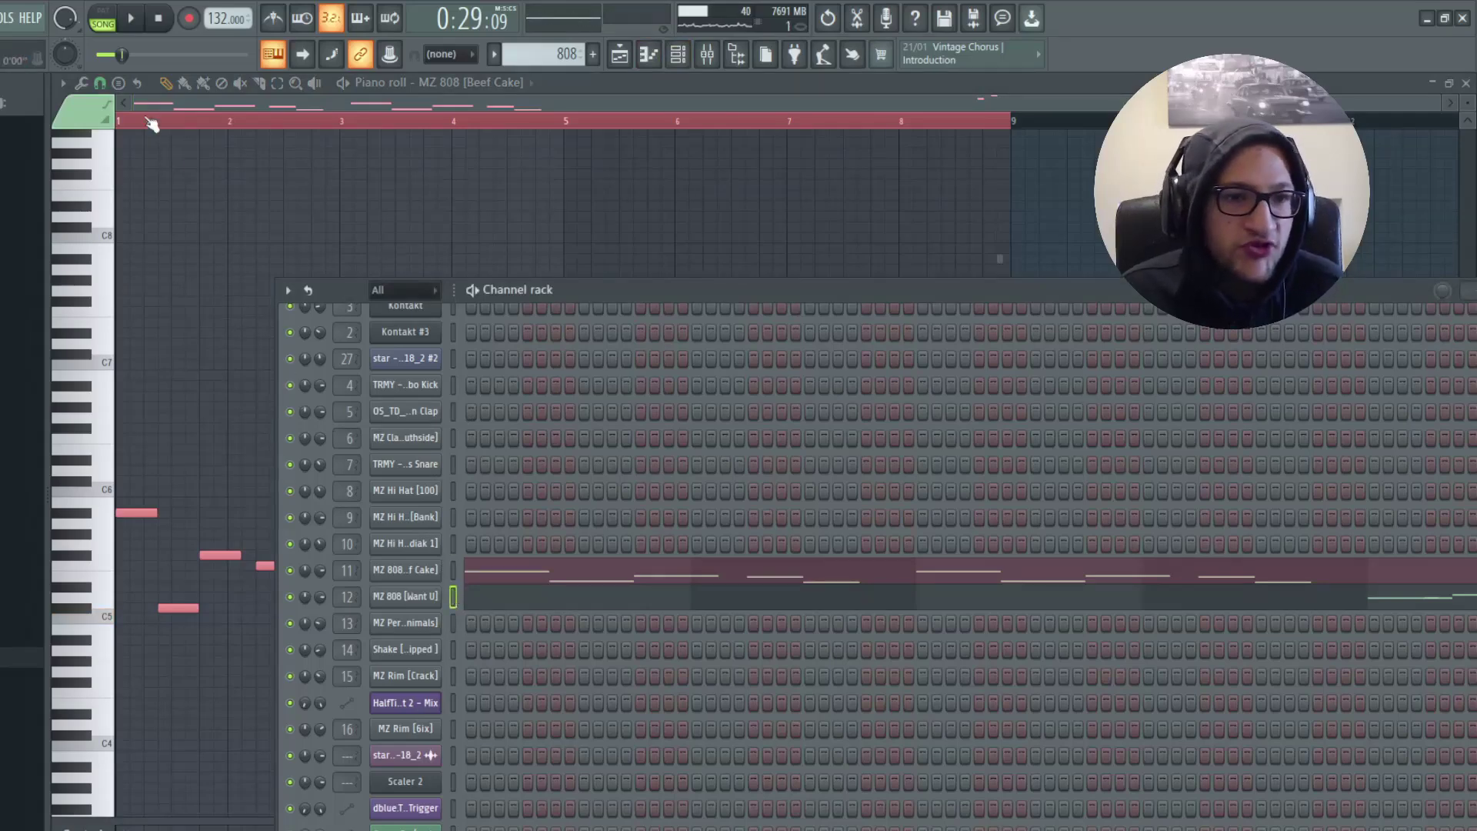
{"action": "left_click", "coordinate": [149, 120]}
{"action": "key", "text": "space"}
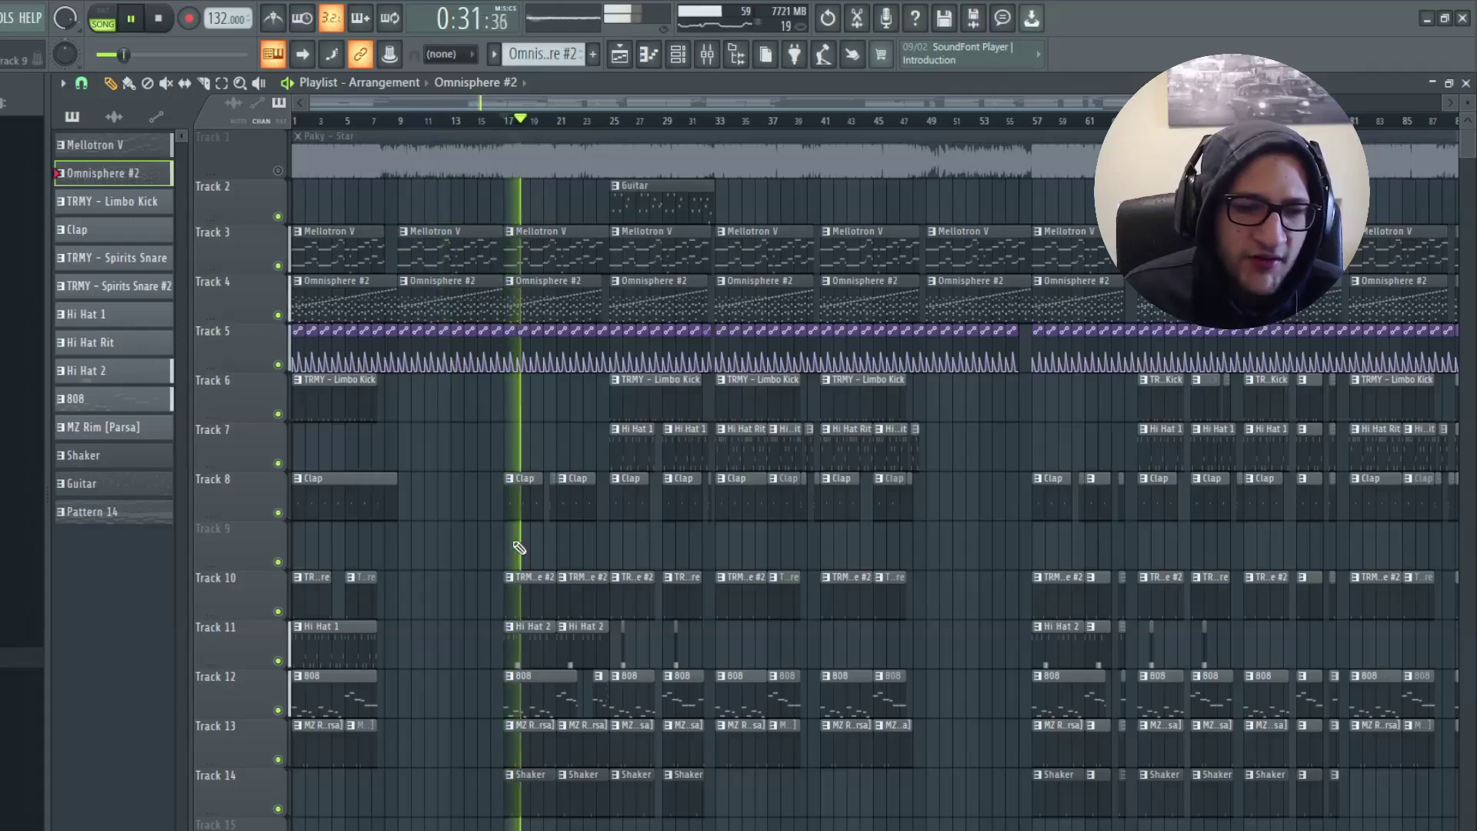
Examine the full arrangement in the playlist during playback from bar 17, from the section's clips to the overall layout
{"action": "scroll", "coordinate": [538, 608], "scroll_direction": "up", "scroll_amount": 5}
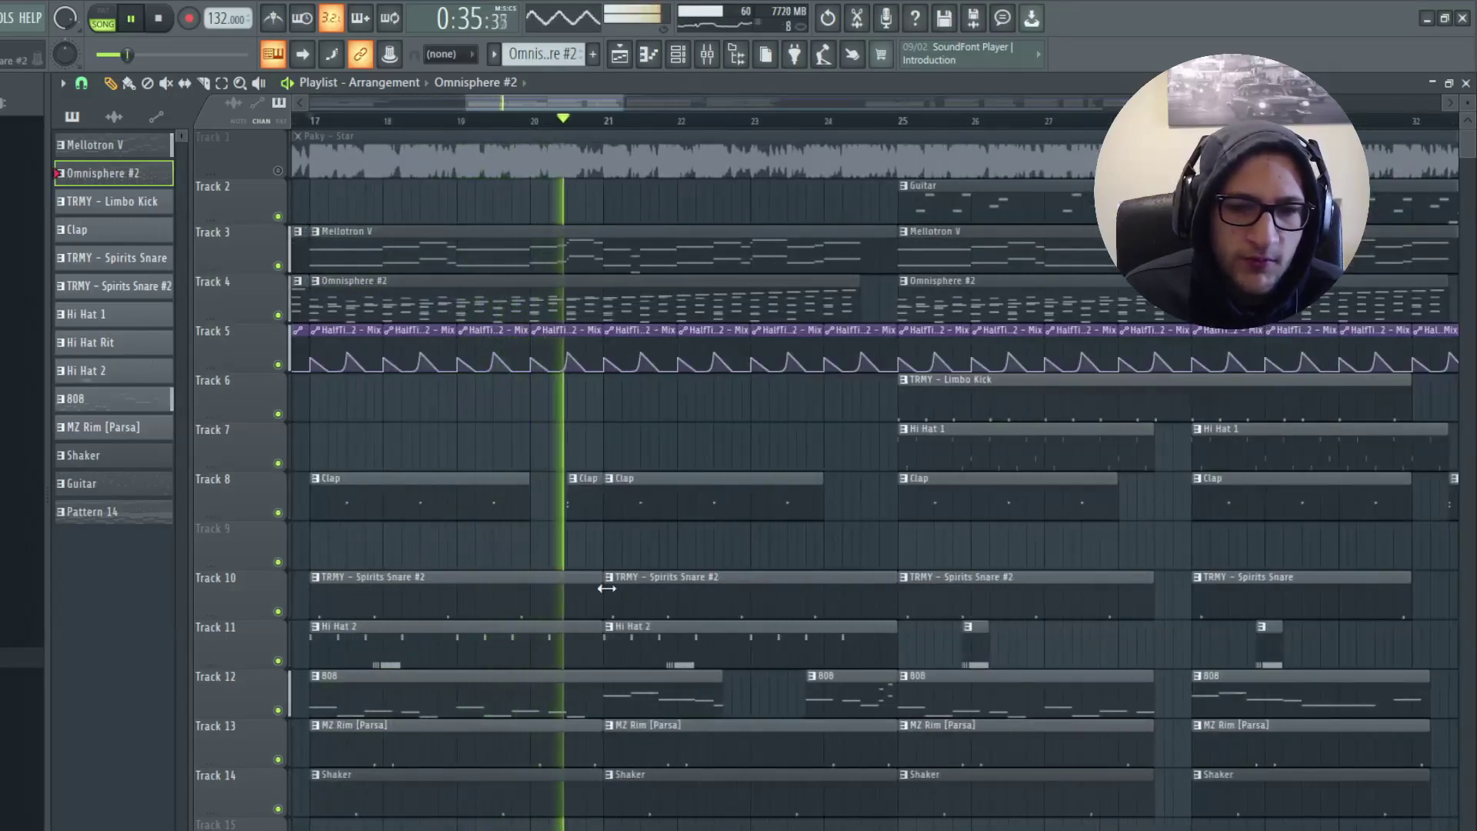
{"action": "scroll", "coordinate": [645, 546], "scroll_direction": "down", "scroll_amount": 1}
{"action": "scroll", "coordinate": [644, 546], "scroll_direction": "down", "scroll_amount": 4}
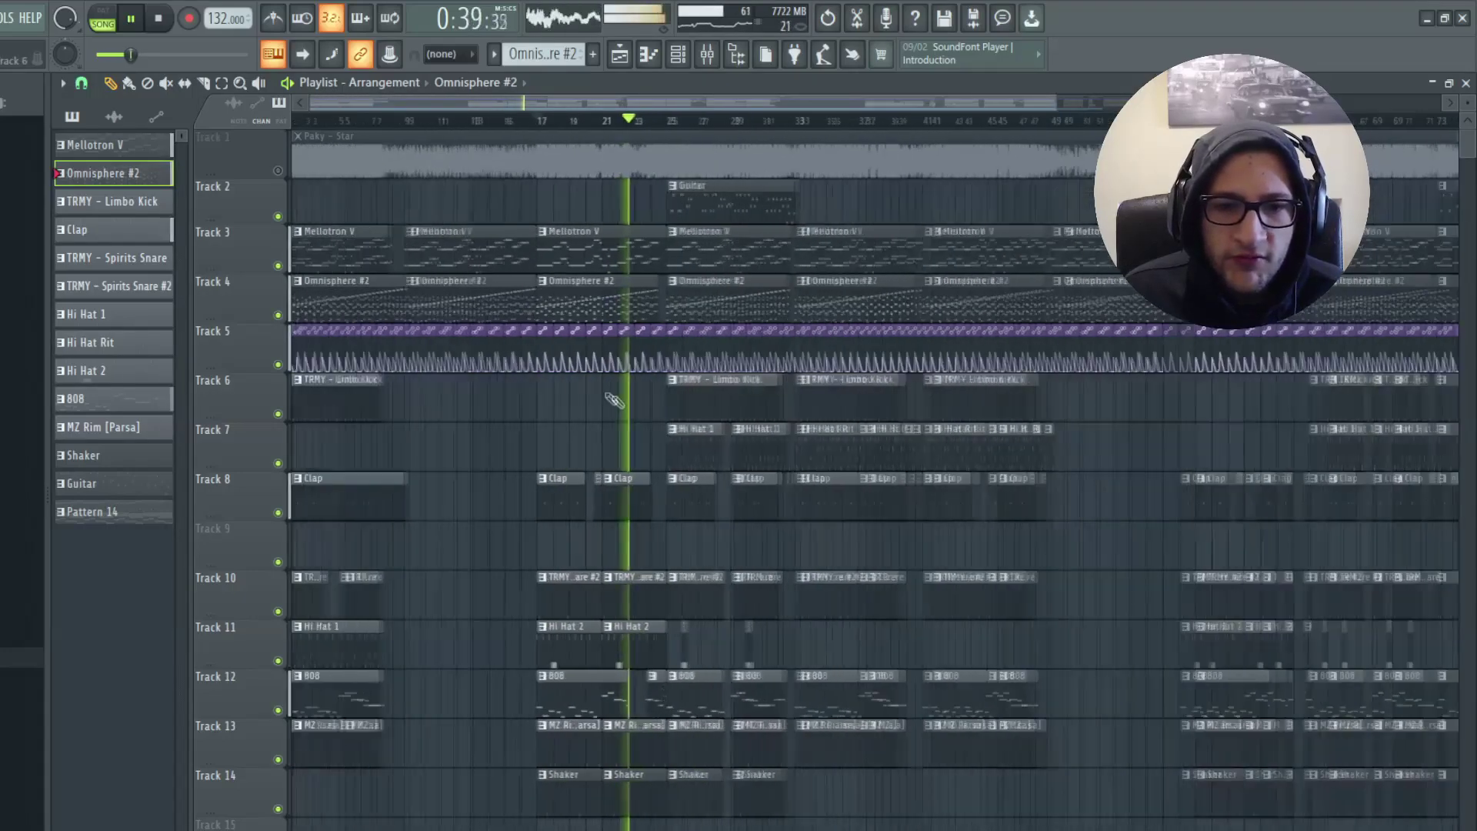
{"action": "scroll", "coordinate": [538, 331], "scroll_direction": "down", "scroll_amount": 1}
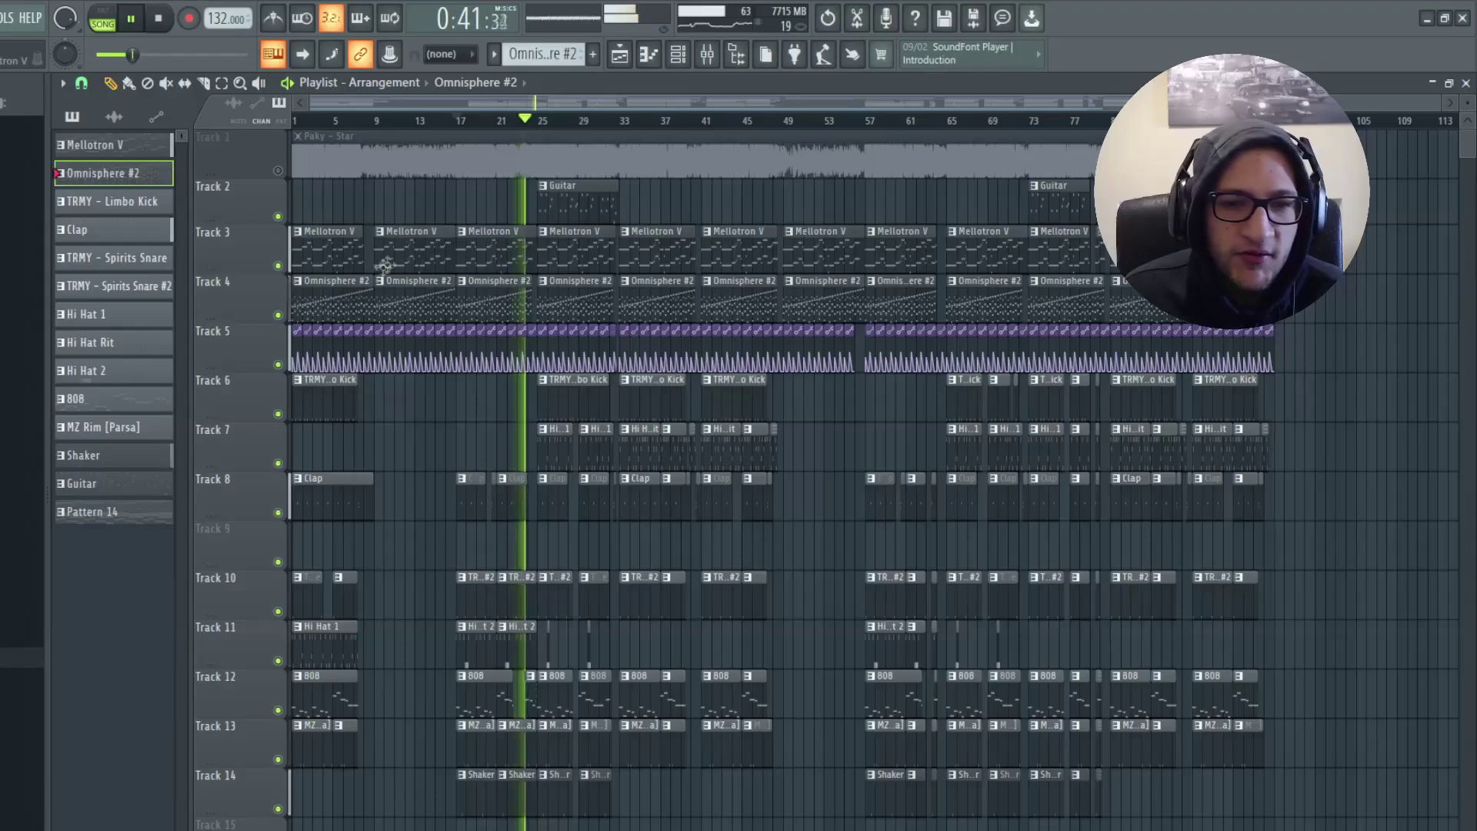
{"action": "scroll", "coordinate": [358, 297], "scroll_direction": "up", "scroll_amount": 1}
{"action": "left_click_drag", "start_coordinate": [442, 103], "coordinate": [269, 103]}
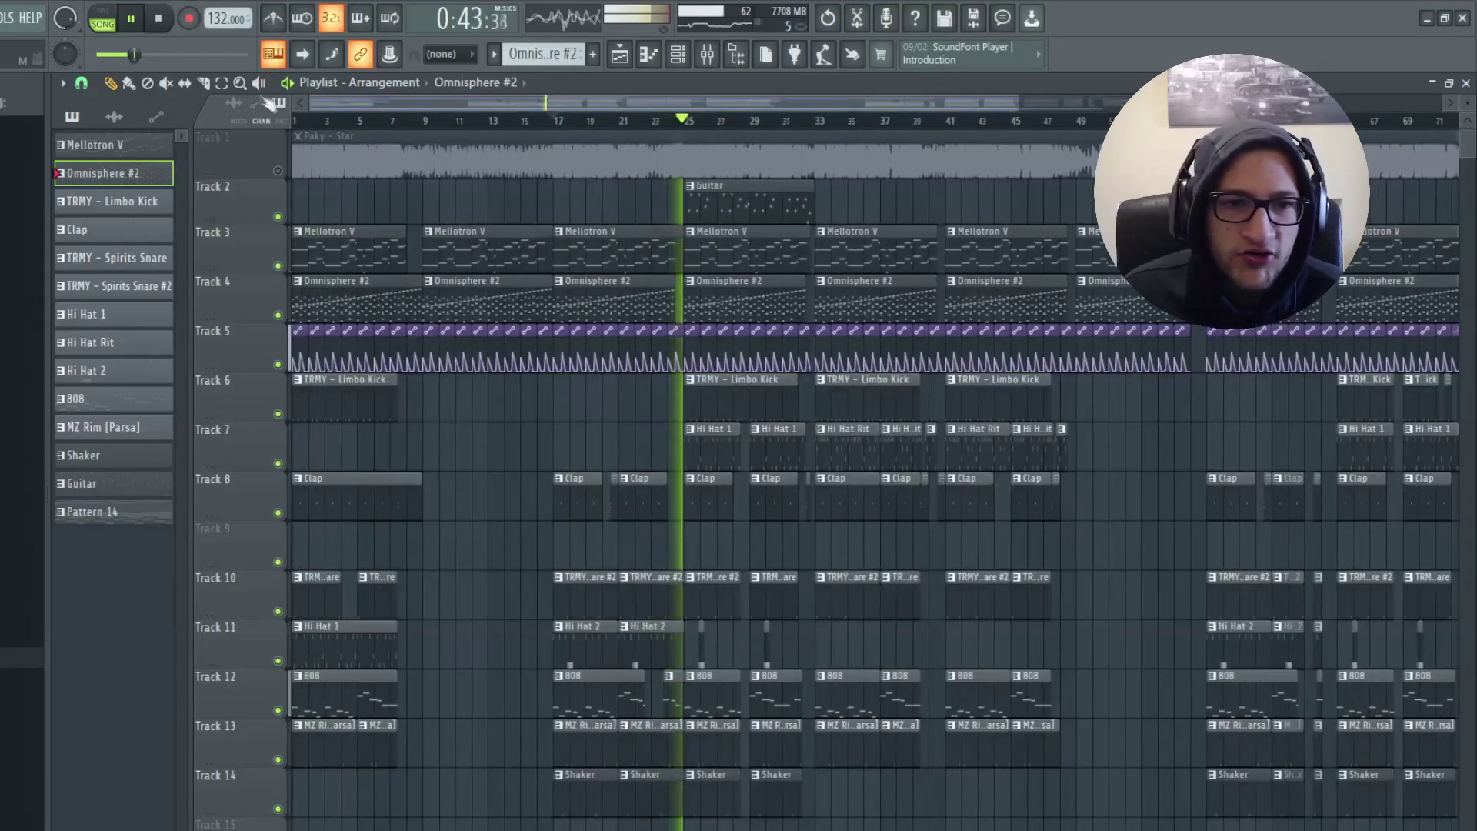
Stop playback and mark the arrangement's opening as a time selection, first bars 1 to 9 and then bars 1 to 17
{"action": "key", "text": "space"}
{"action": "left_click_drag", "start_coordinate": [422, 125], "coordinate": [218, 127], "text": "ctrl"}
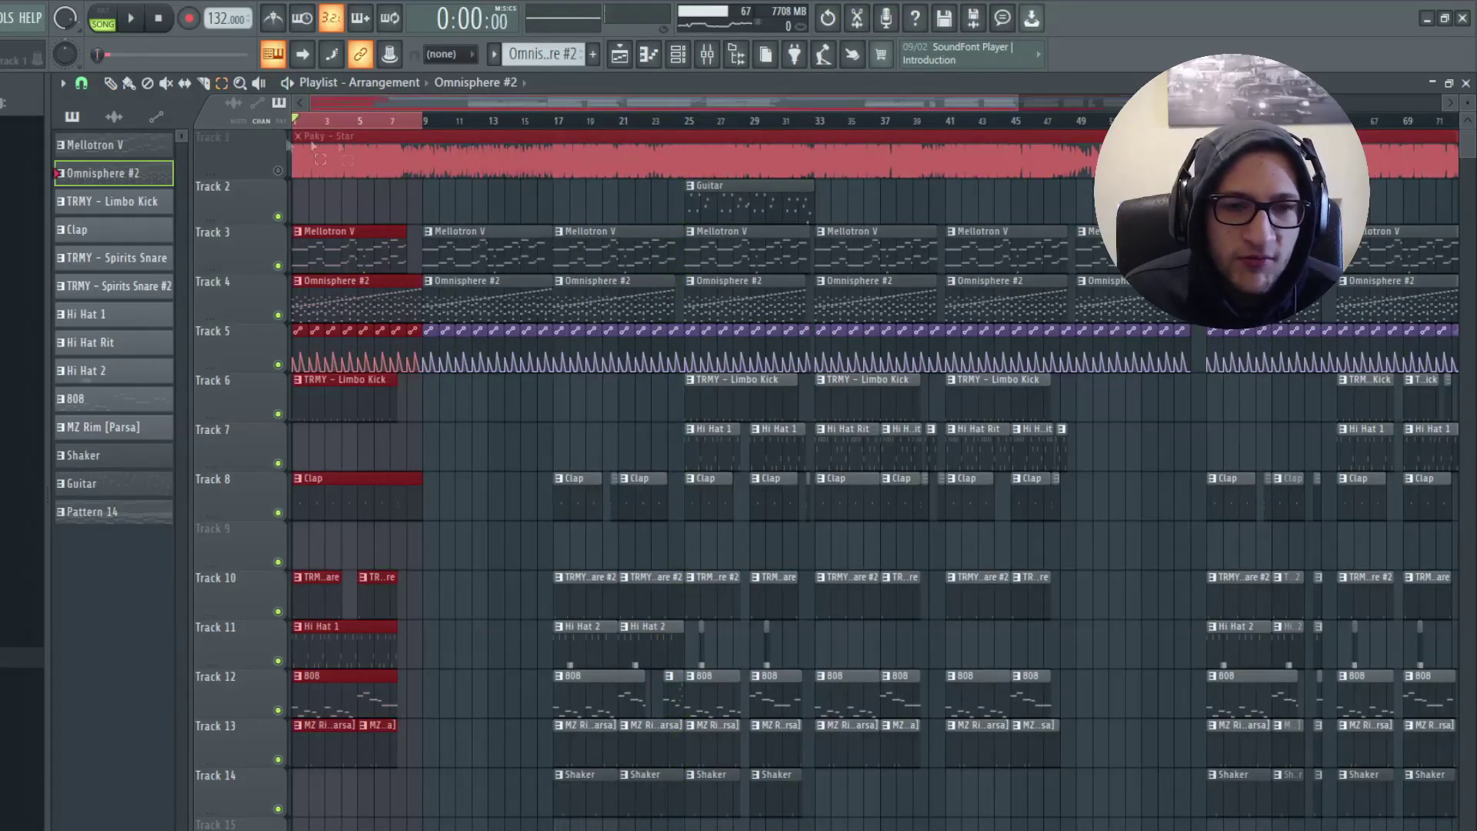
{"action": "left_click_drag", "start_coordinate": [559, 126], "coordinate": [350, 127], "text": "ctrl"}
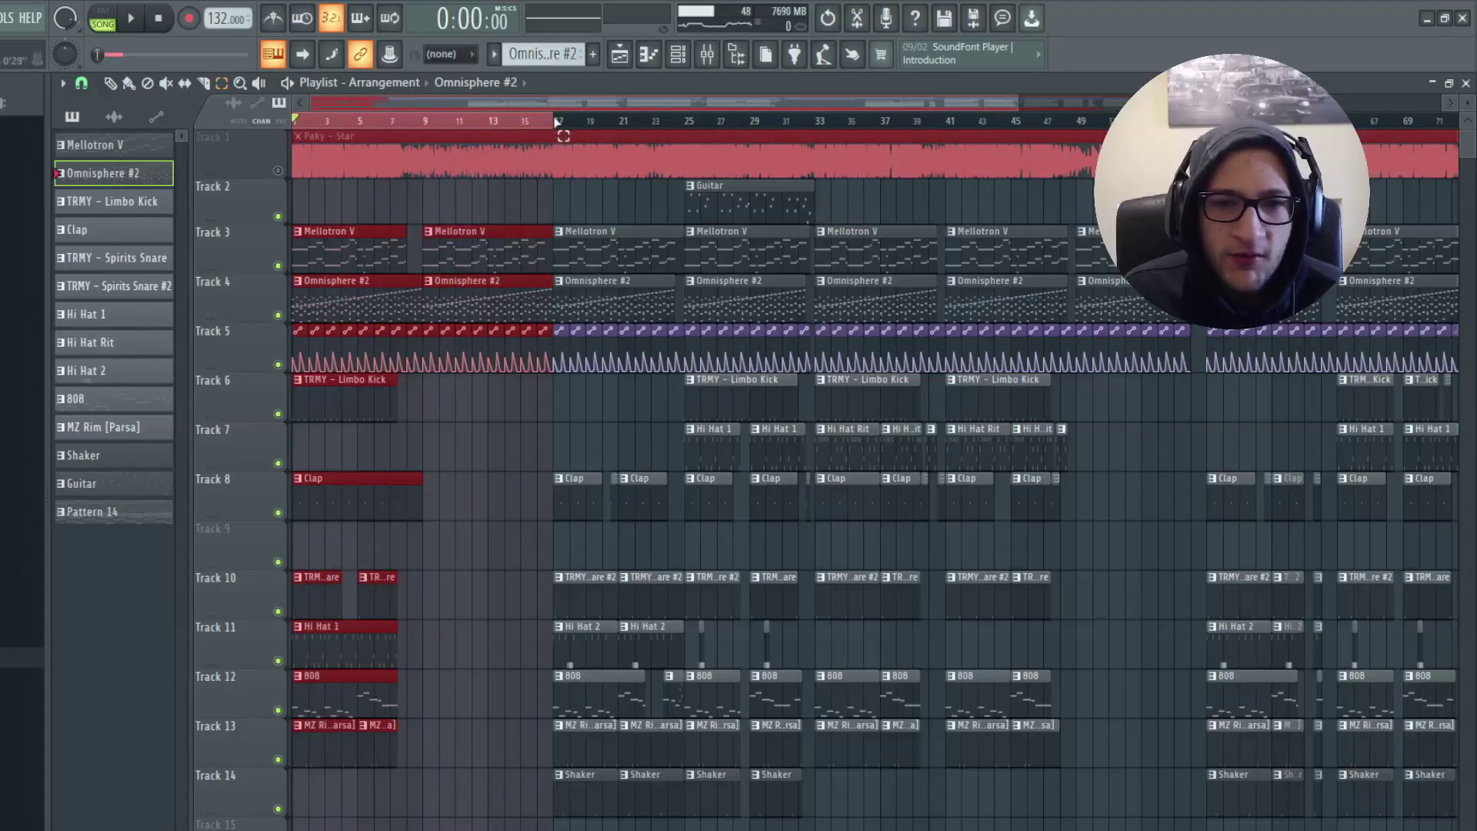
Mark bars 17 to 33 as the time selection, play that section and inspect it against the full playlist
{"action": "left_click_drag", "start_coordinate": [557, 121], "coordinate": [452, 131]}
{"action": "left_click_drag", "start_coordinate": [814, 125], "coordinate": [558, 140]}
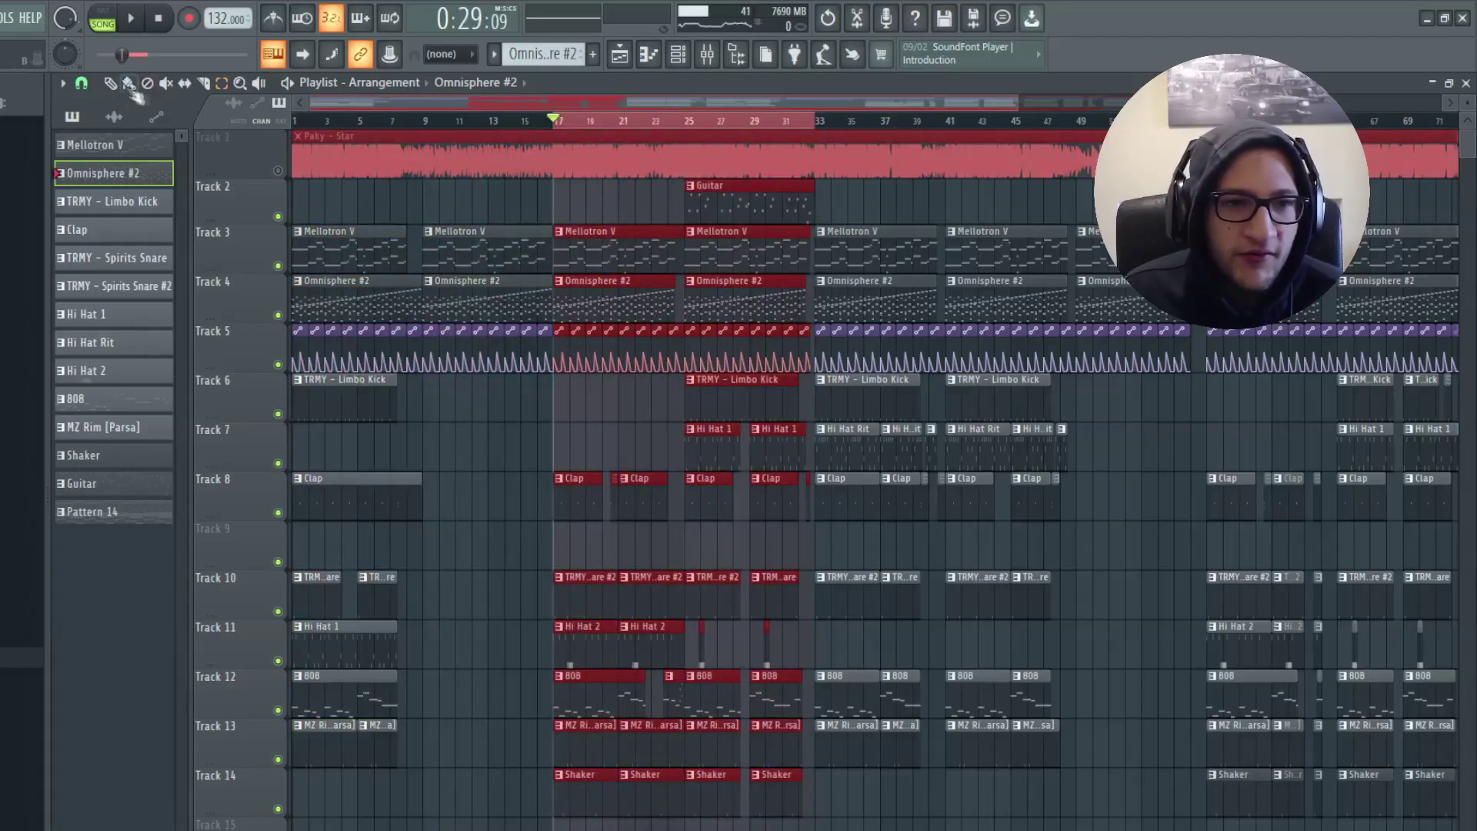
{"action": "key", "text": "space"}
{"action": "left_click", "coordinate": [240, 85]}
{"action": "right_click", "coordinate": [884, 135]}
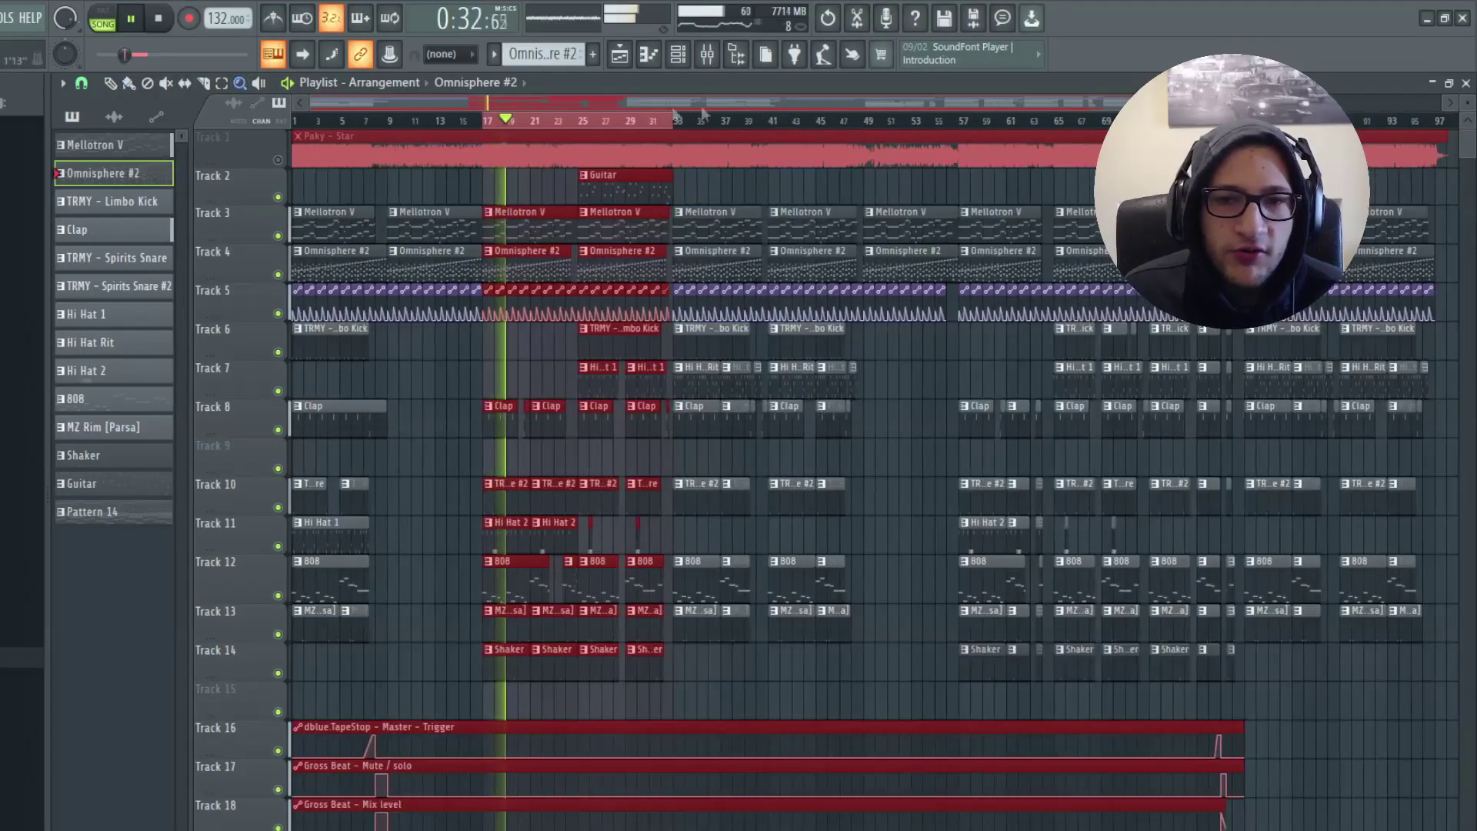
{"action": "left_click", "coordinate": [673, 165]}
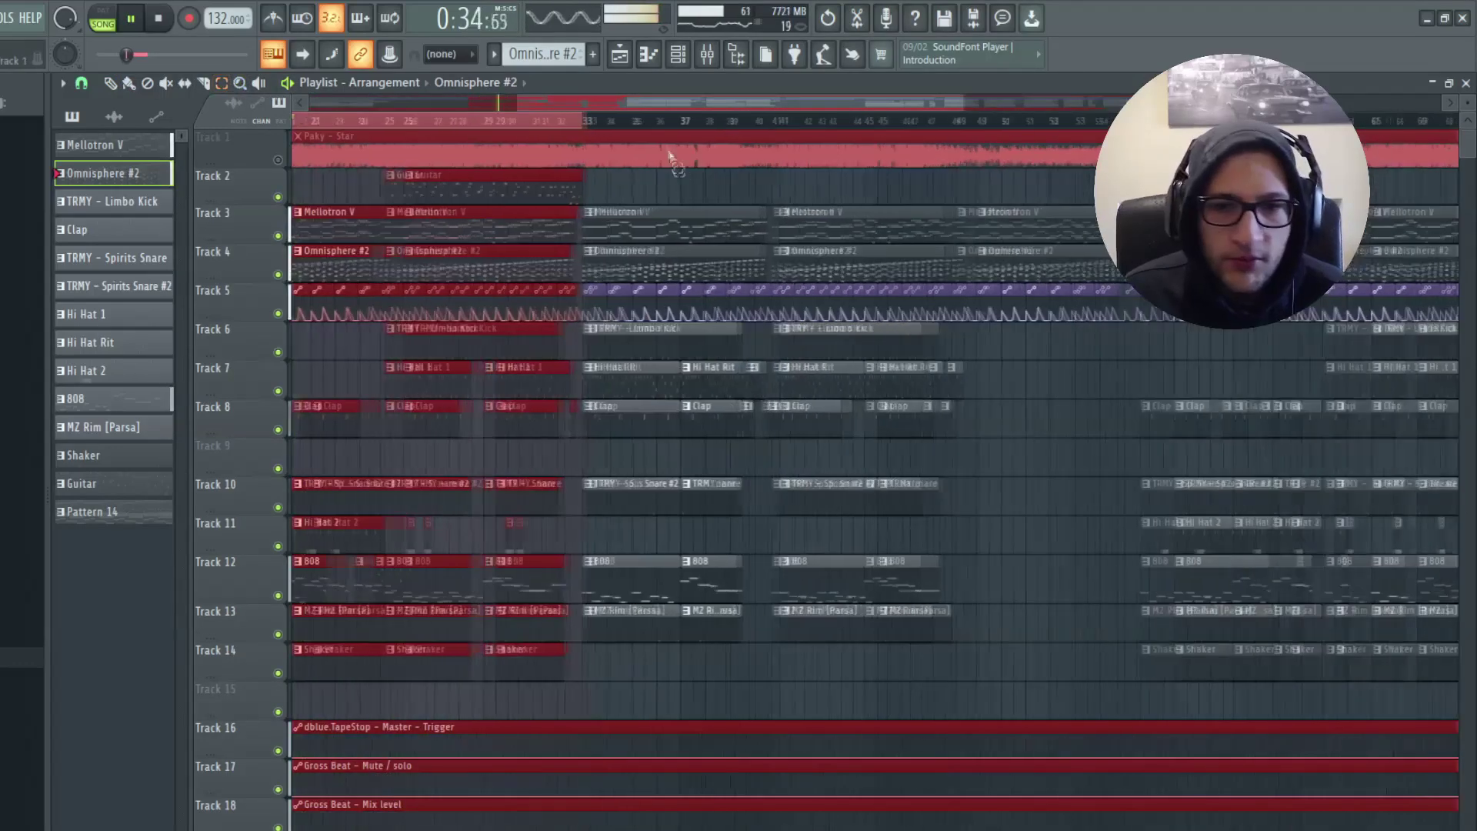
Mark bars 33 to 49 as the time selection, and finish by selecting every clip in the full arrangement
{"action": "left_click_drag", "start_coordinate": [566, 126], "coordinate": [1023, 135]}
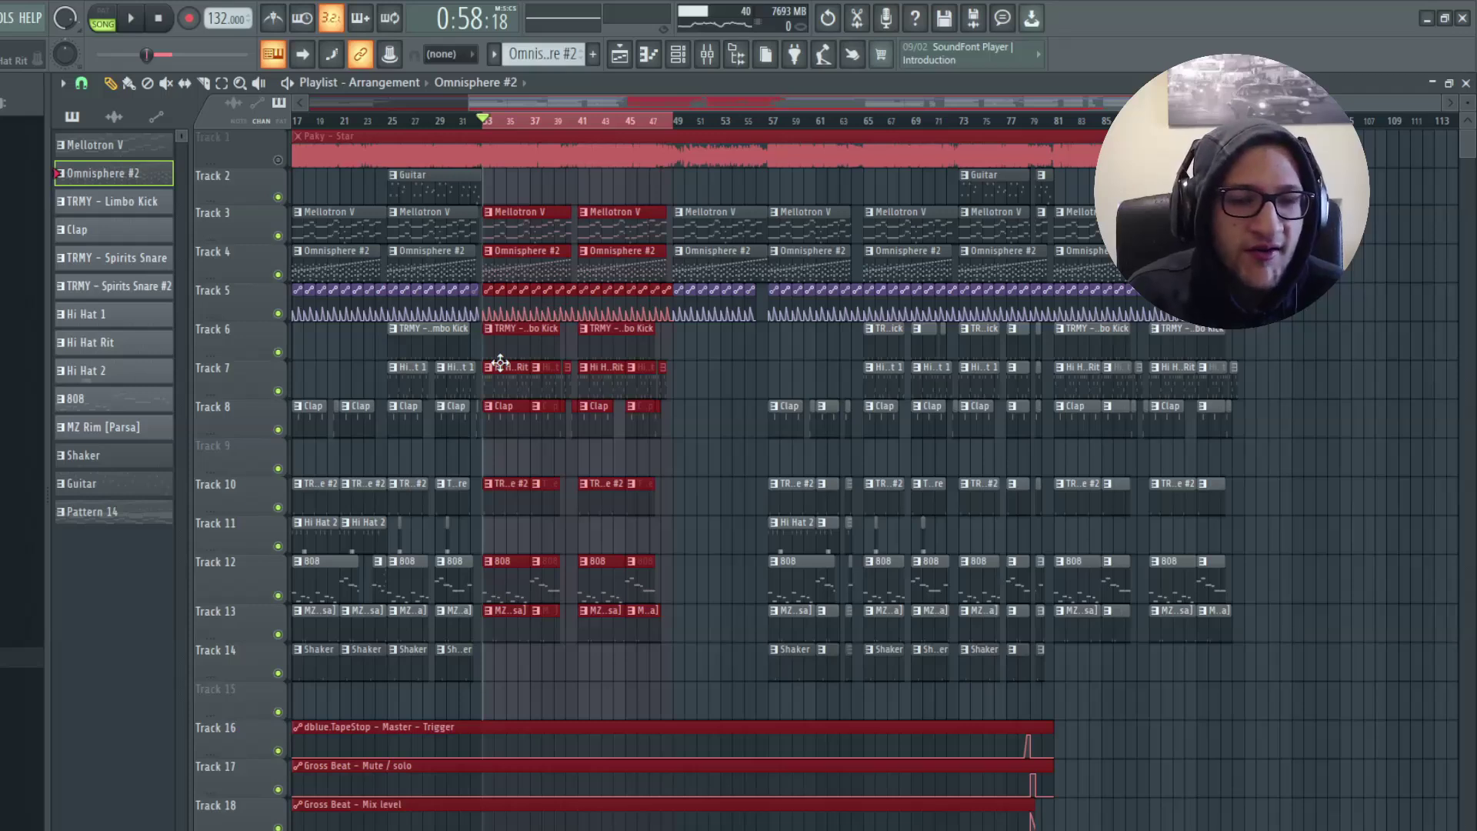
{"action": "scroll", "coordinate": [523, 368], "scroll_direction": "down", "scroll_amount": 2}
{"action": "key", "text": "ctrl+a"}
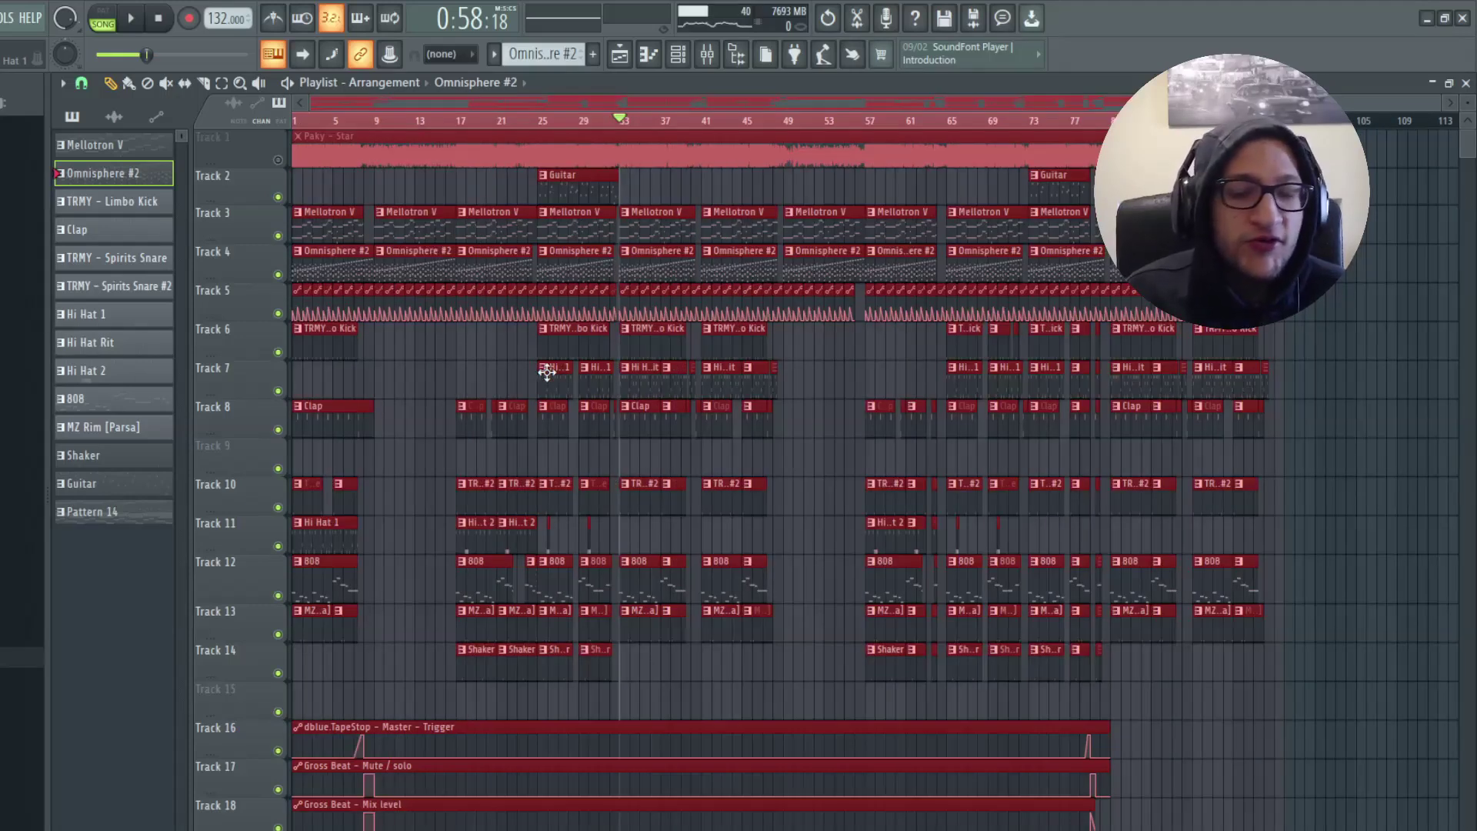